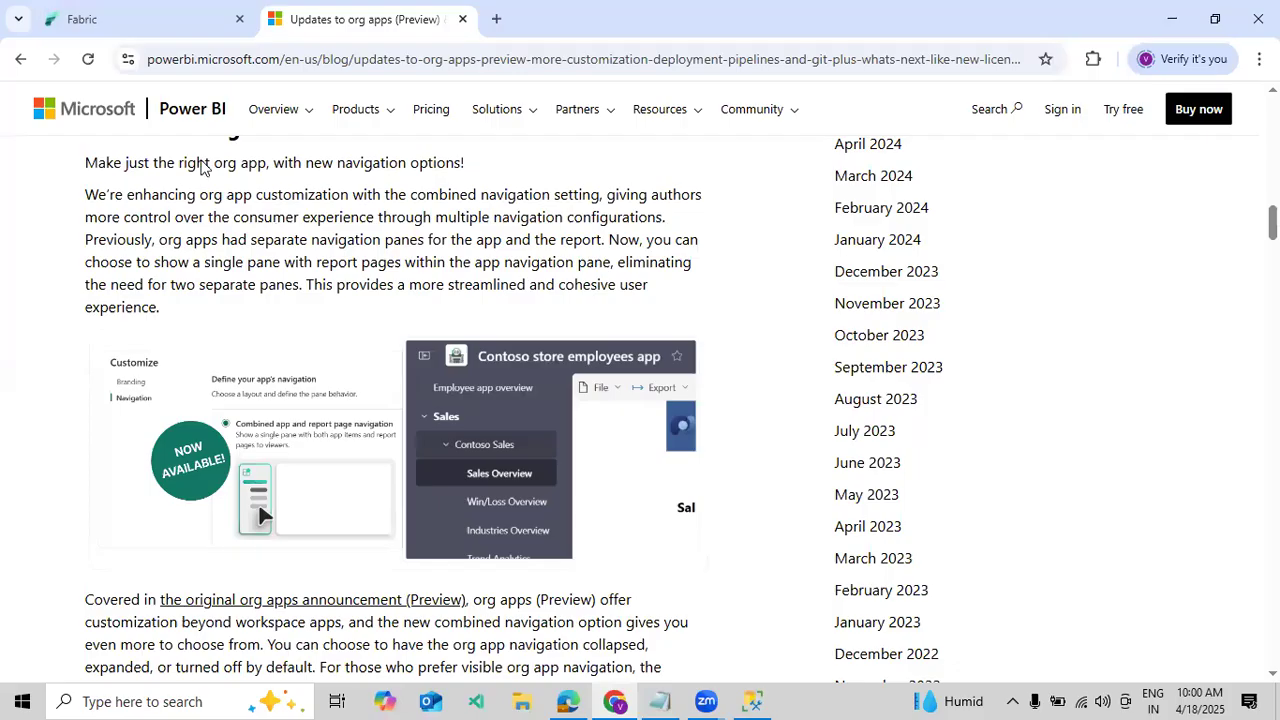
Create a new Org app (preview) item named SalesOrgApp in the Test workspace
{"action": "key", "text": "ctrl+Tab"}
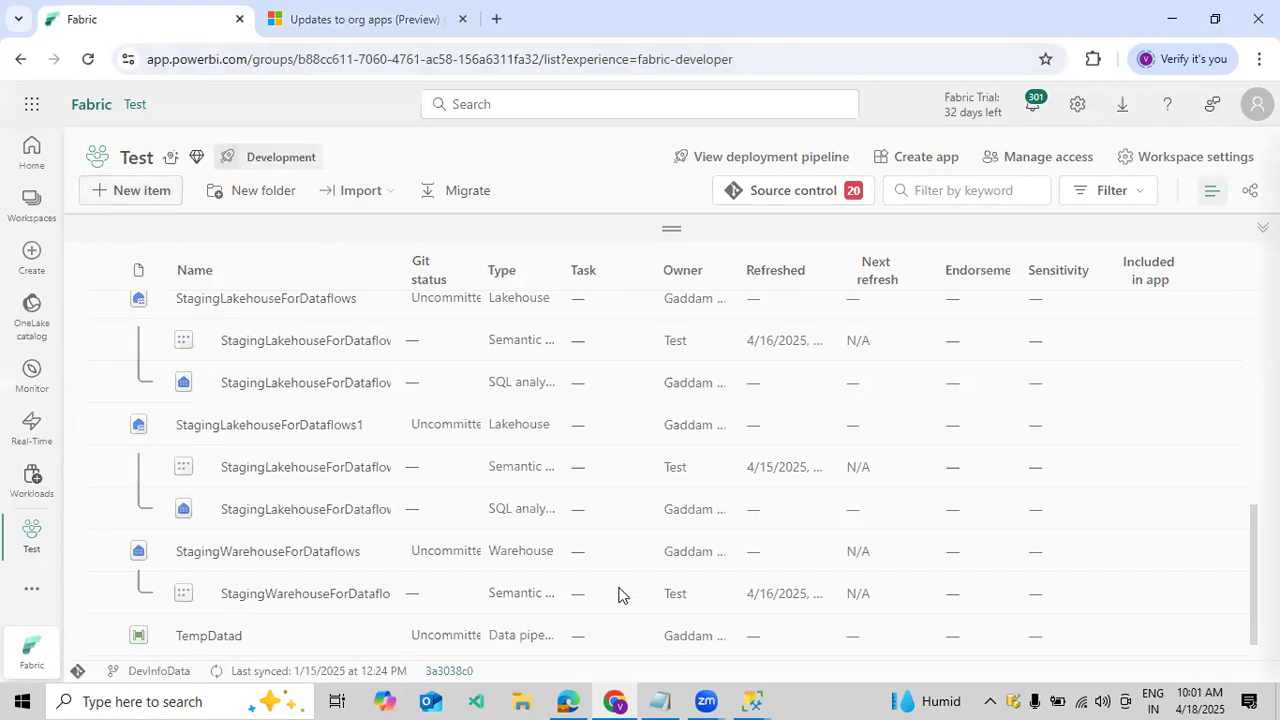
{"action": "scroll", "coordinate": [1066, 373], "scroll_direction": "down", "scroll_amount": 2}
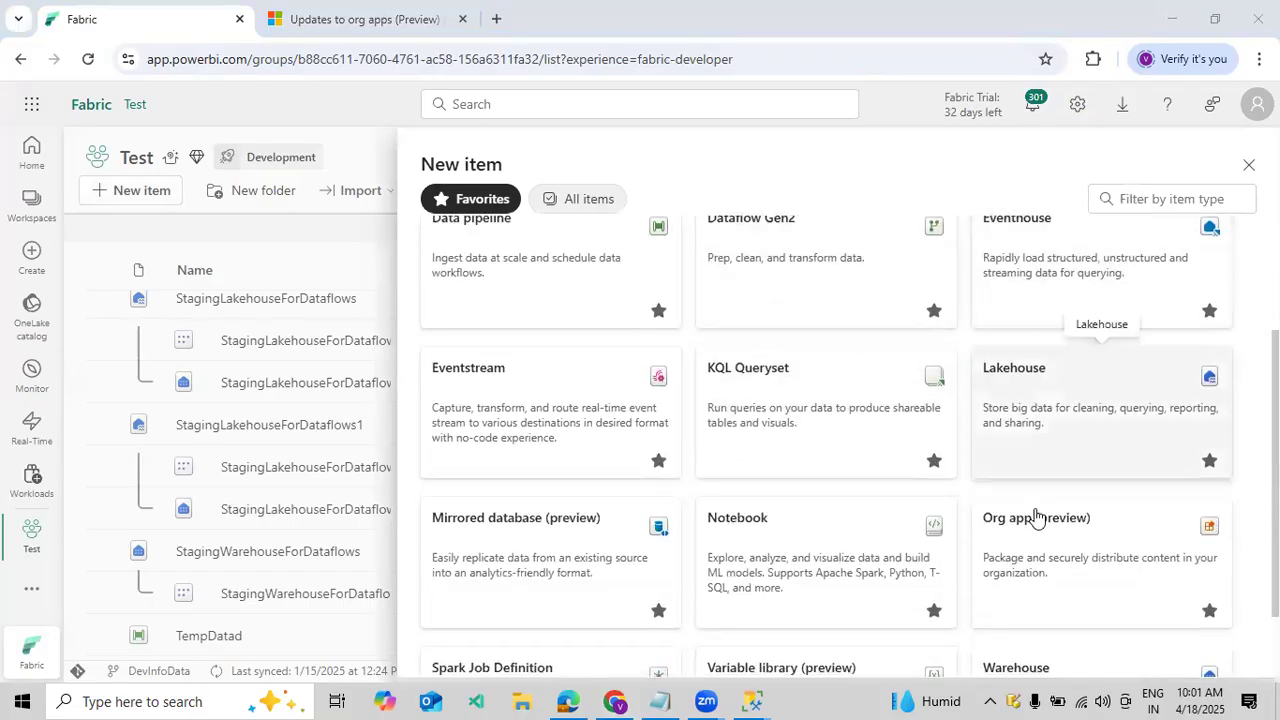
{"action": "left_click", "coordinate": [1044, 559]}
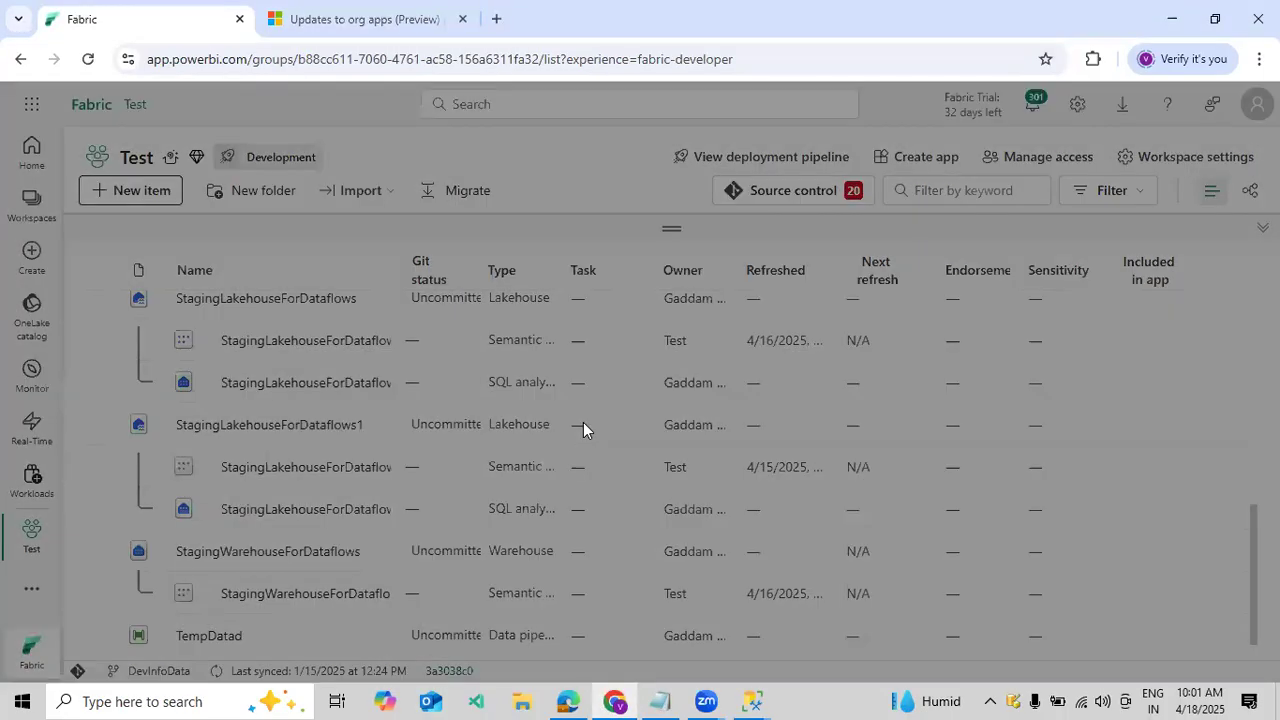
{"action": "left_click", "coordinate": [604, 399]}
{"action": "type", "text": "SalesOrgA"}
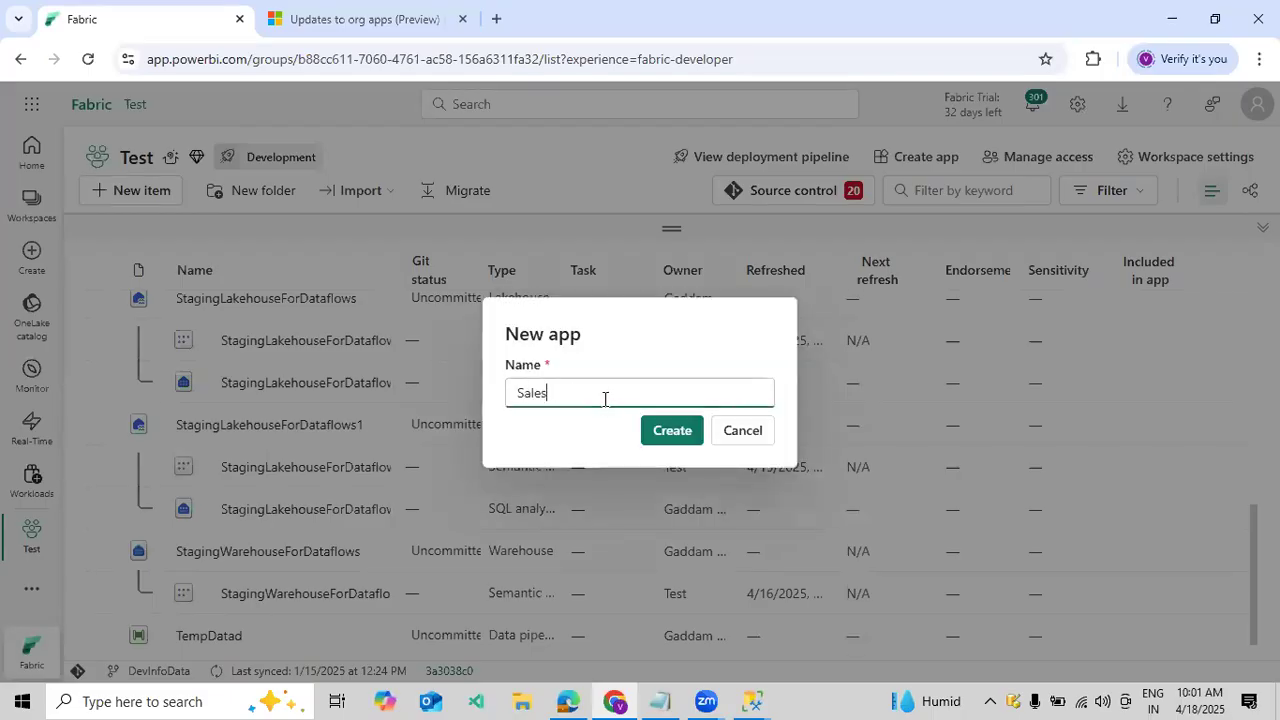
{"action": "type", "text": "pp"}
{"action": "left_click", "coordinate": [677, 437]}
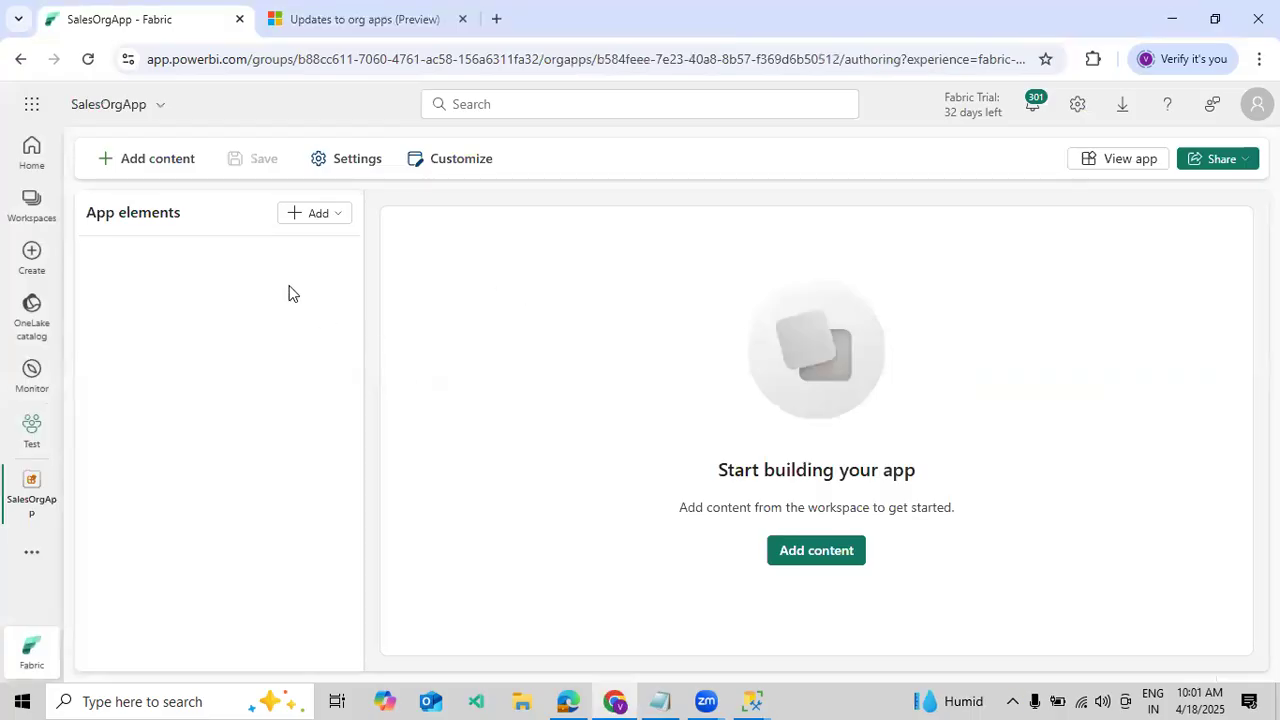
Look over the element types that can be added and the app's About and Endorsement settings
{"action": "left_click", "coordinate": [332, 220]}
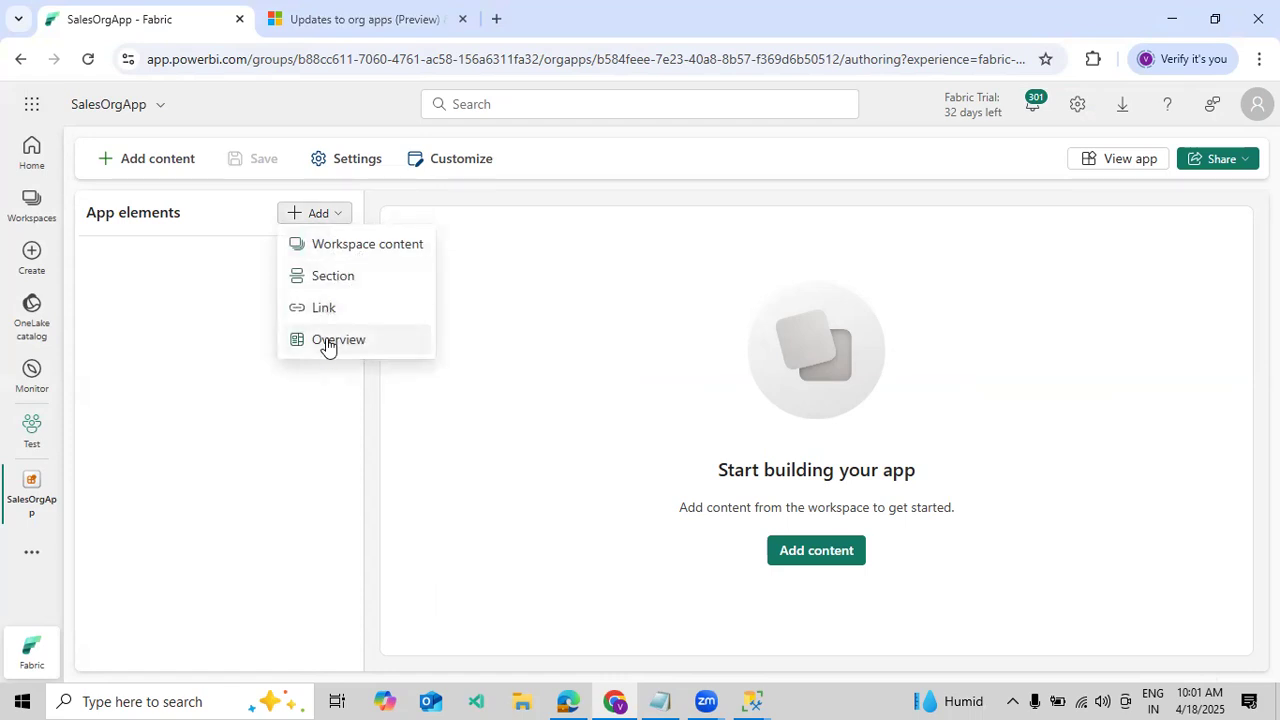
{"action": "left_click", "coordinate": [346, 163]}
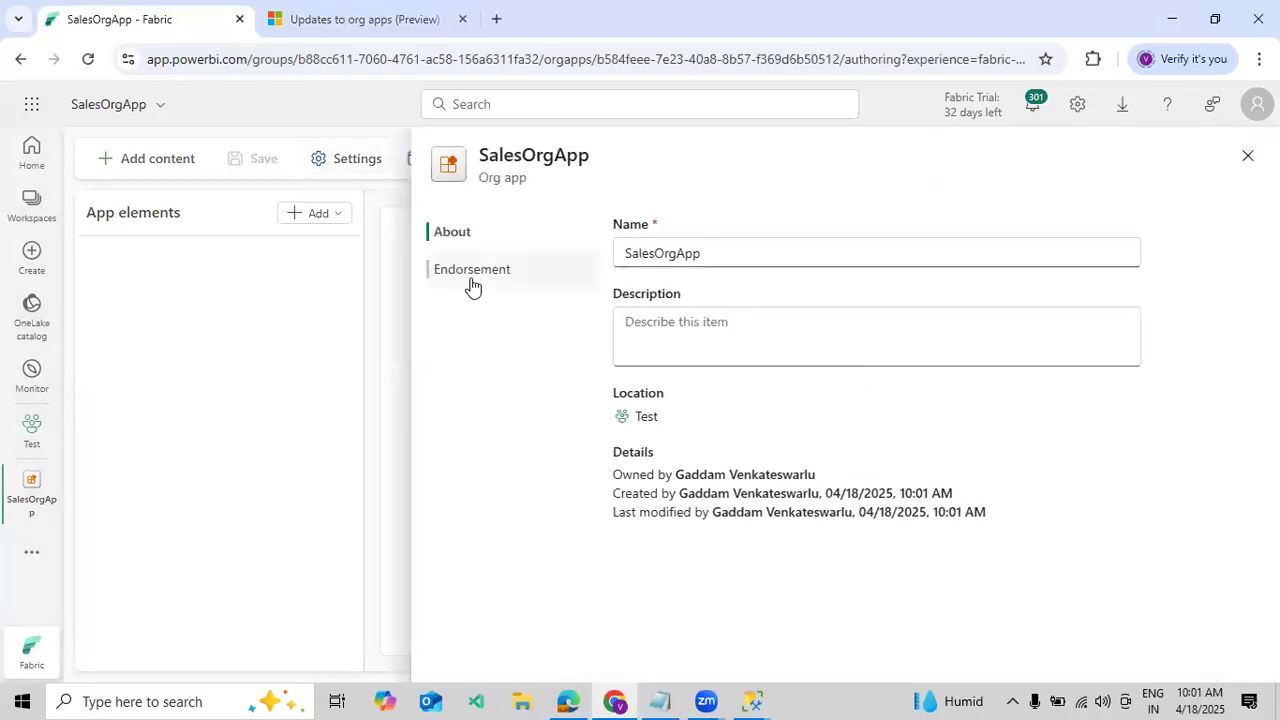
{"action": "left_click", "coordinate": [474, 281]}
{"action": "left_click", "coordinate": [477, 235]}
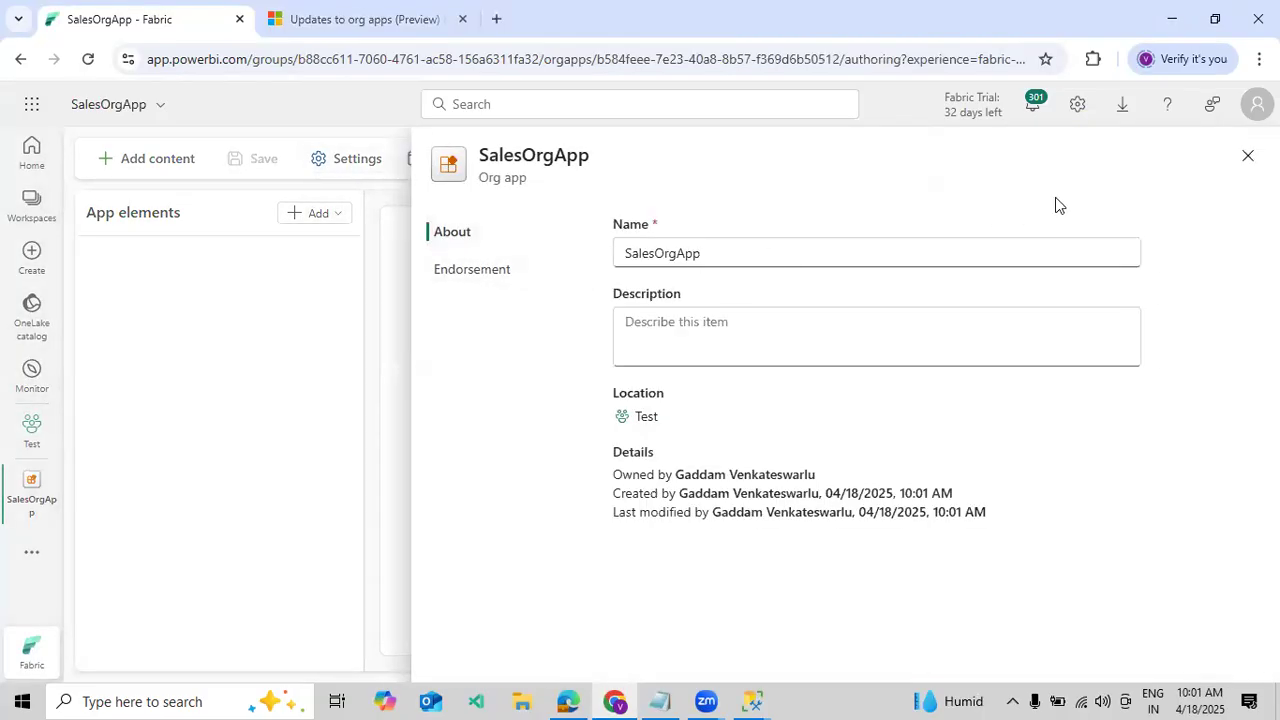
{"action": "left_click", "coordinate": [1247, 157]}
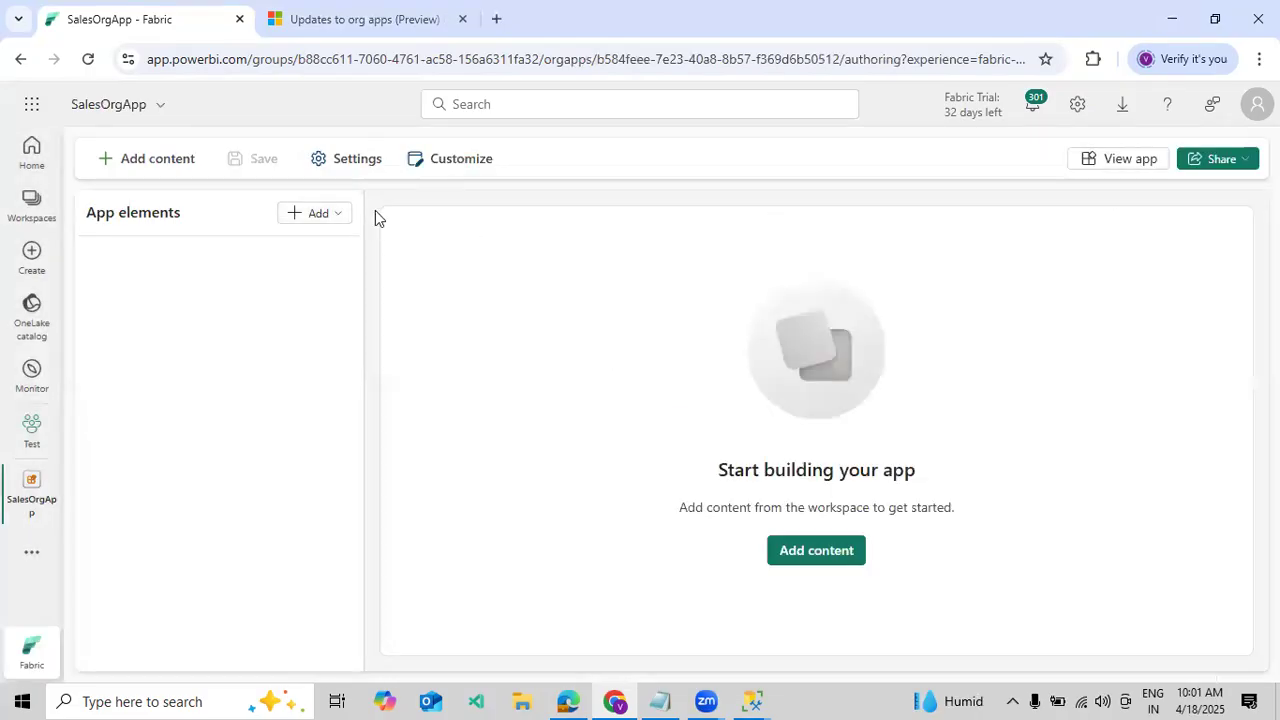
Add the workspace items Impoert_SQLServer, Notebook 3 and Rank_Others to the app
{"action": "left_click", "coordinate": [340, 214]}
{"action": "left_click", "coordinate": [337, 246]}
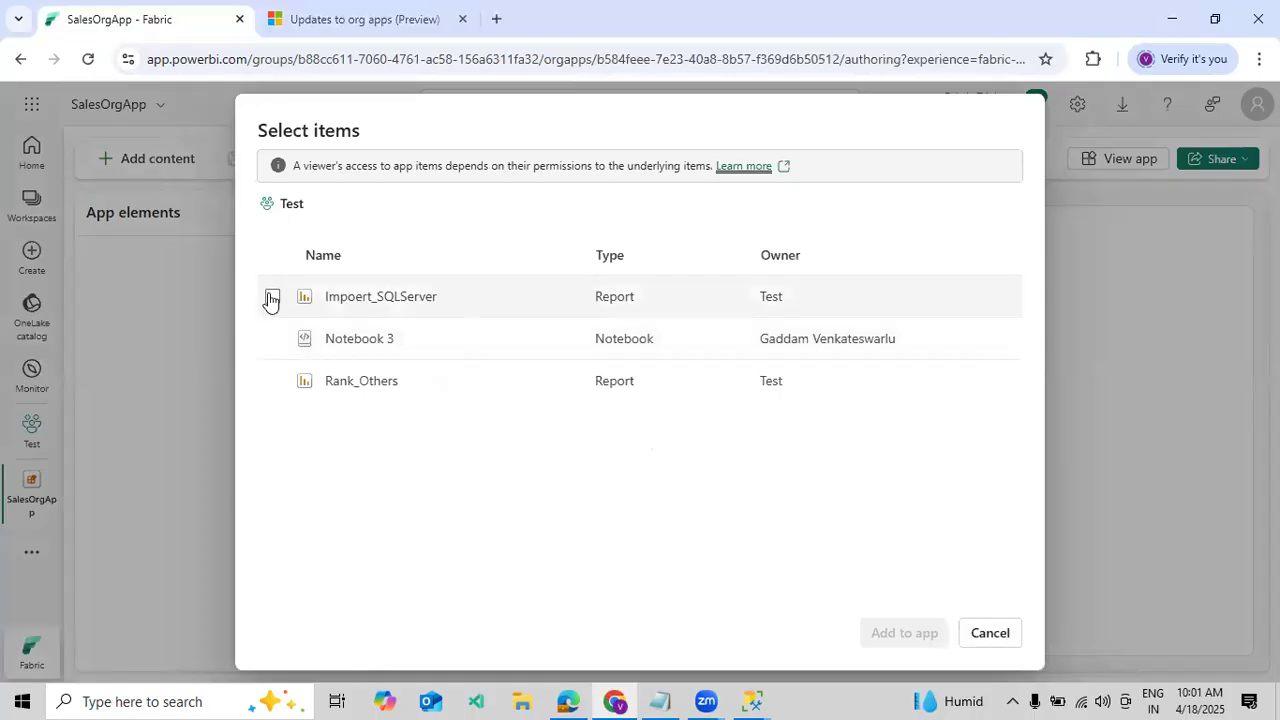
{"action": "left_click", "coordinate": [272, 296]}
{"action": "left_click", "coordinate": [272, 339]}
{"action": "left_click", "coordinate": [273, 382]}
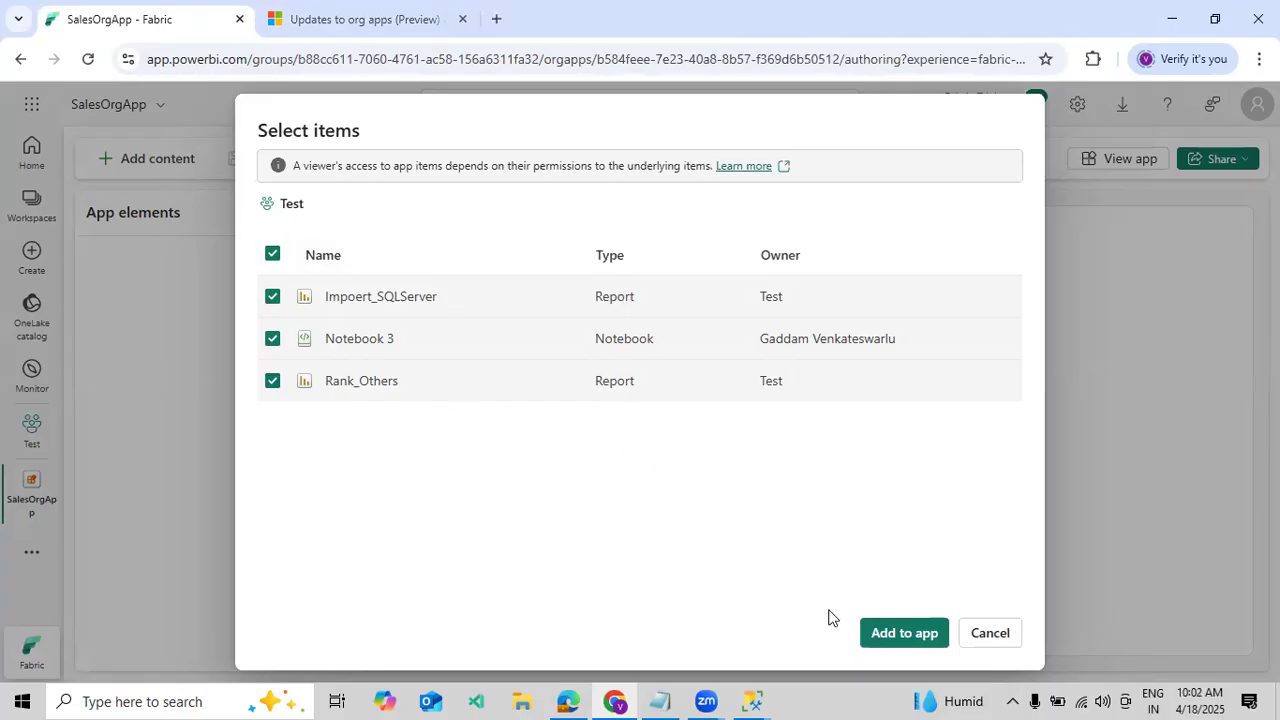
{"action": "left_click", "coordinate": [868, 637]}
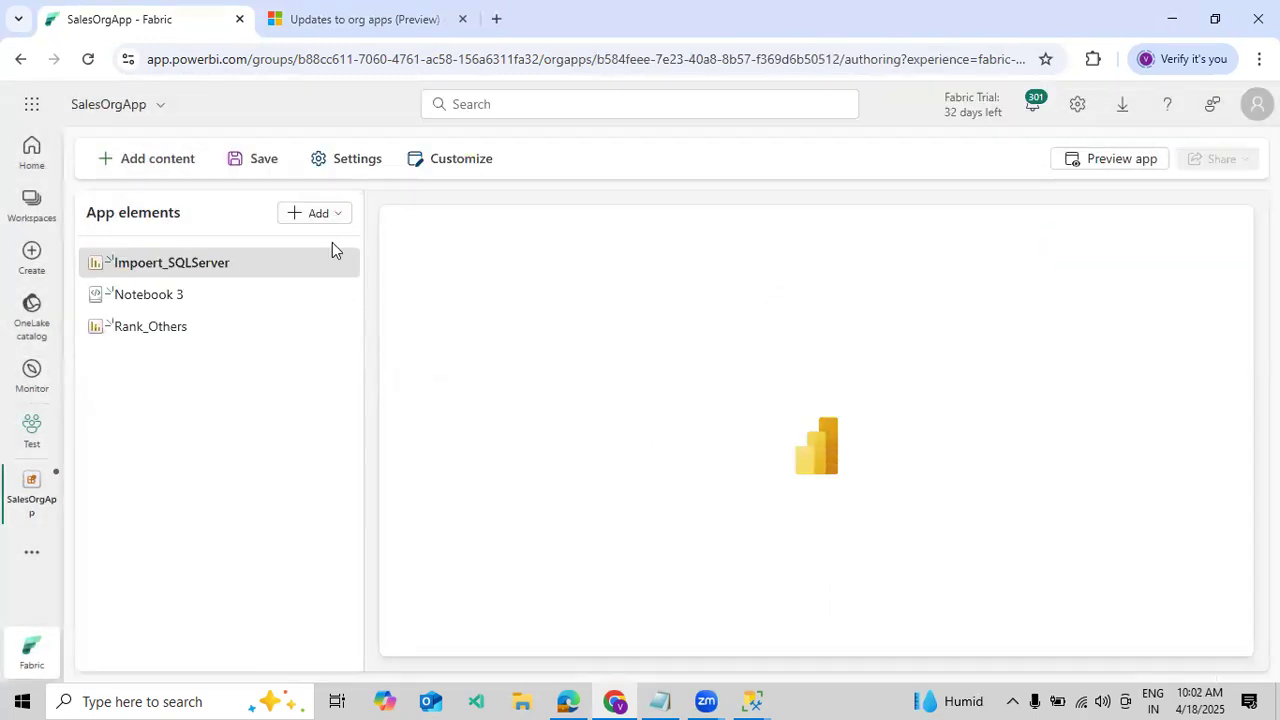
Add a new section named Sales to the app elements
{"action": "left_click", "coordinate": [336, 213]}
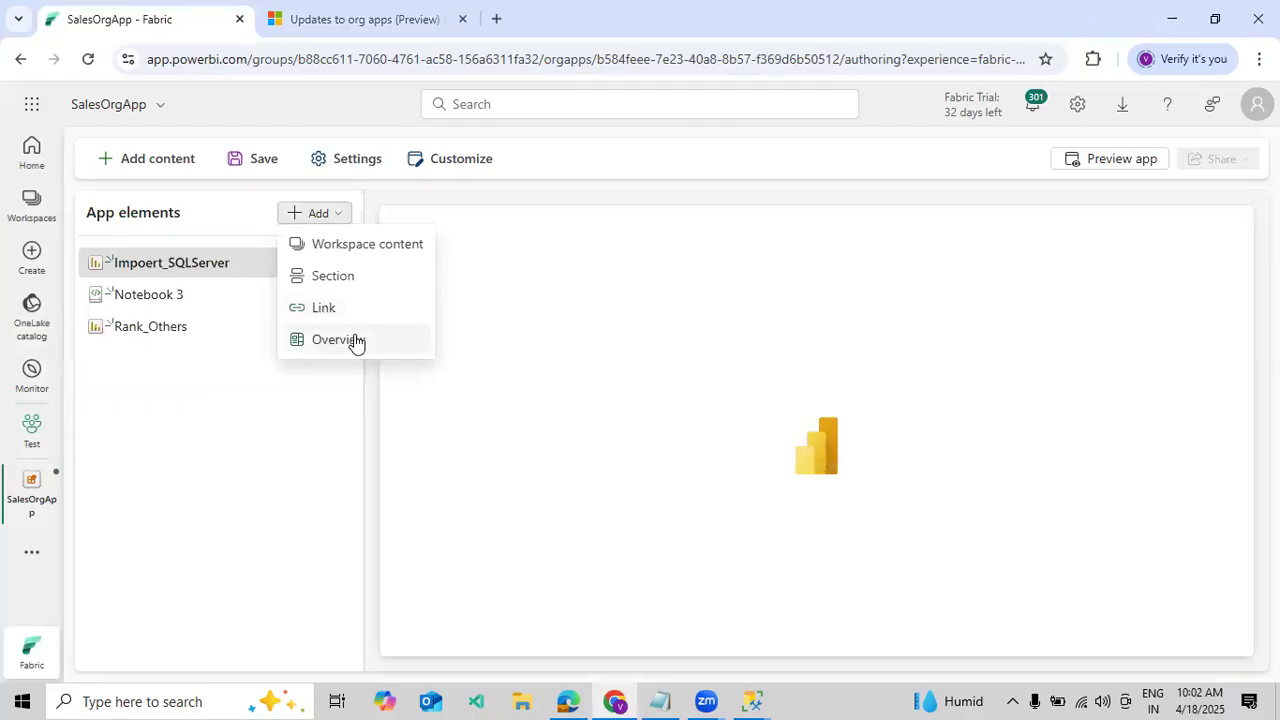
{"action": "left_click", "coordinate": [330, 218]}
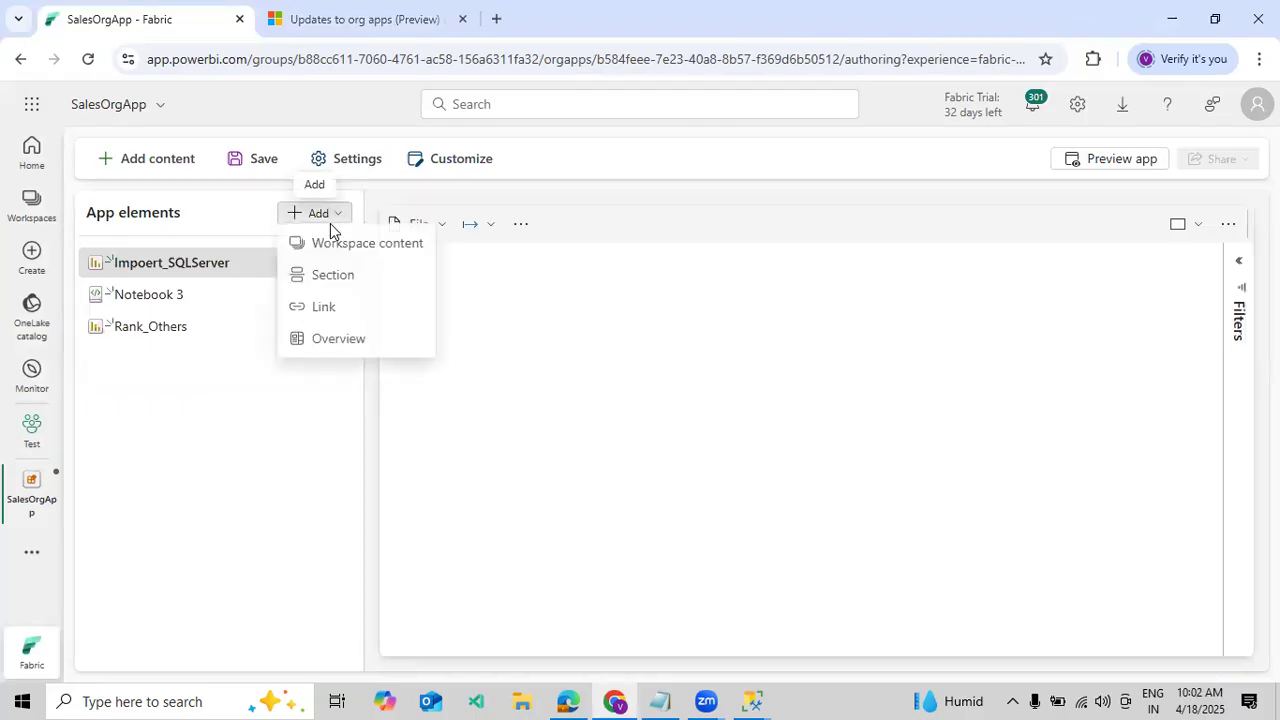
{"action": "left_click", "coordinate": [333, 280]}
{"action": "left_click", "coordinate": [541, 384]}
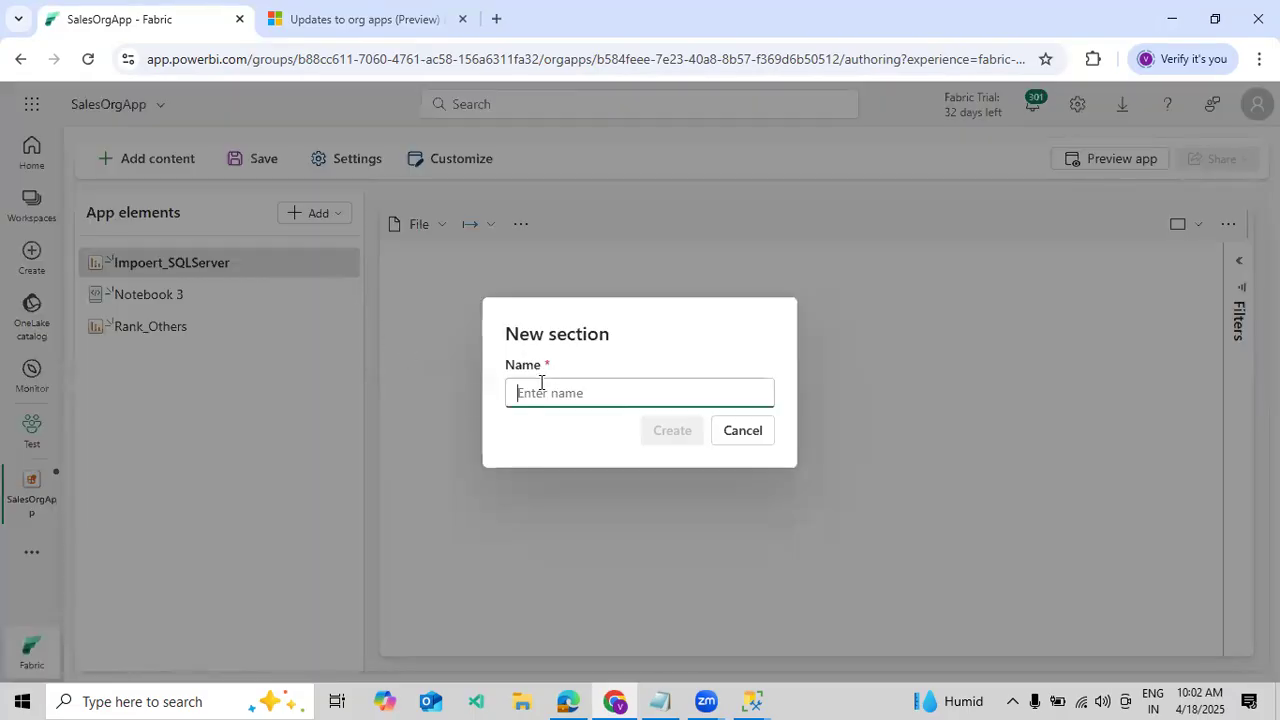
{"action": "type", "text": "Sales"}
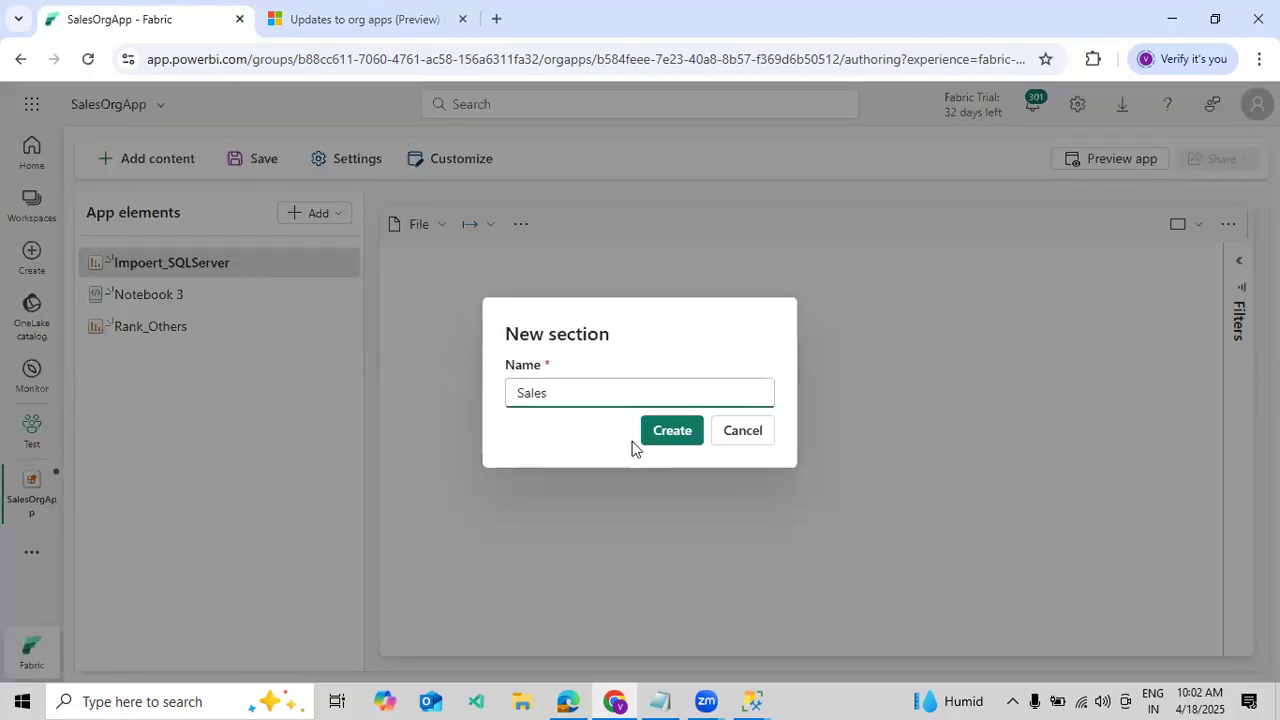
{"action": "left_click", "coordinate": [670, 432]}
Add a second section named Market to the app elements
{"action": "left_click", "coordinate": [315, 215]}
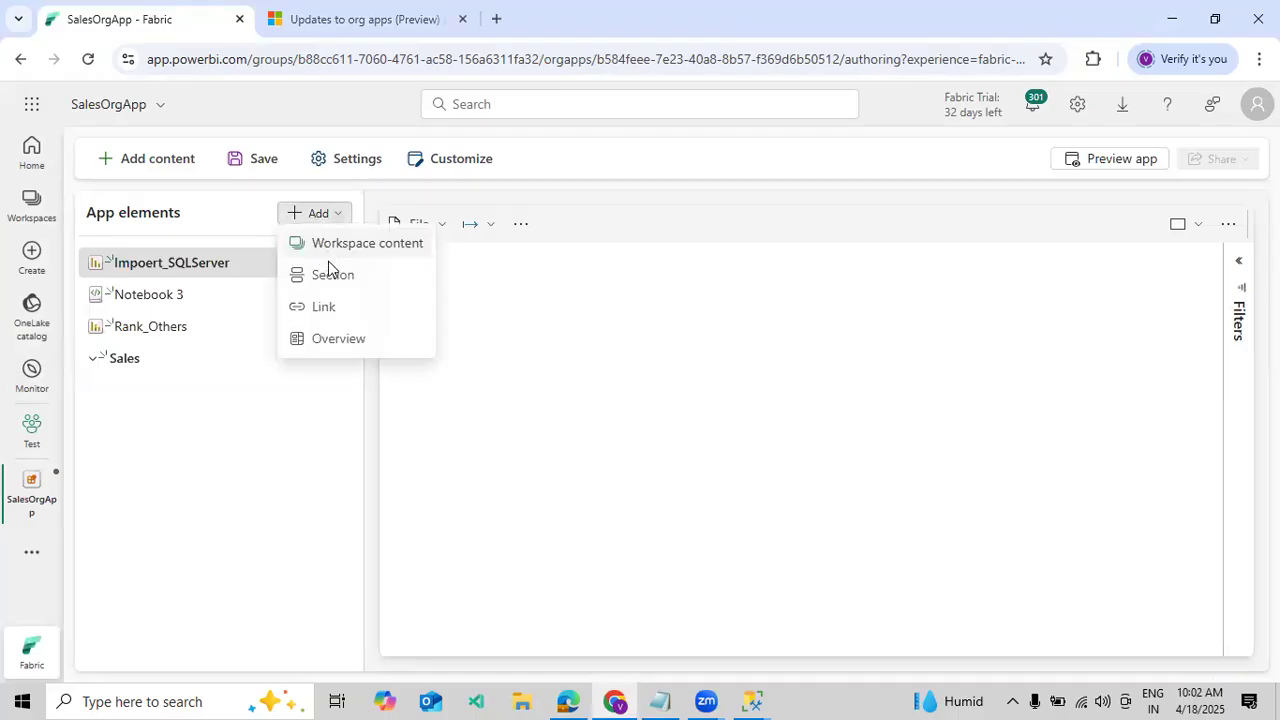
{"action": "left_click", "coordinate": [334, 280]}
{"action": "type", "text": "Market"}
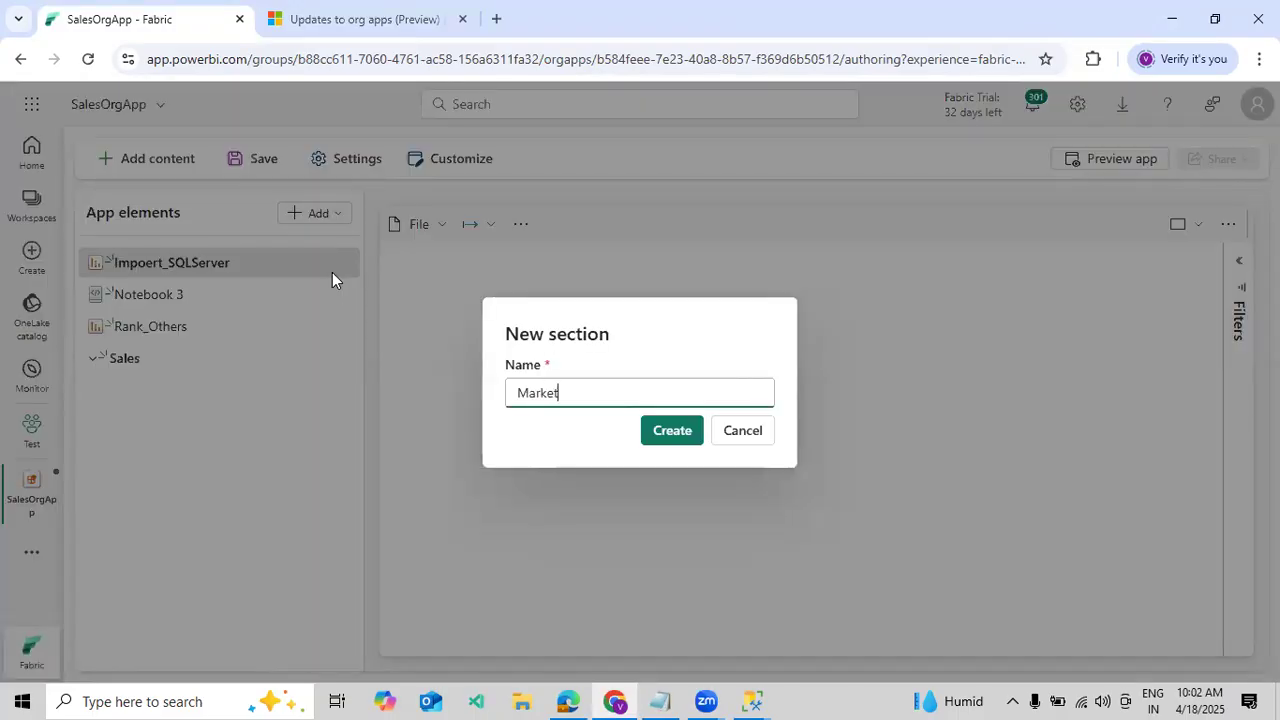
{"action": "left_click", "coordinate": [684, 436]}
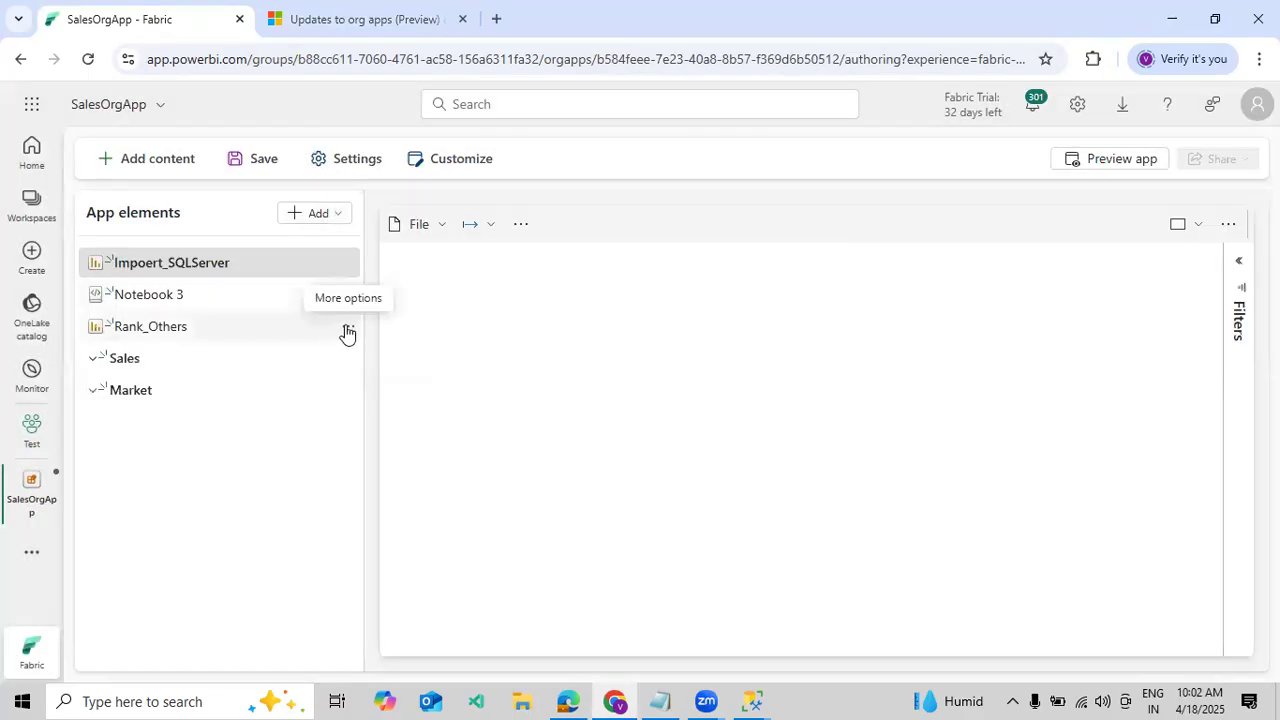
Move the Rank_Others report into the Sales section and Notebook 3 into the Market section
{"action": "left_click", "coordinate": [348, 329]}
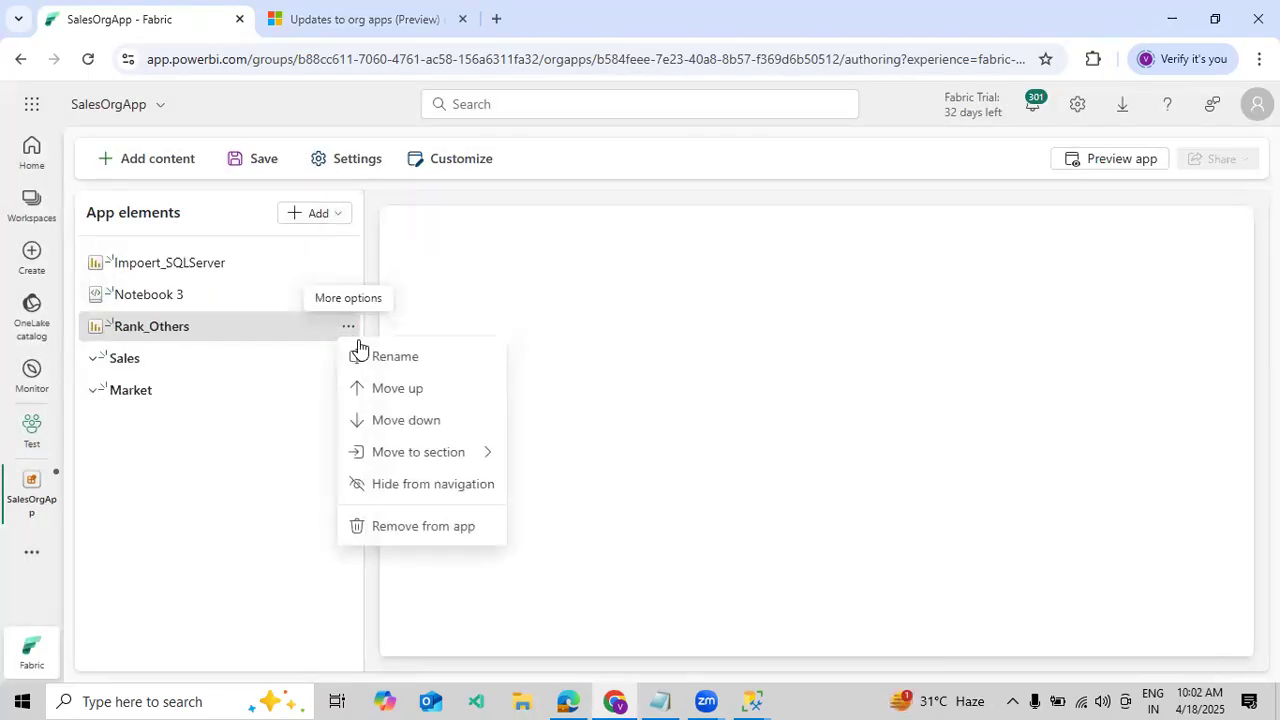
{"action": "left_click", "coordinate": [348, 329]}
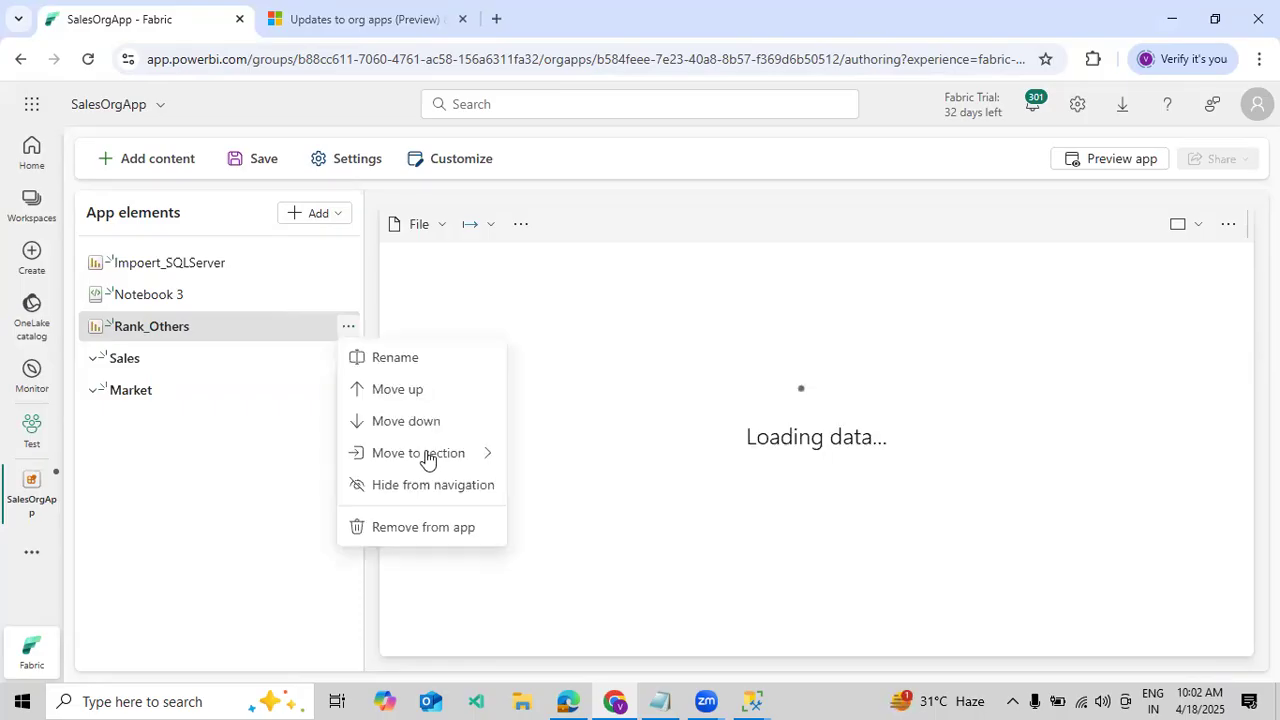
{"action": "left_click", "coordinate": [452, 414]}
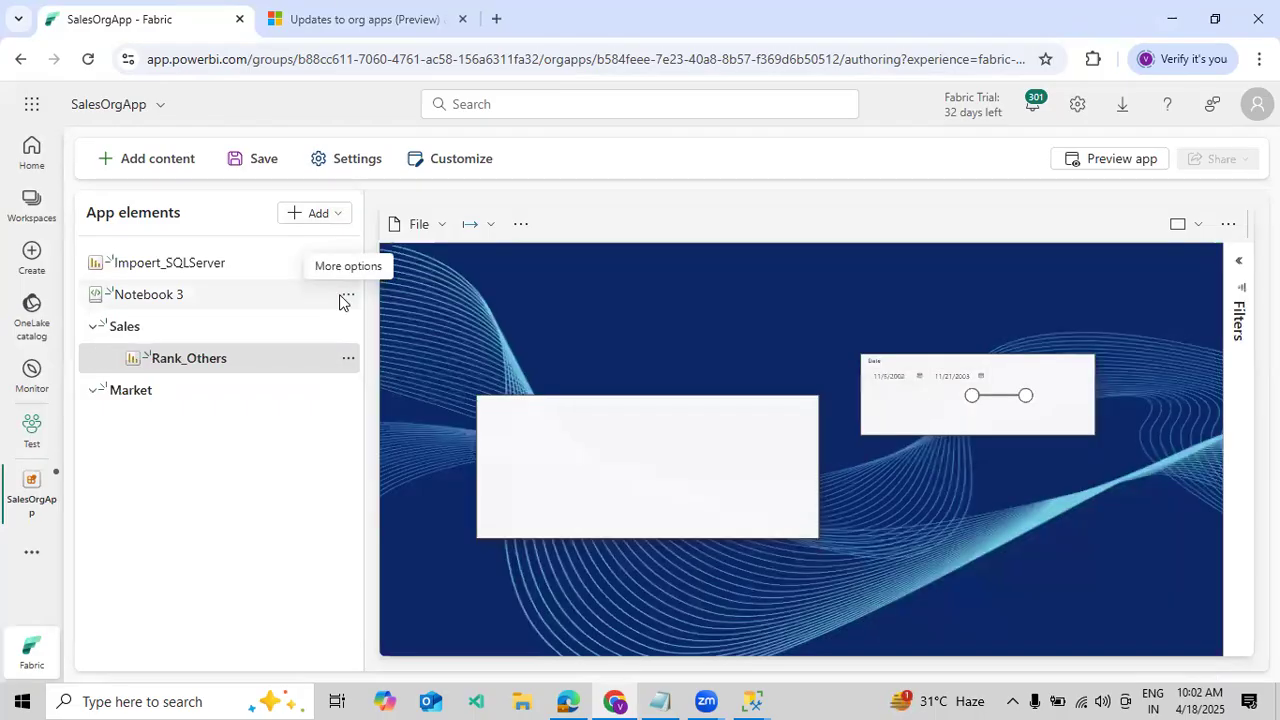
{"action": "left_click", "coordinate": [347, 295]}
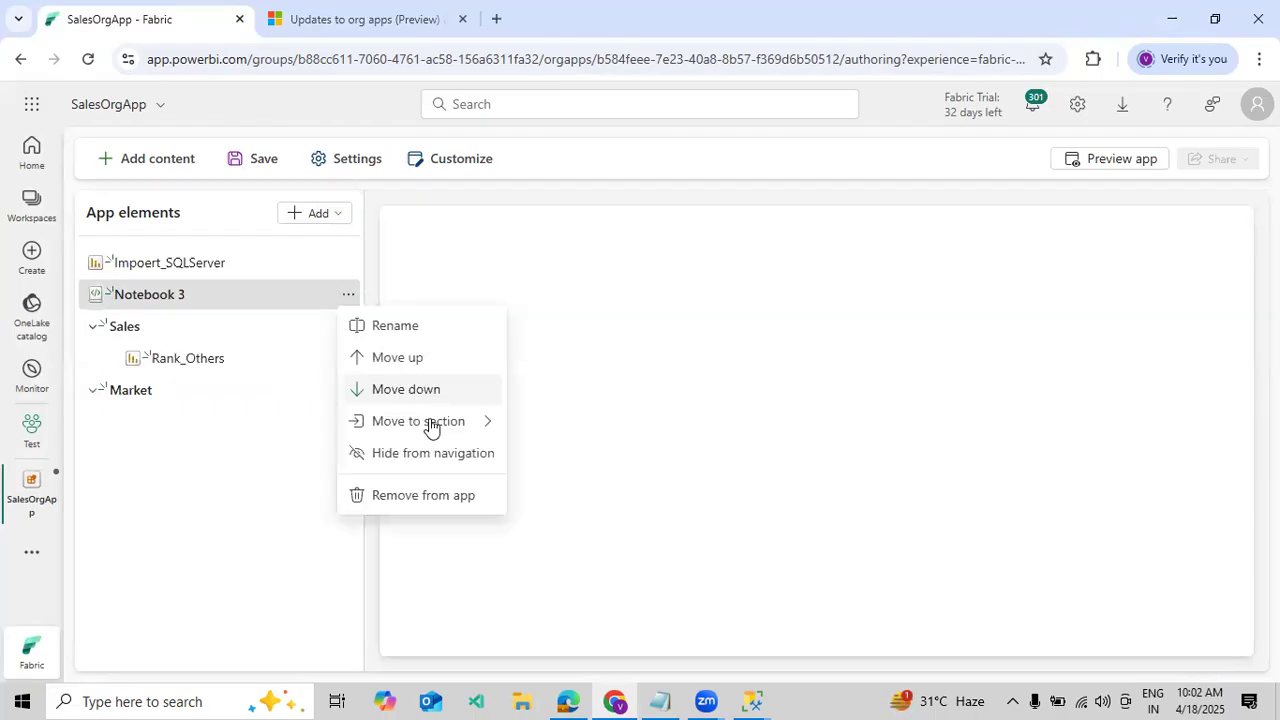
{"action": "mouse_move", "coordinate": [499, 424]}
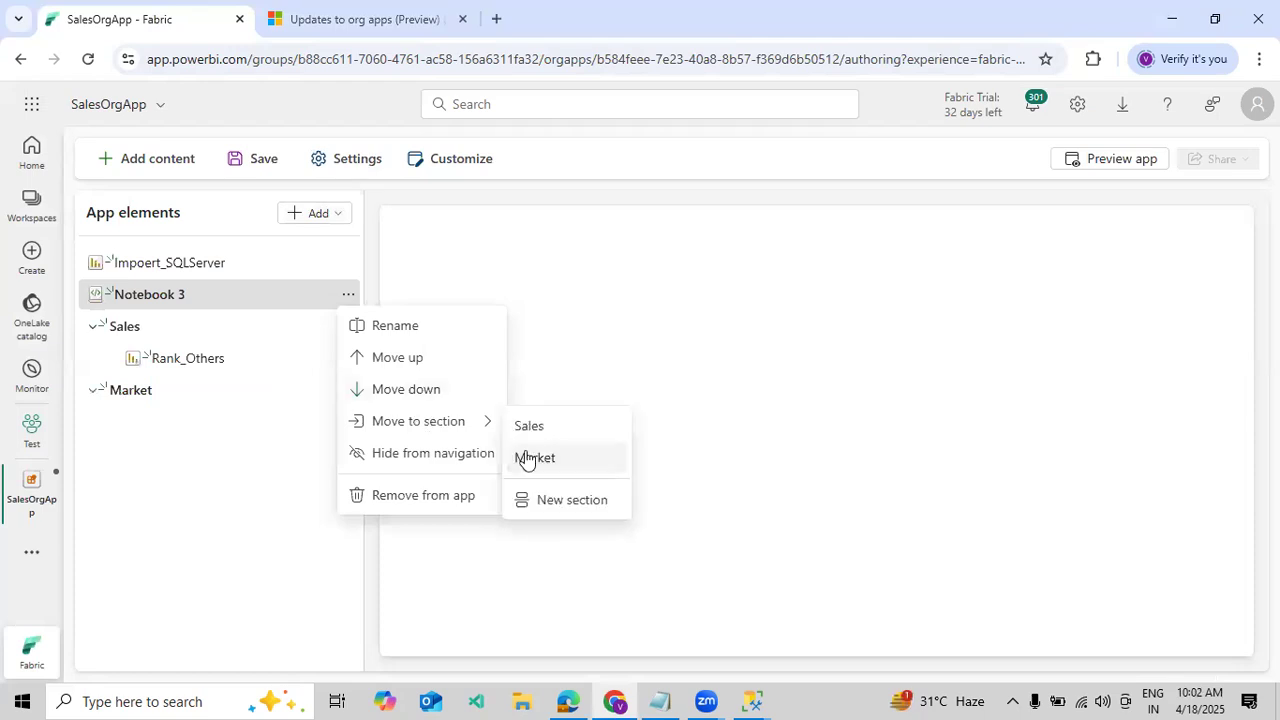
Move the Impoert_SQLServer report into the Sales section
{"action": "left_click", "coordinate": [348, 262]}
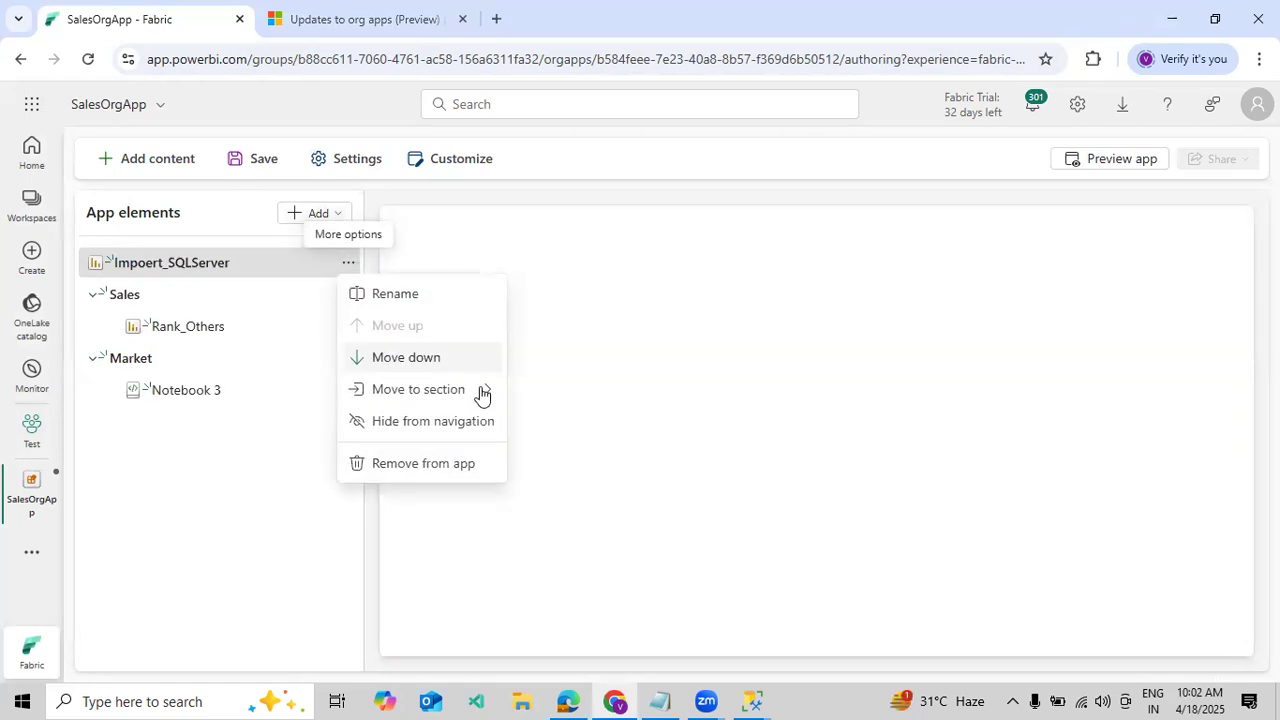
{"action": "mouse_move", "coordinate": [485, 391]}
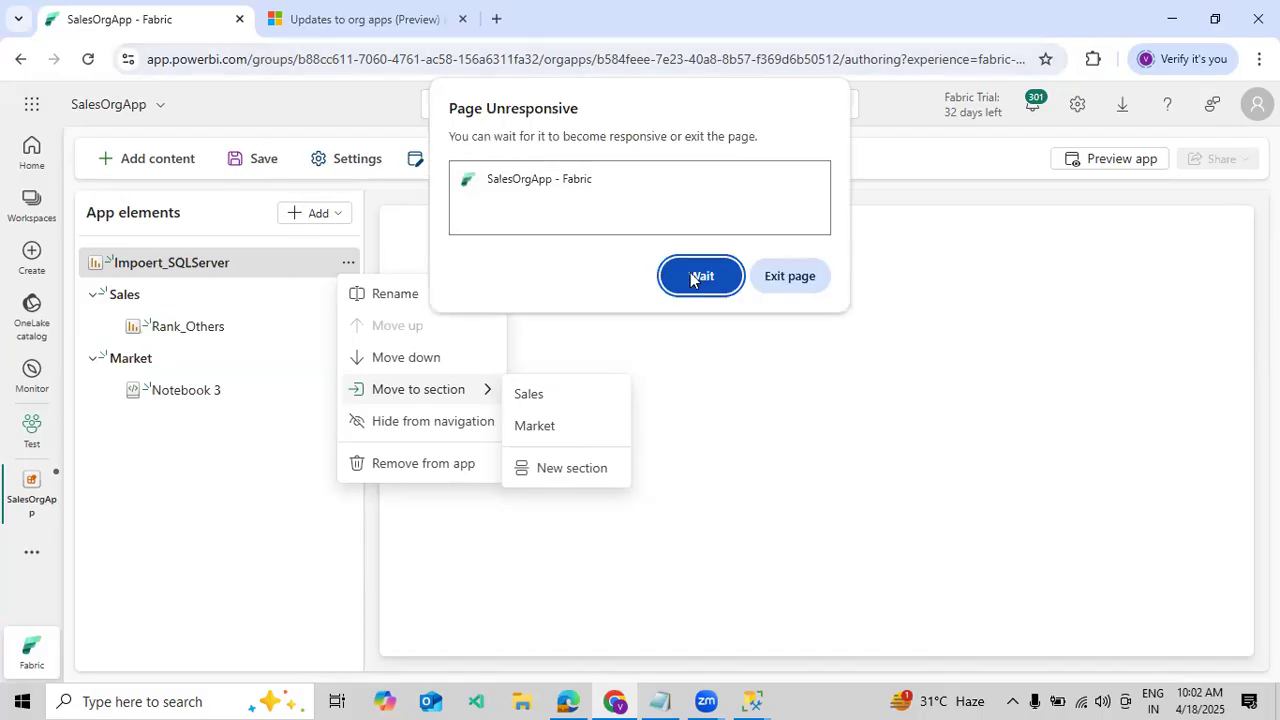
{"action": "left_click", "coordinate": [576, 400]}
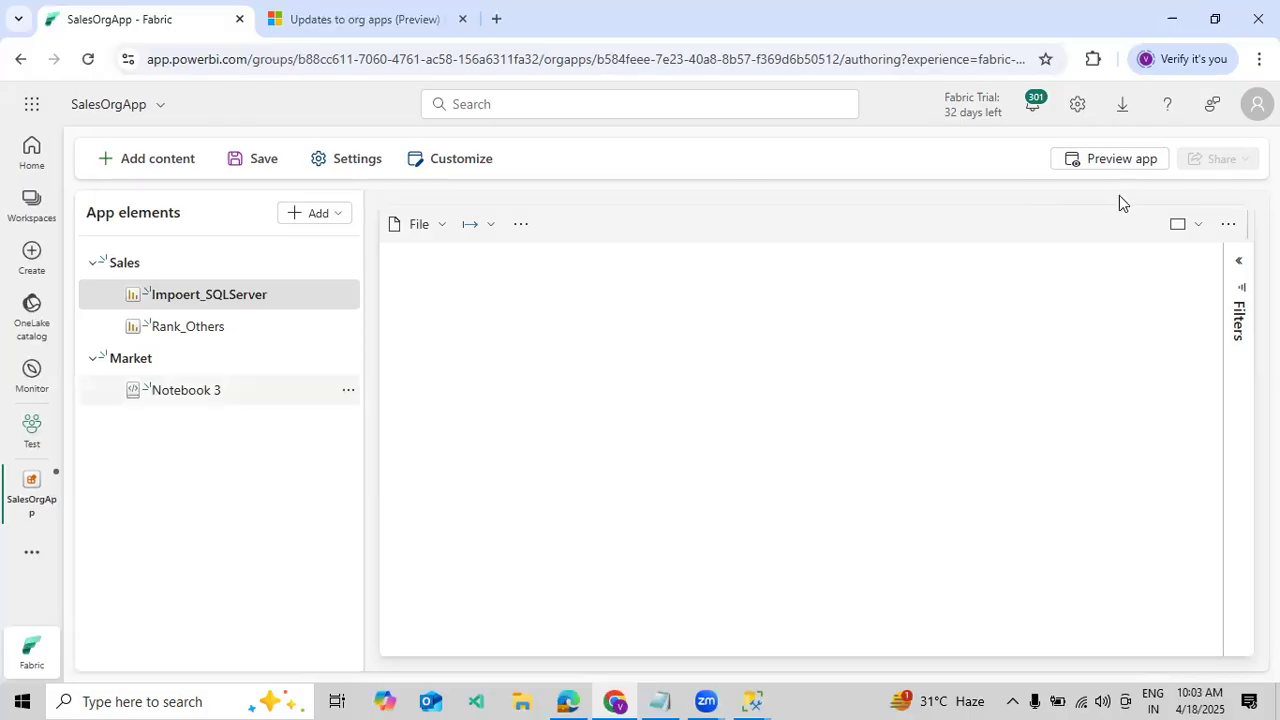
Preview the app as viewers see it, and close the preview to return to editing
{"action": "left_click", "coordinate": [1120, 158]}
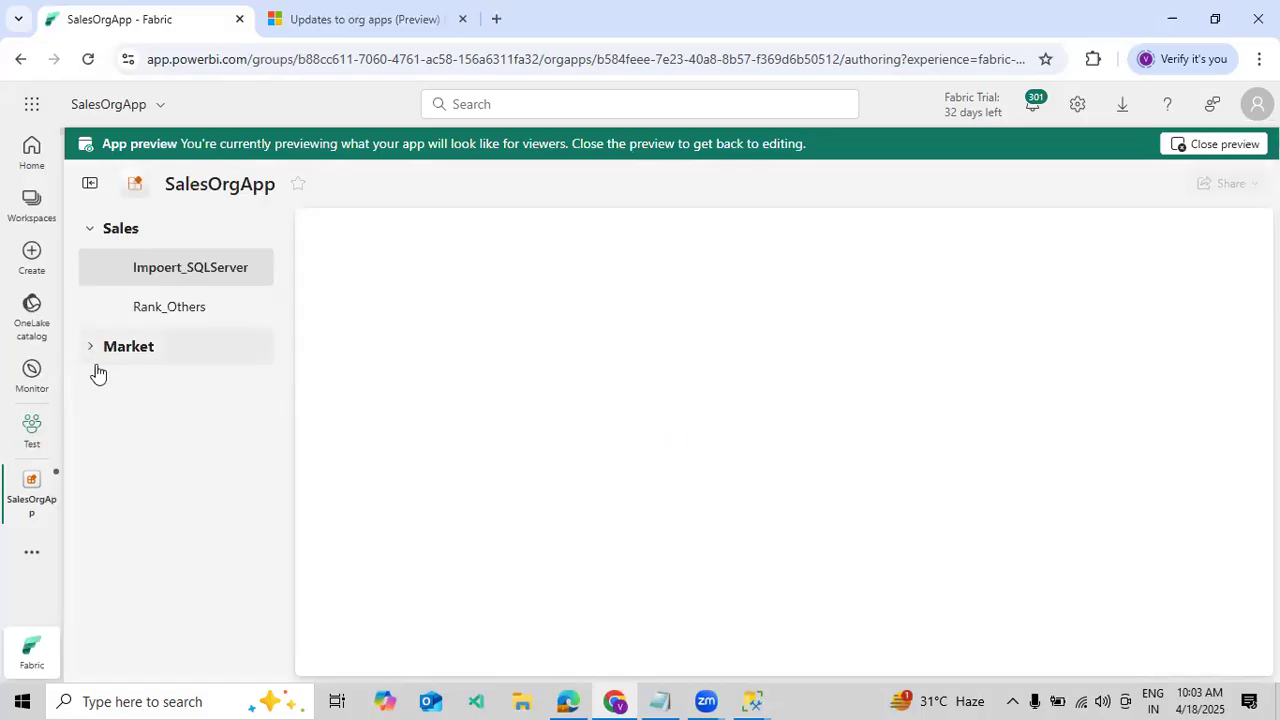
{"action": "left_click", "coordinate": [1179, 150]}
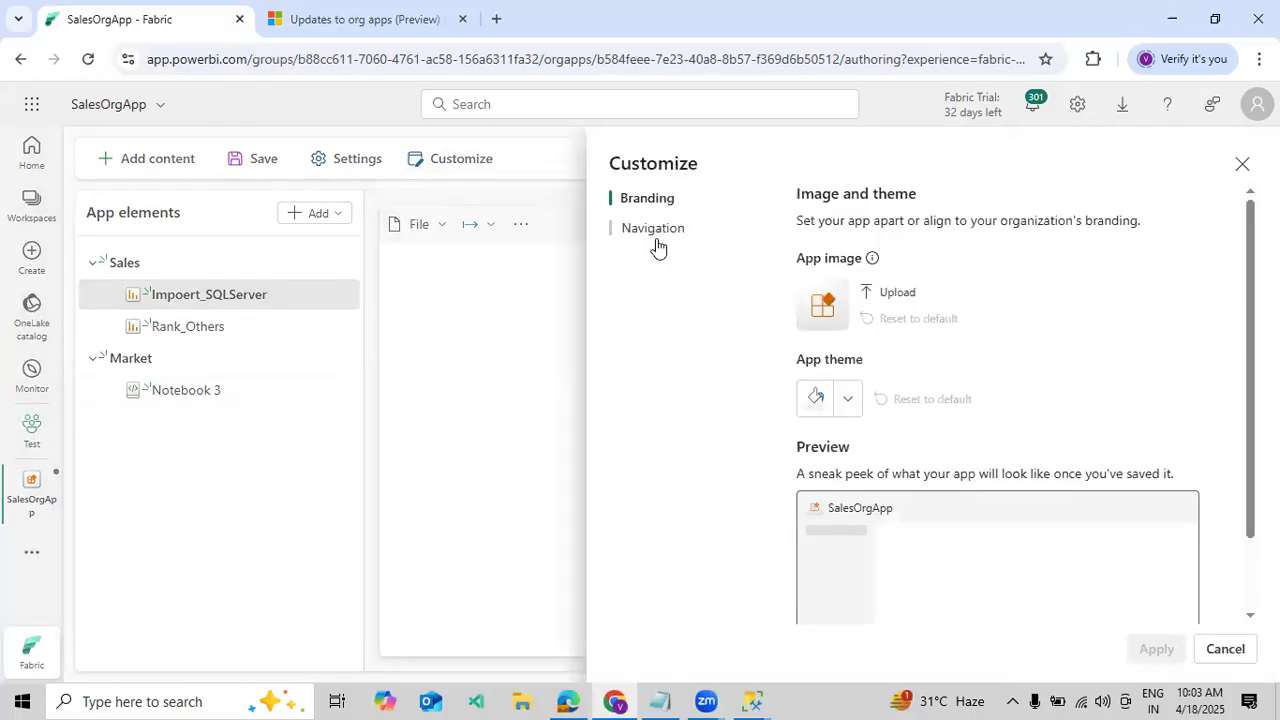
Change the app's navigation layout to Separate app and report page navigation, apply it, and preview the app
{"action": "left_click", "coordinate": [655, 230]}
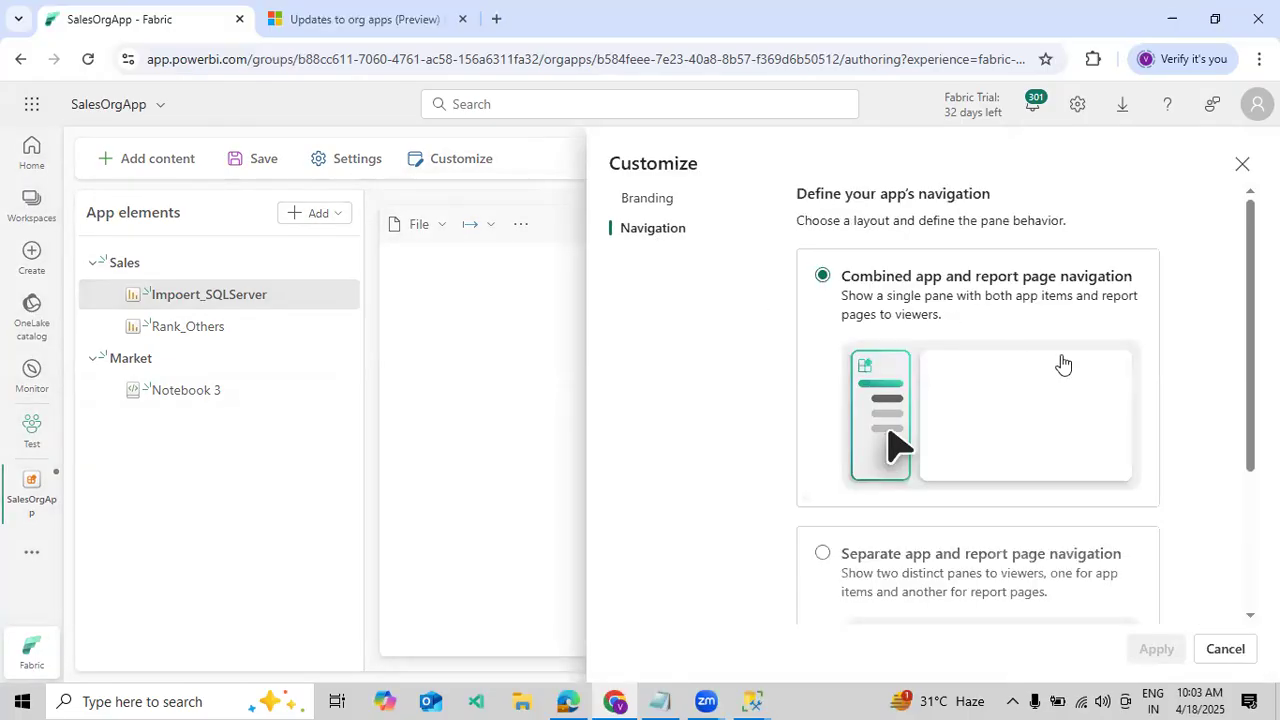
{"action": "scroll", "coordinate": [1063, 364], "scroll_direction": "down", "scroll_amount": 2}
{"action": "scroll", "coordinate": [878, 298], "scroll_direction": "up", "scroll_amount": 2}
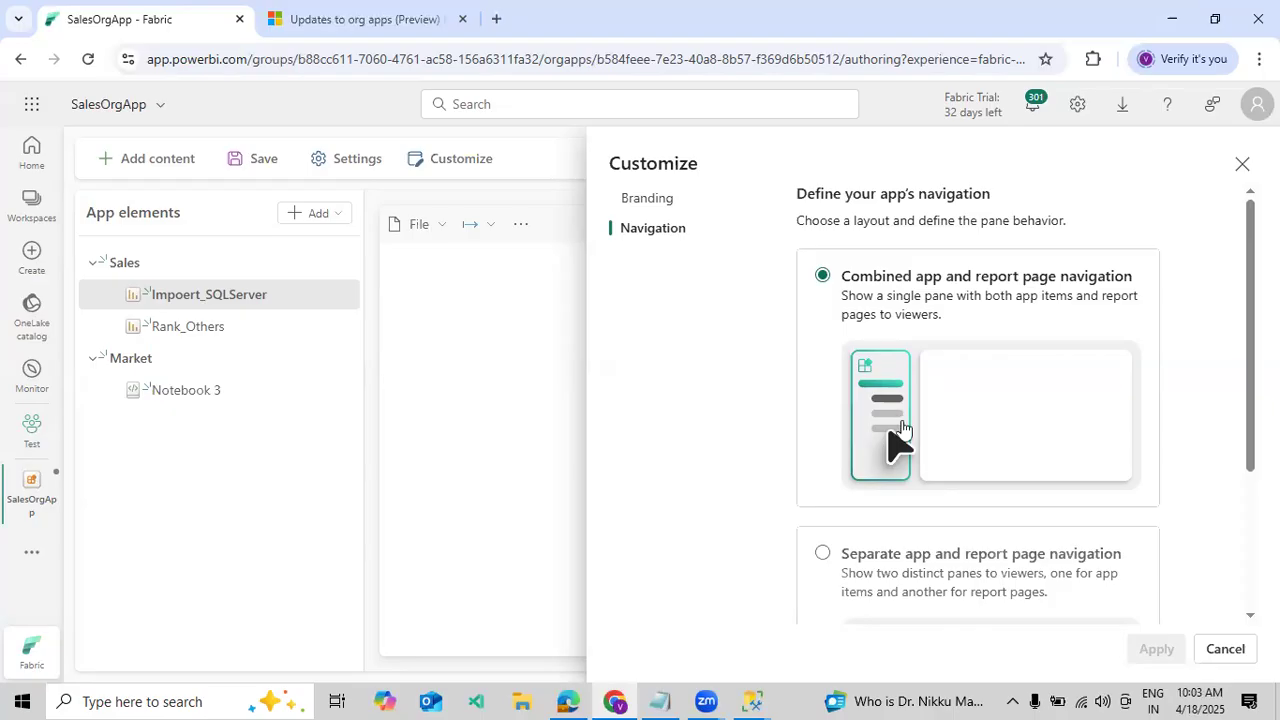
{"action": "scroll", "coordinate": [901, 427], "scroll_direction": "down", "scroll_amount": 2}
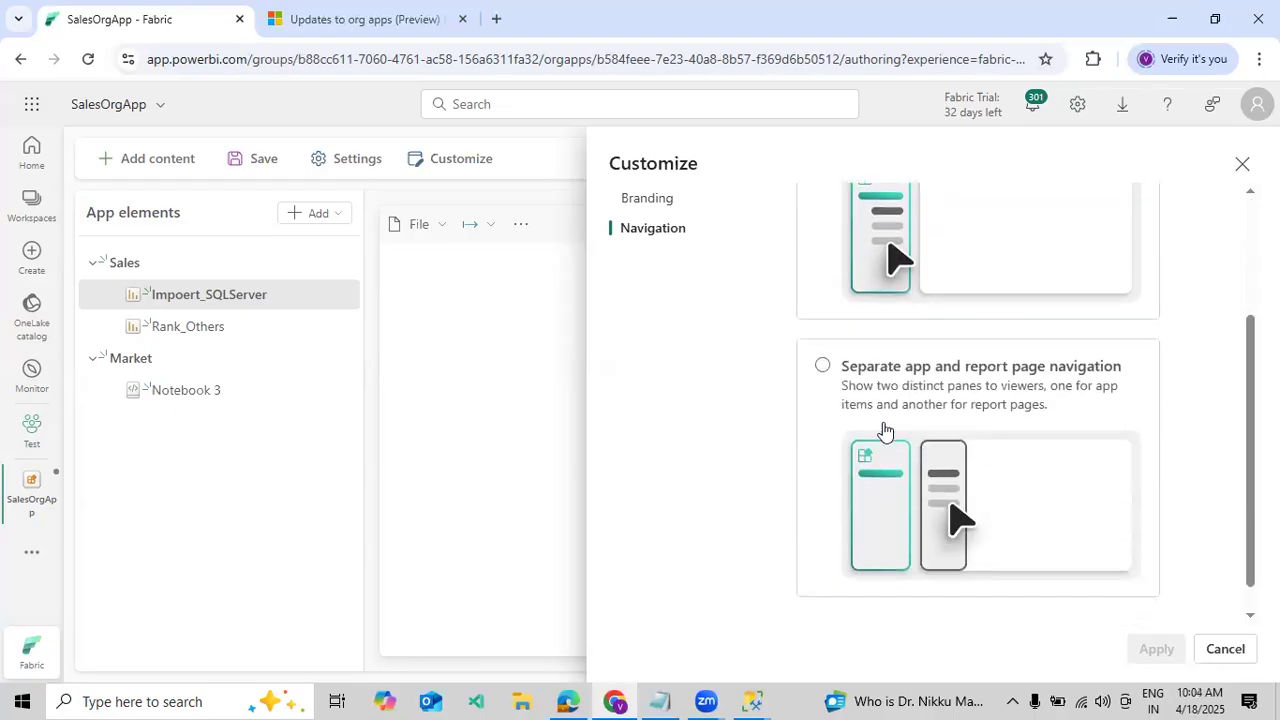
{"action": "left_click", "coordinate": [826, 368]}
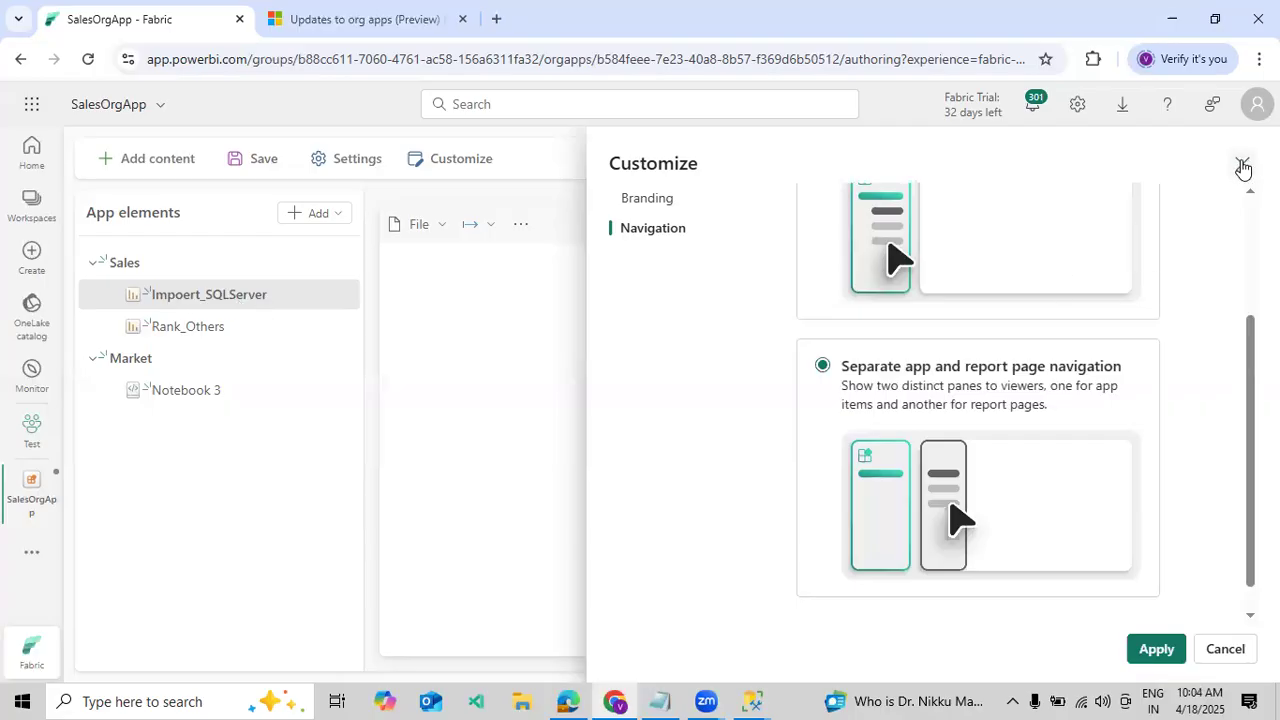
{"action": "left_click", "coordinate": [1166, 650]}
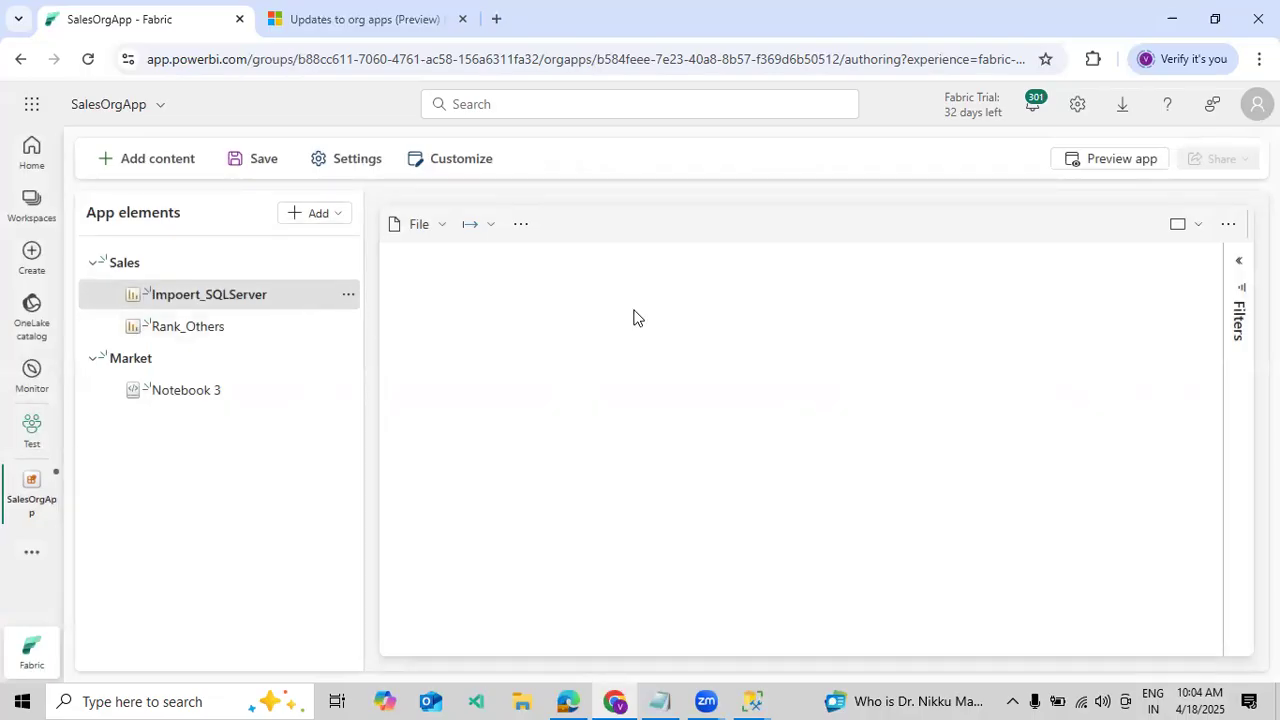
{"action": "left_click", "coordinate": [1095, 165]}
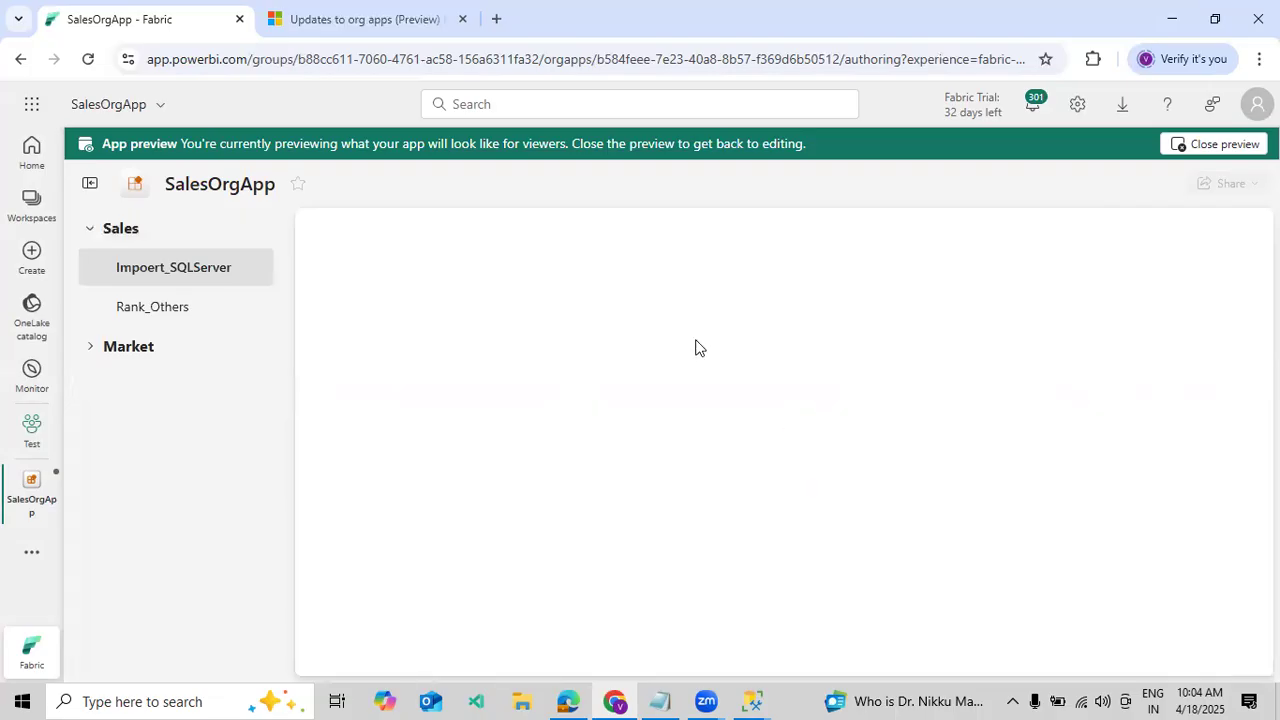
View the Rank_Others report in the app preview, close the preview, and save the app changes
{"action": "left_click", "coordinate": [181, 310]}
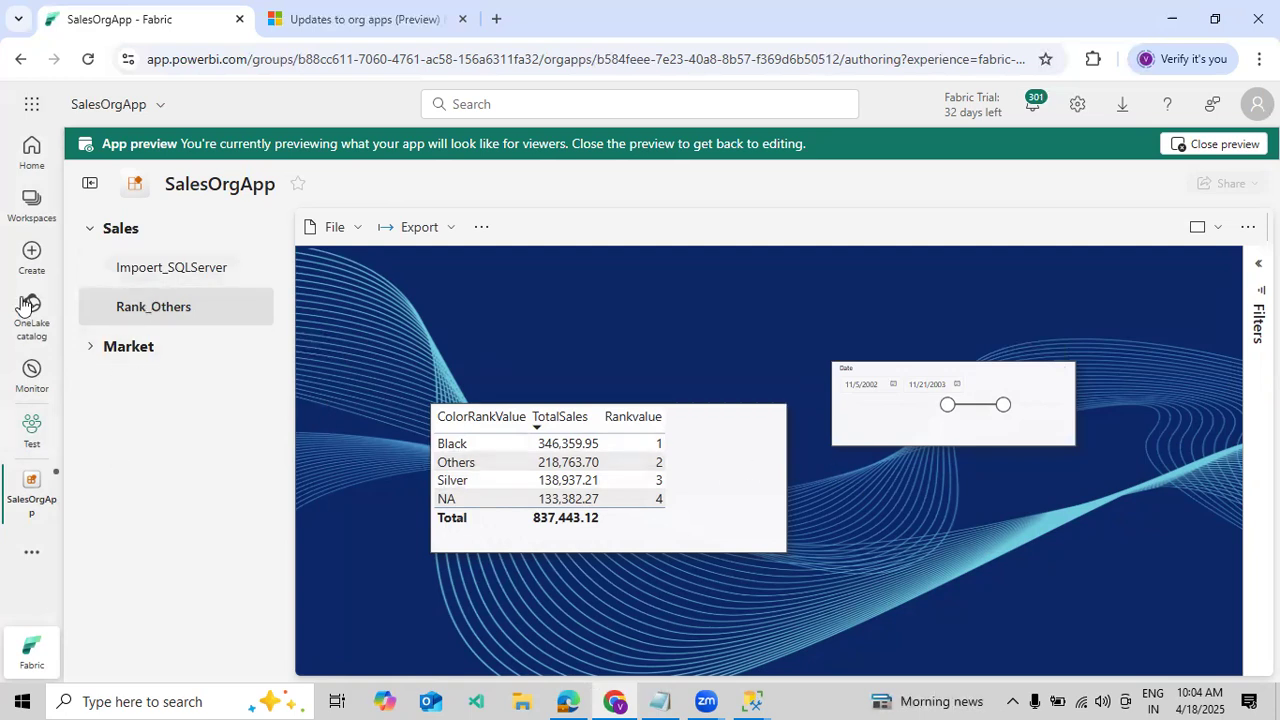
{"action": "left_click", "coordinate": [28, 213]}
{"action": "left_click", "coordinate": [467, 276]}
{"action": "left_click", "coordinate": [1180, 150]}
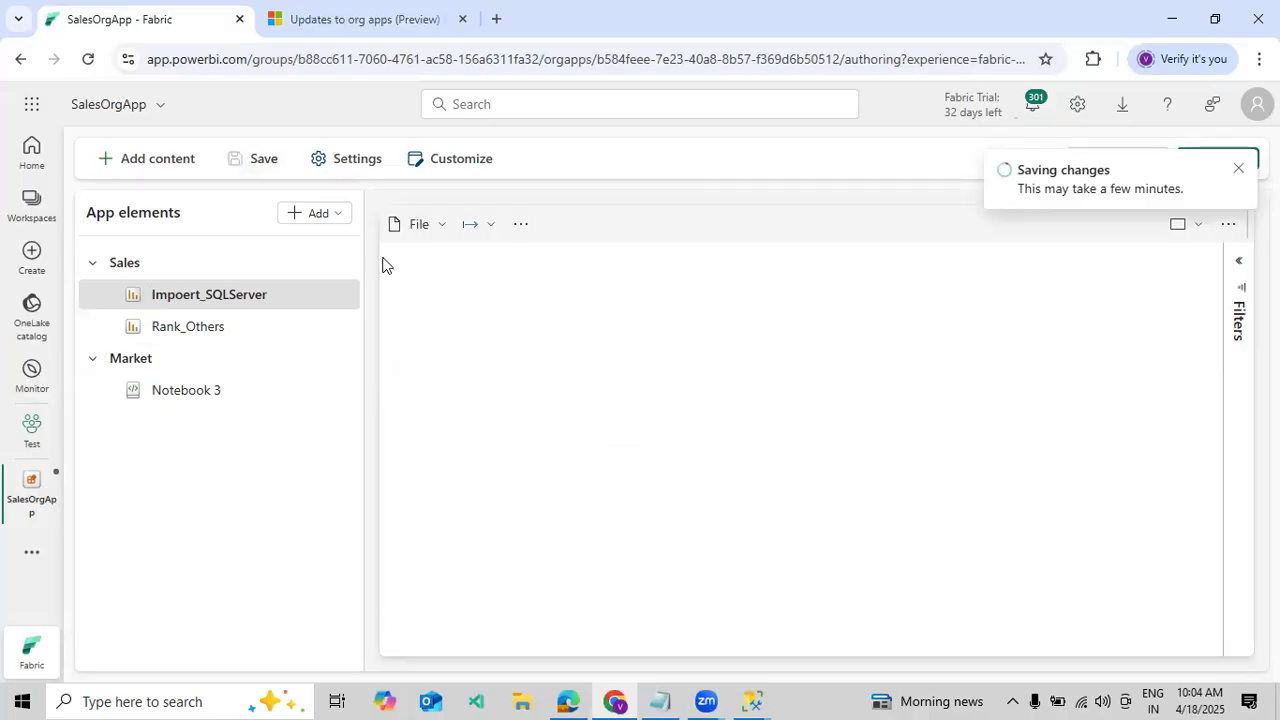
{"action": "left_click", "coordinate": [1240, 169]}
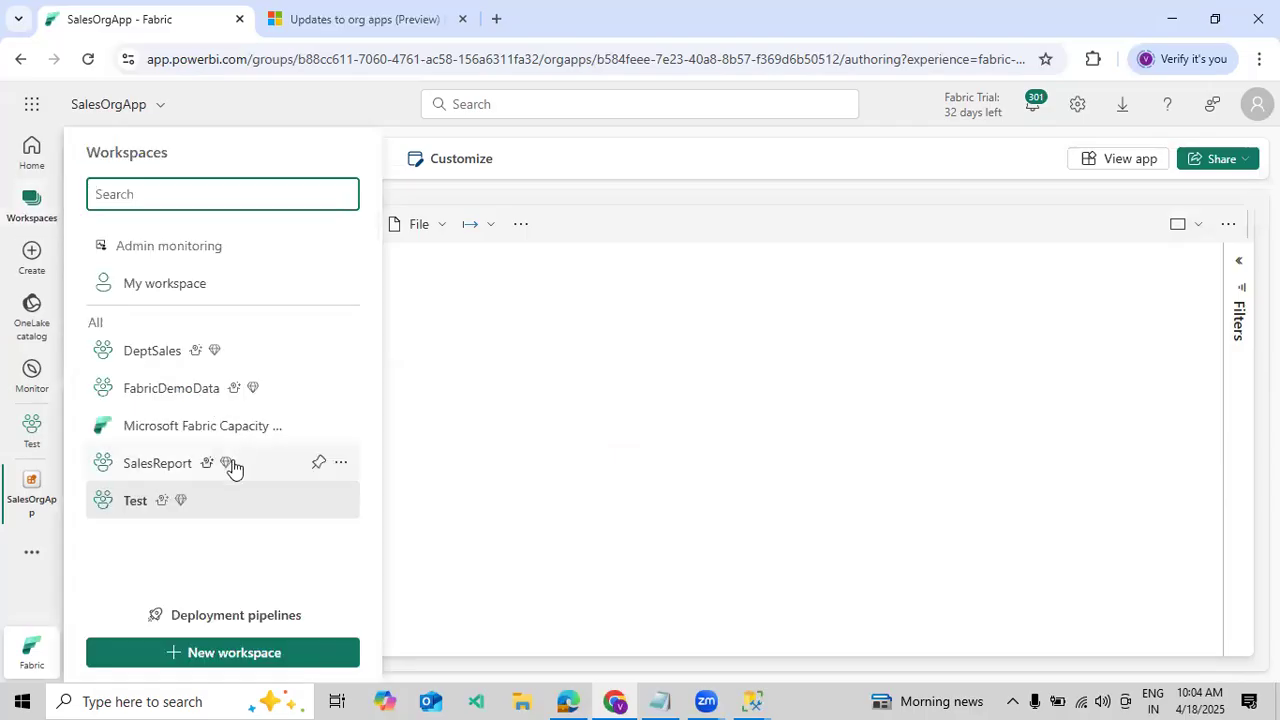
Open the Rank_Others report from the Test workspace in editing mode
{"action": "left_click", "coordinate": [187, 499]}
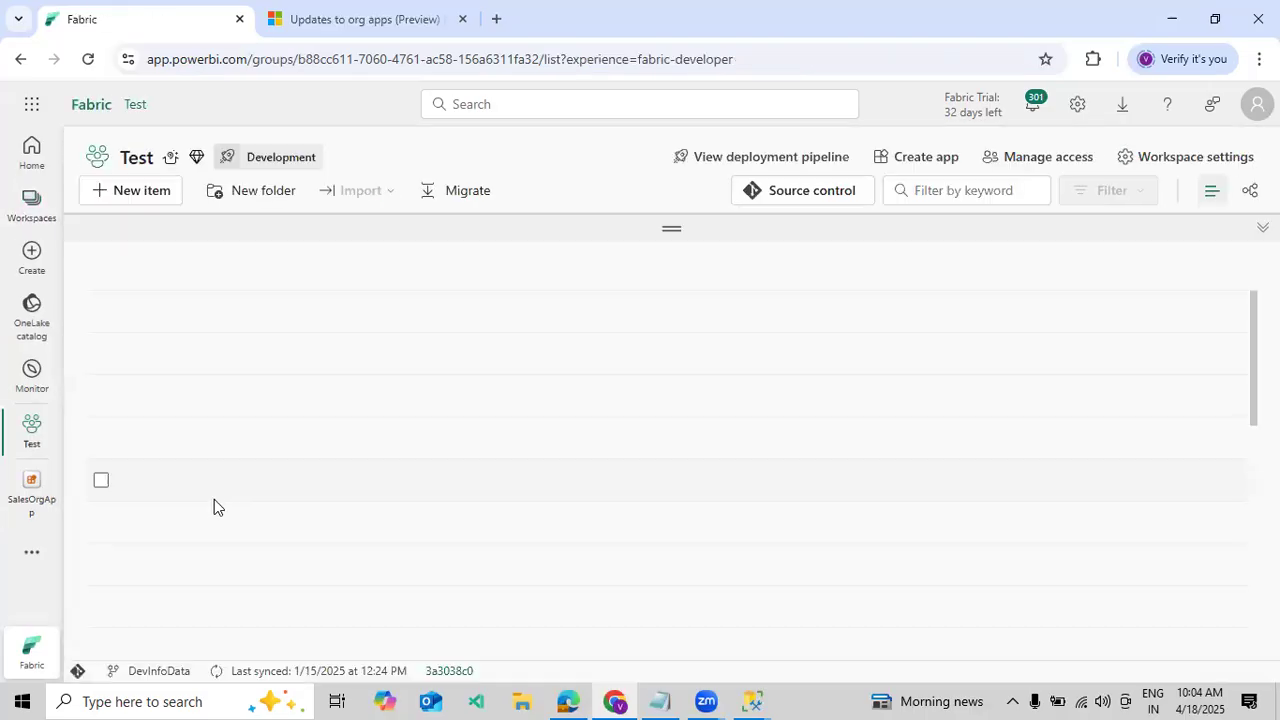
{"action": "scroll", "coordinate": [220, 430], "scroll_direction": "down", "scroll_amount": 2}
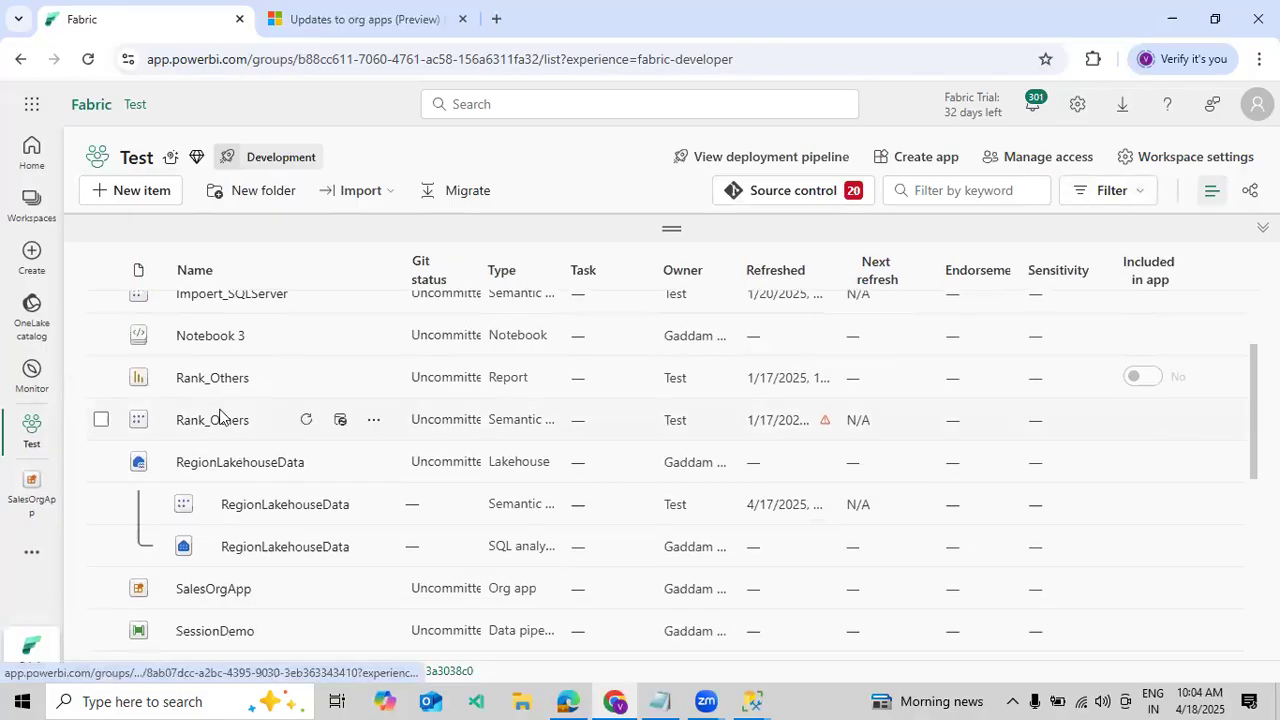
{"action": "left_click", "coordinate": [206, 388]}
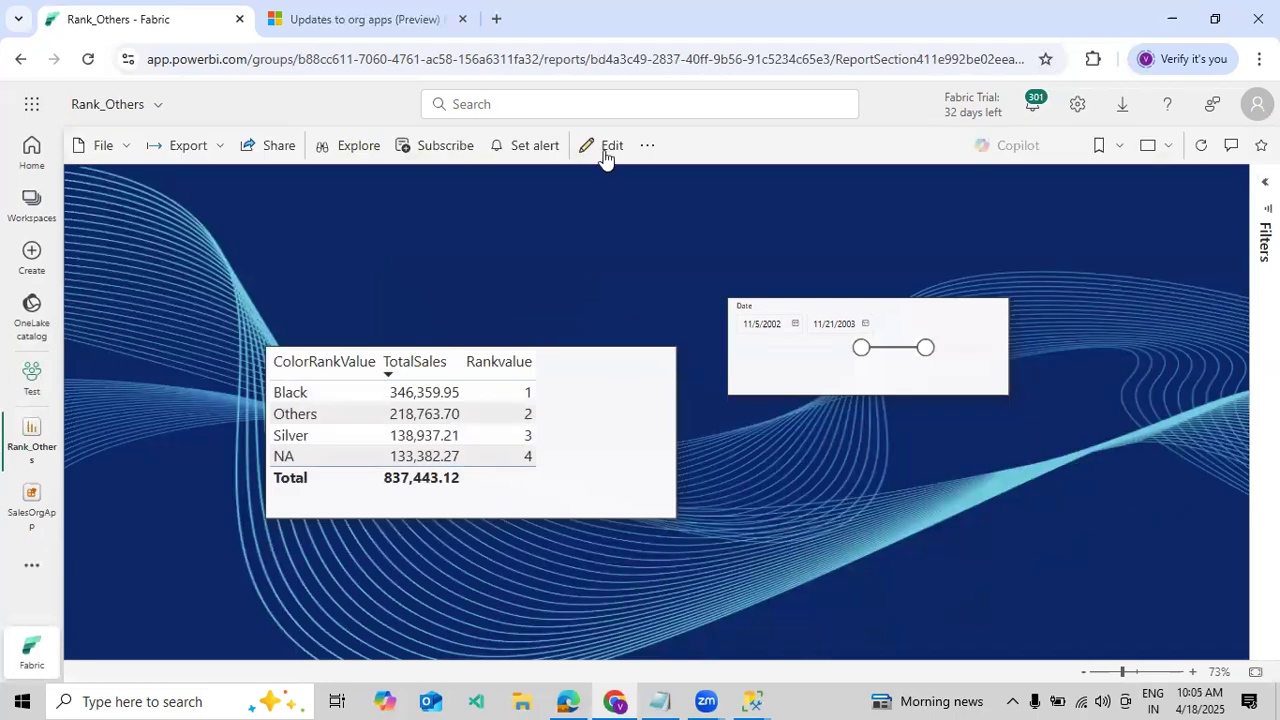
{"action": "left_click", "coordinate": [605, 148]}
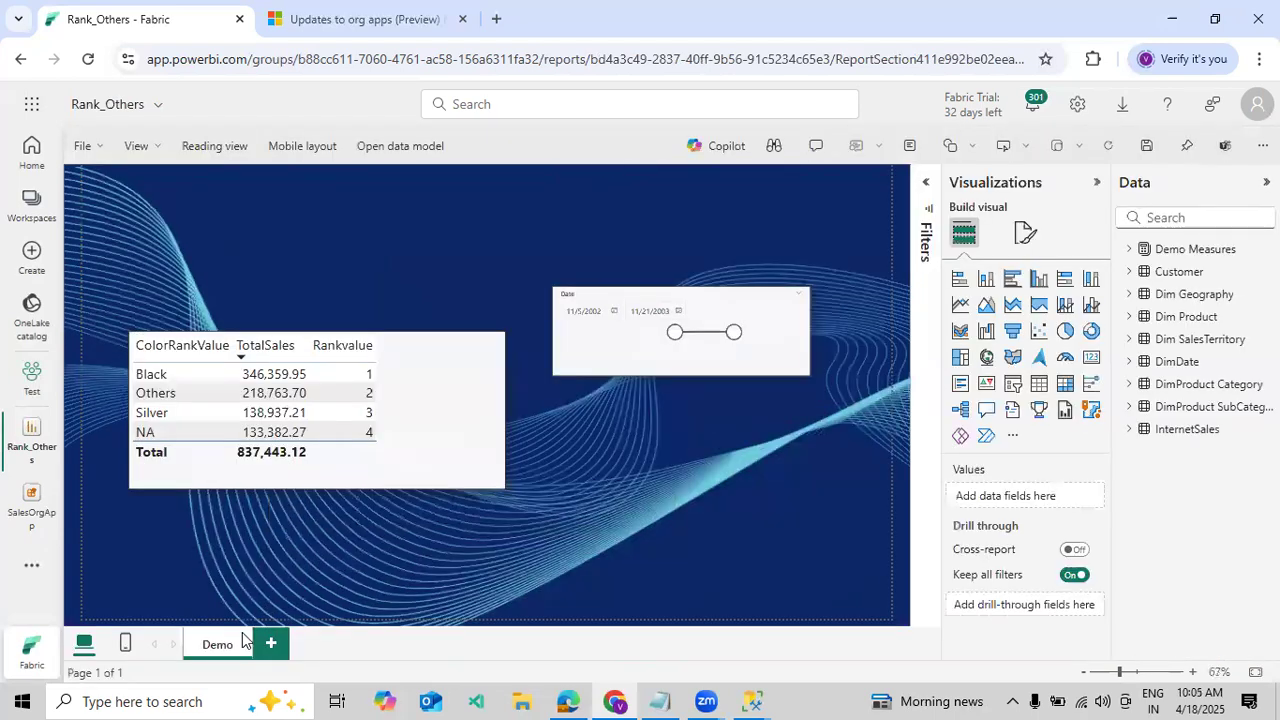
Duplicate the report's Demo page and rename the copy as Saless
{"action": "right_click", "coordinate": [230, 640]}
{"action": "left_click", "coordinate": [250, 601]}
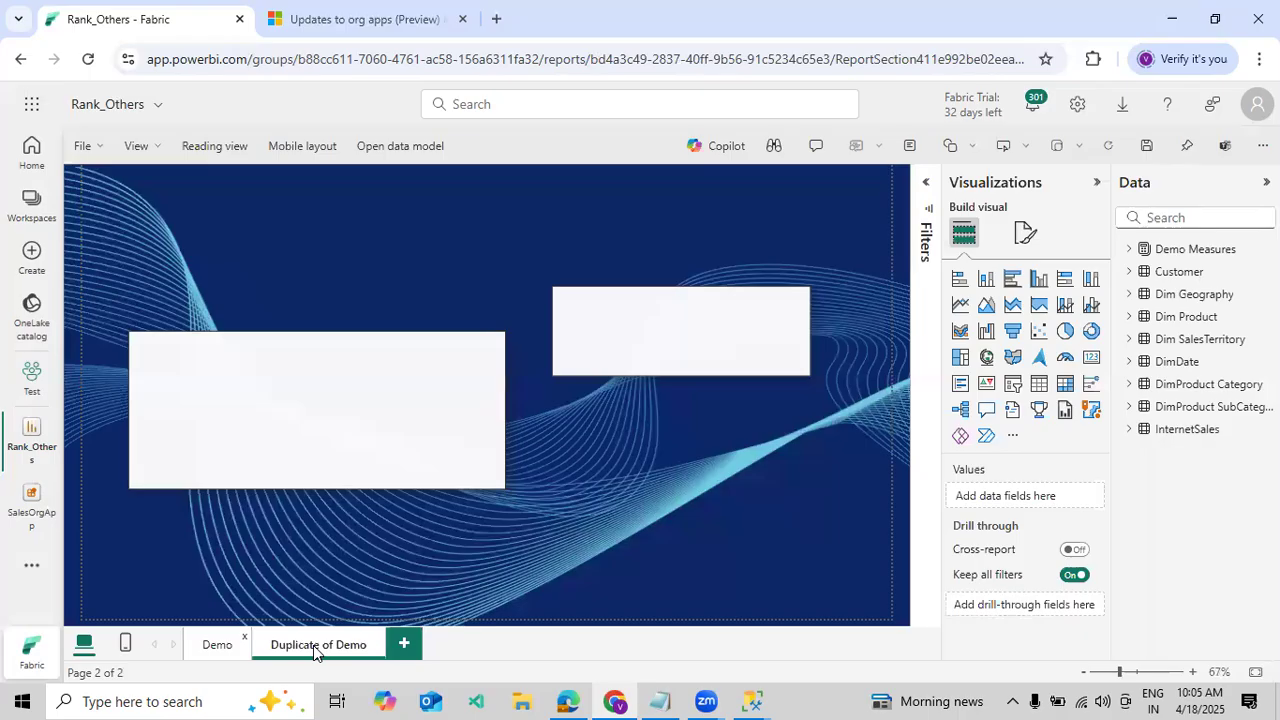
{"action": "double_click", "coordinate": [330, 643]}
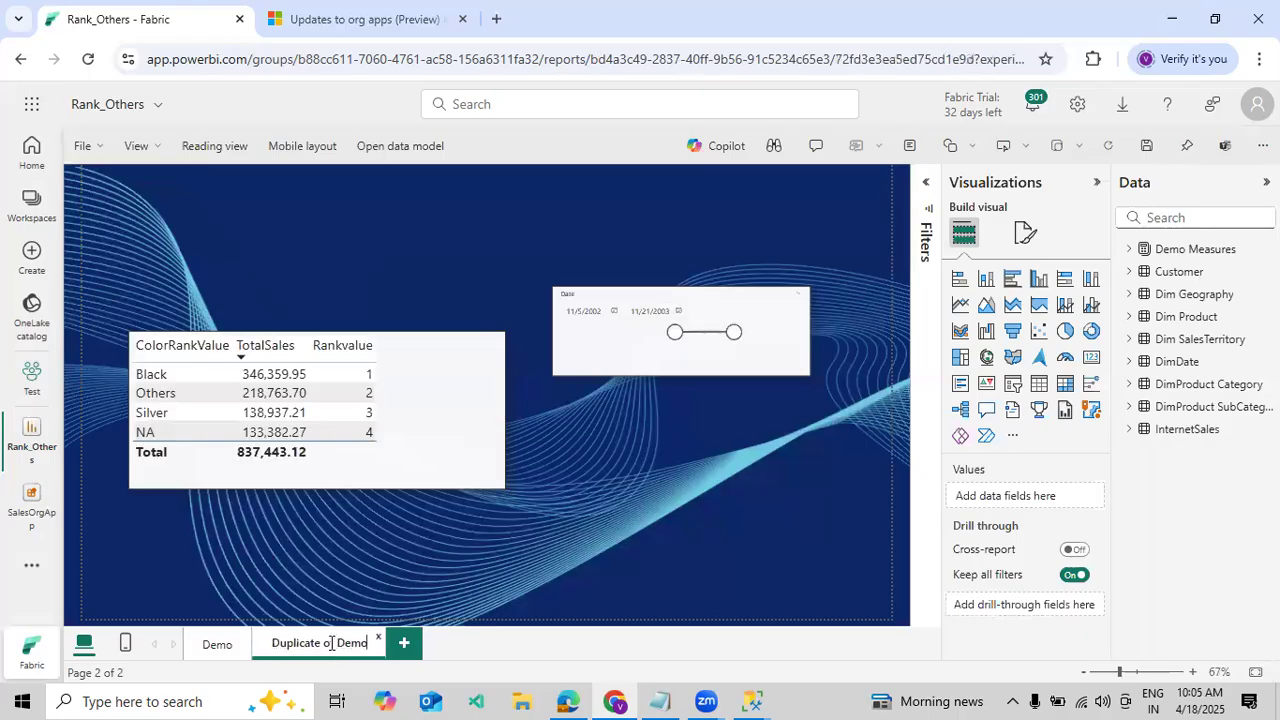
{"action": "type", "text": "Saless"}
Add a blank page to the Rank_Others report and name it Fianance
{"action": "left_click", "coordinate": [405, 644]}
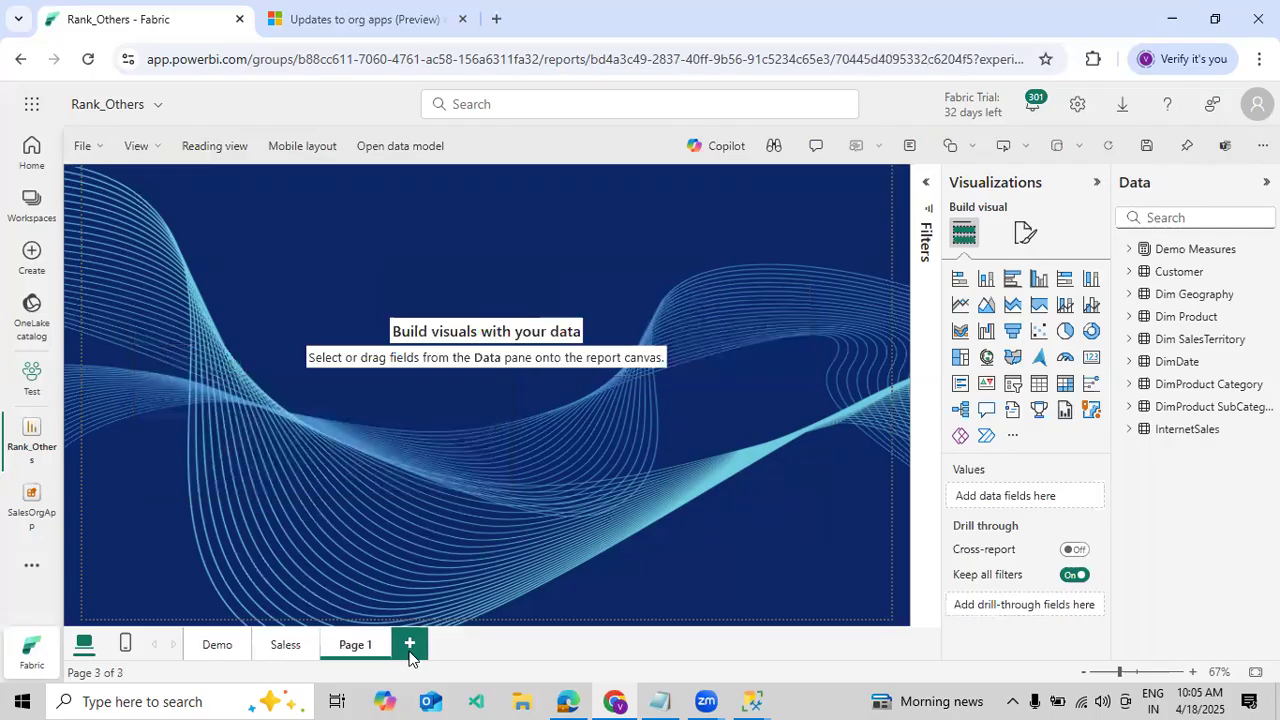
{"action": "double_click", "coordinate": [357, 644]}
{"action": "type", "text": "Fina"}
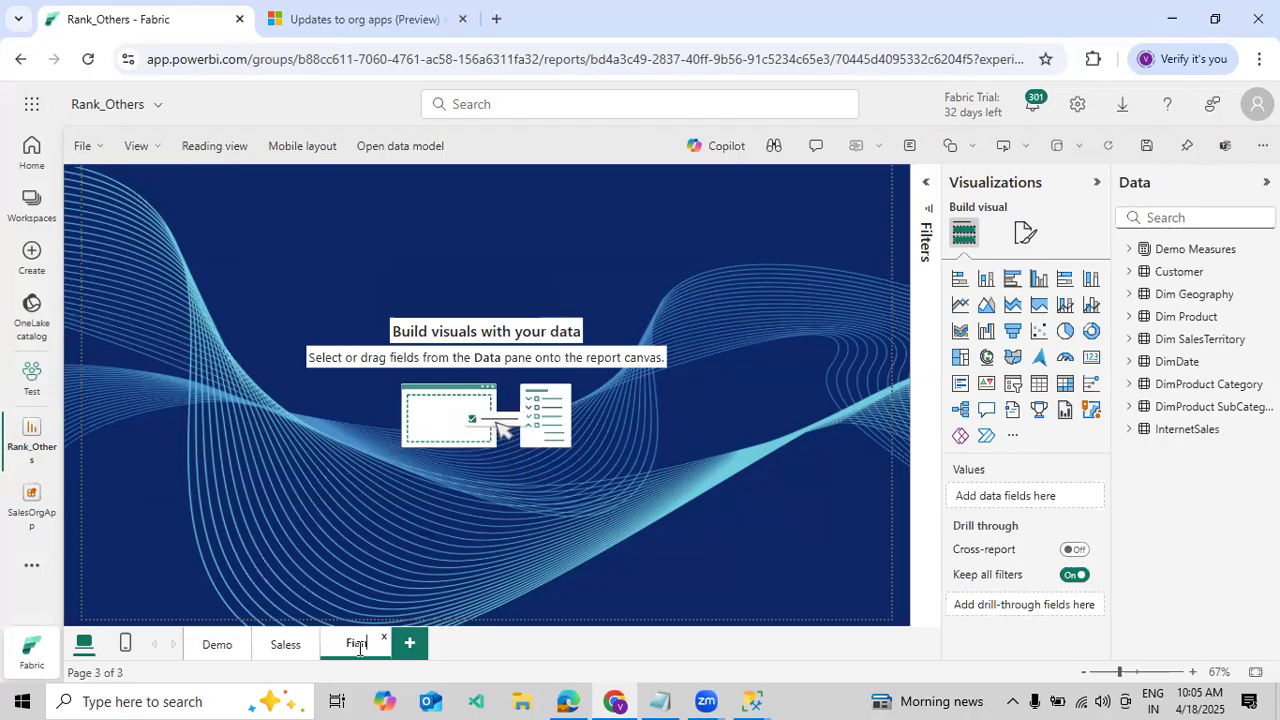
{"action": "type", "text": "nc"}
{"action": "type", "text": "e"}
{"action": "key", "text": "Return"}
Switch the report to reading view, saving its changes, and look through the Saless, Demo and Fianance pages
{"action": "left_click", "coordinate": [235, 153]}
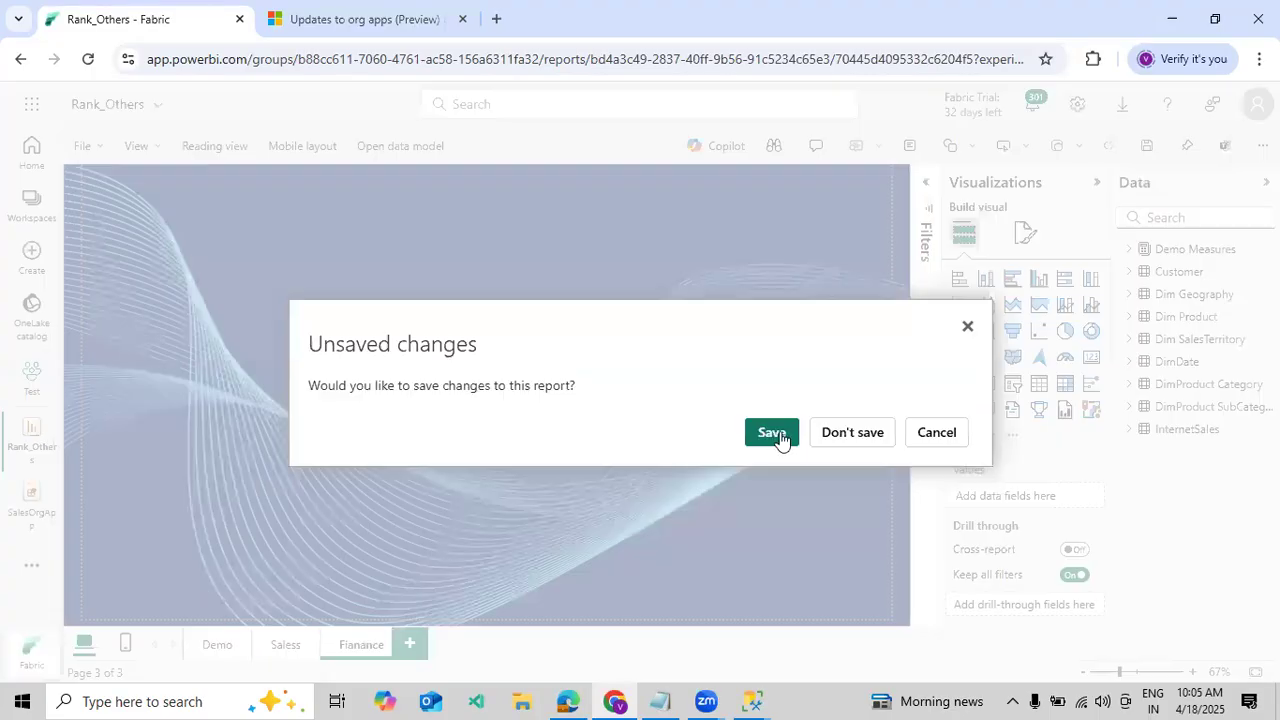
{"action": "left_click", "coordinate": [772, 433]}
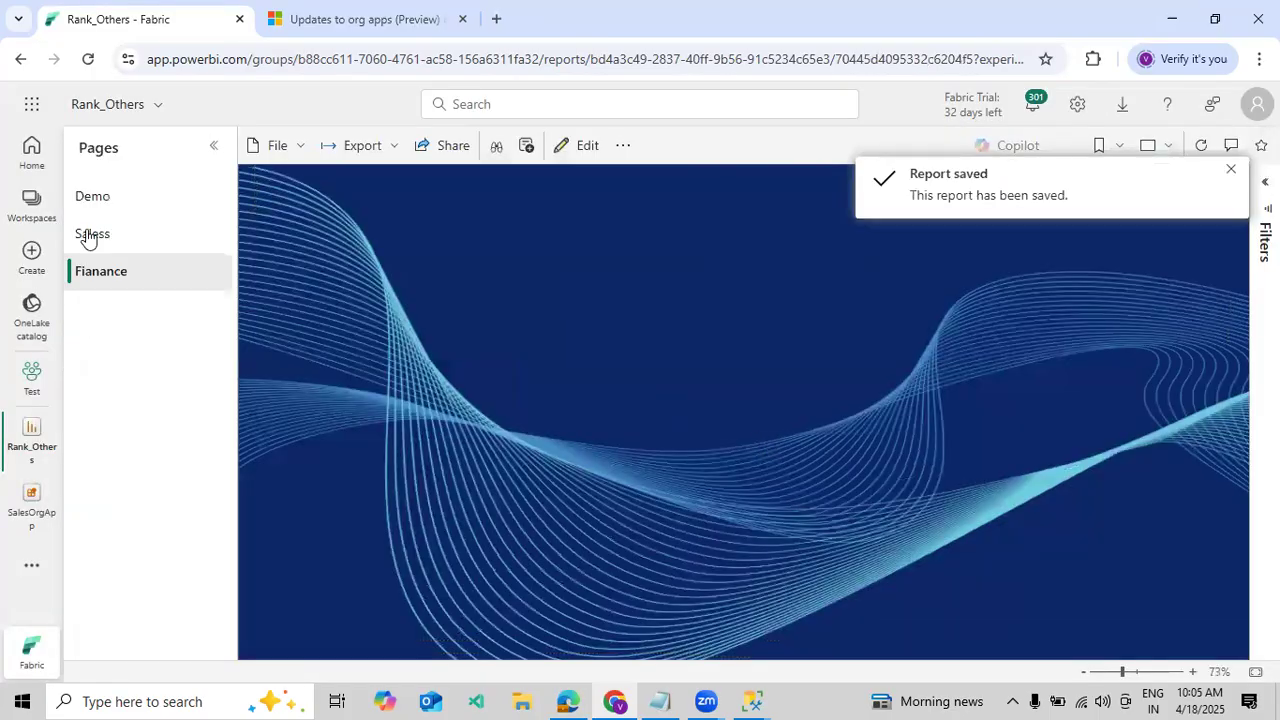
{"action": "left_click", "coordinate": [88, 235]}
{"action": "left_click", "coordinate": [96, 207]}
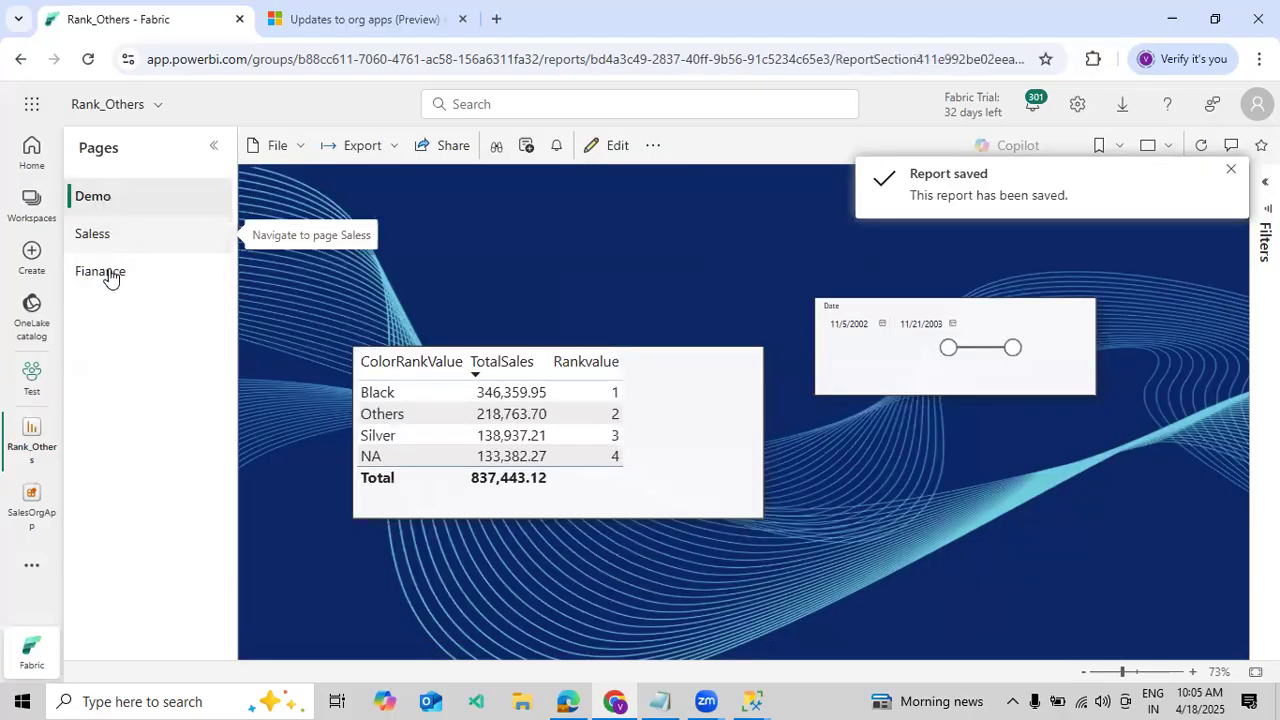
{"action": "left_click", "coordinate": [195, 272]}
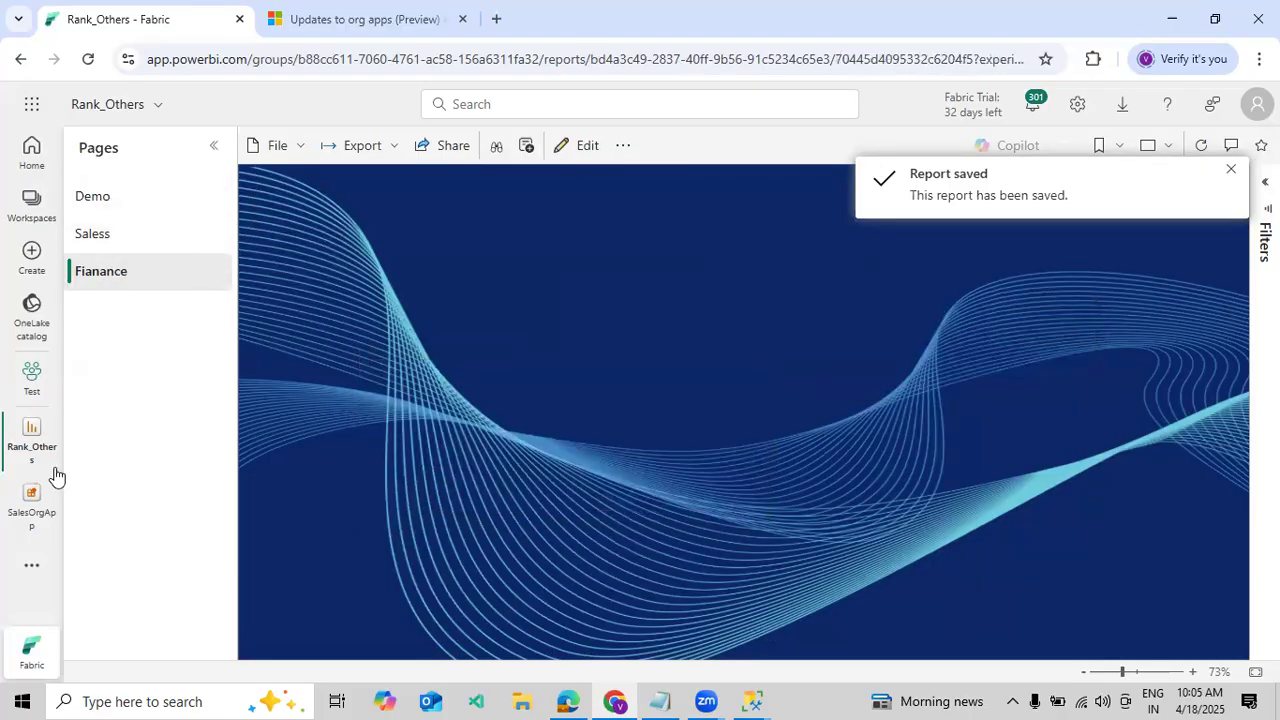
Return to SalesOrgApp, view the app as a viewer, and open the Rank_Others report in the Sales section
{"action": "left_click", "coordinate": [38, 512]}
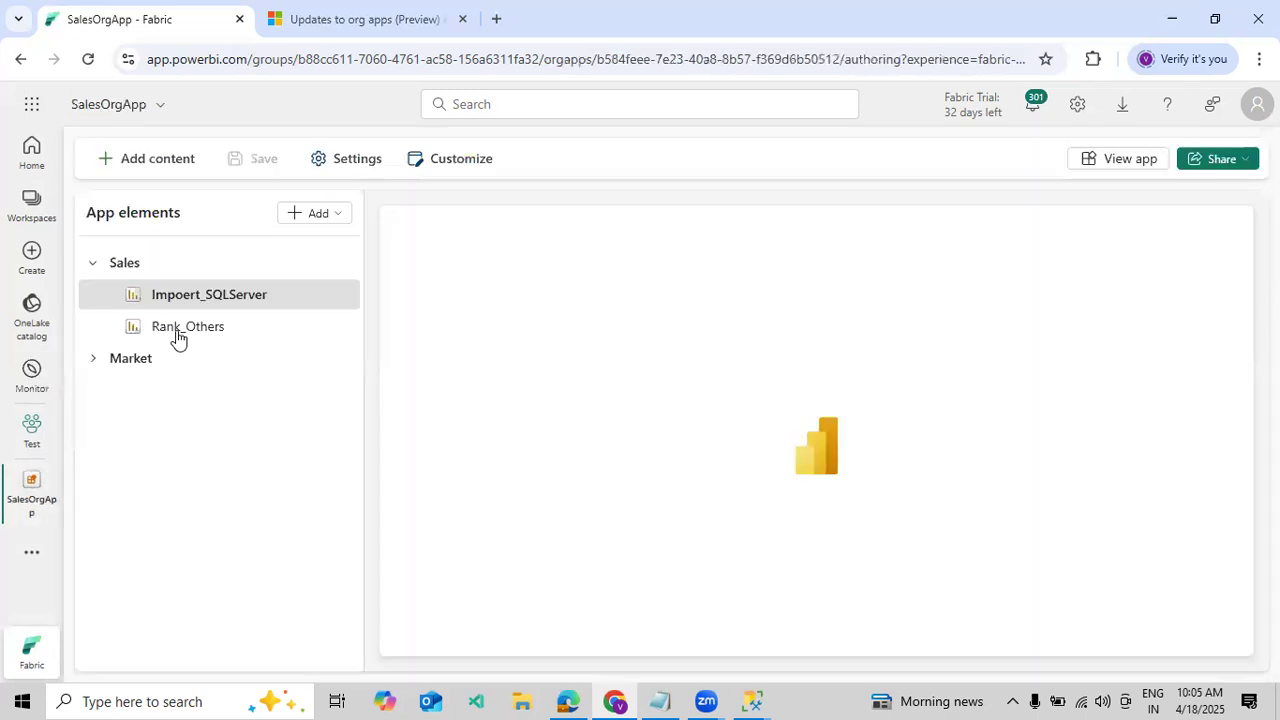
{"action": "left_click", "coordinate": [178, 335]}
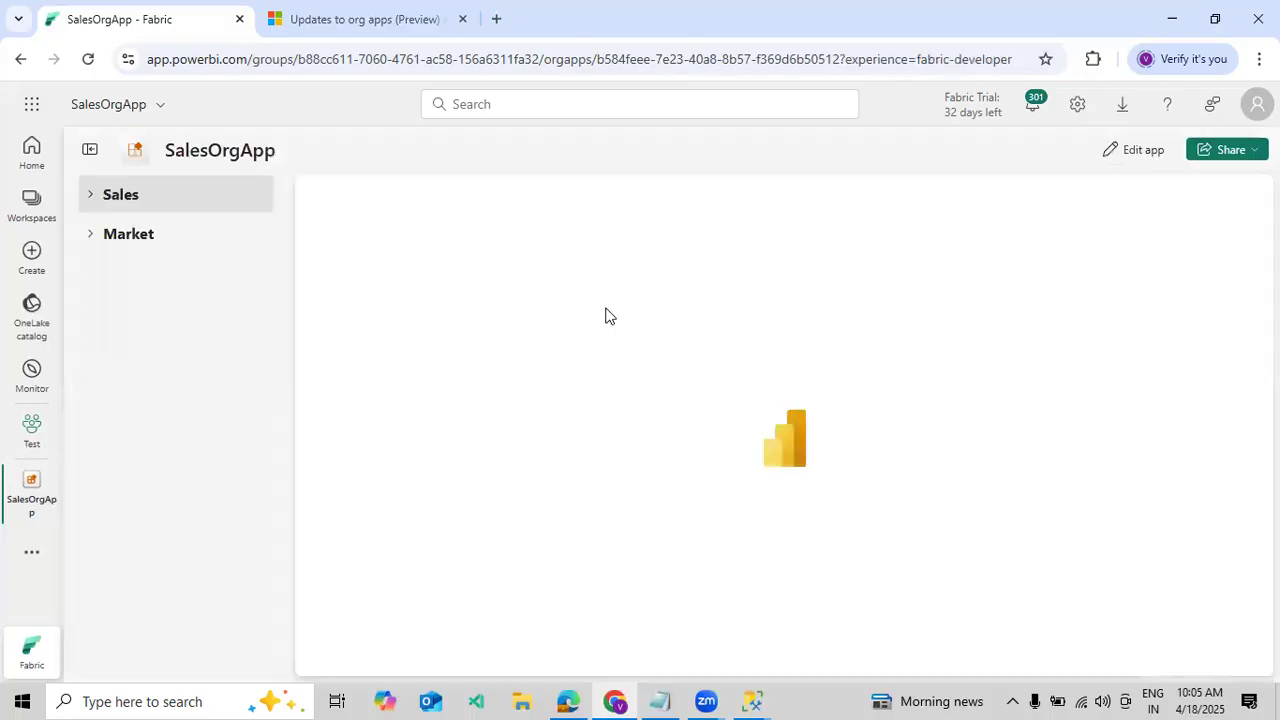
{"action": "left_click", "coordinate": [93, 204]}
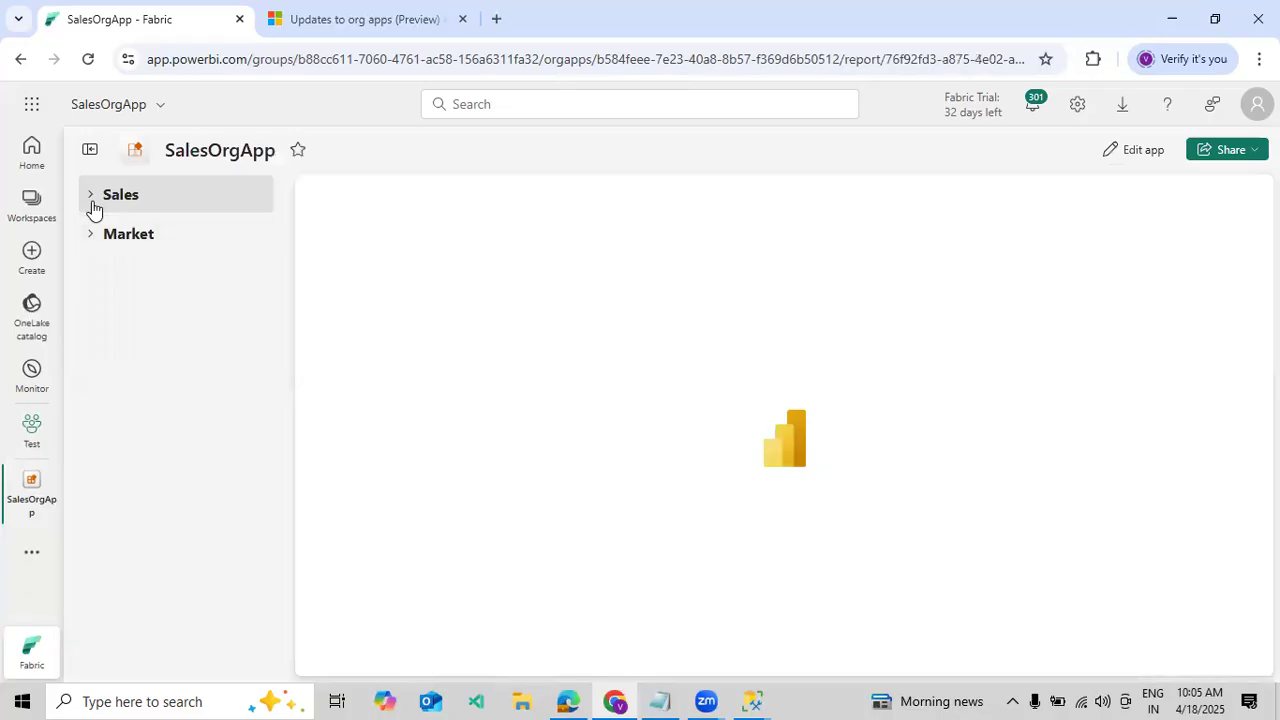
{"action": "left_click", "coordinate": [165, 288]}
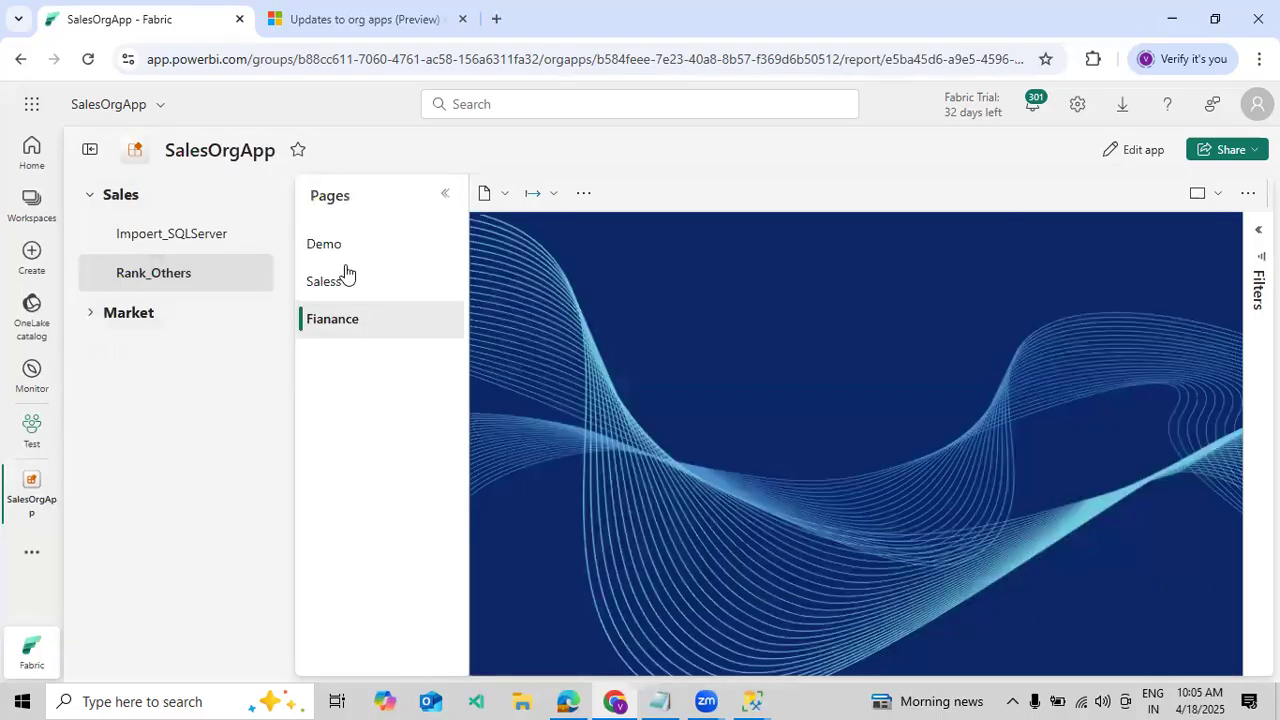
Browse the Saless, Demo and Fianance pages of Rank_Others in the app, and collapse the separate page pane
{"action": "left_click", "coordinate": [337, 294]}
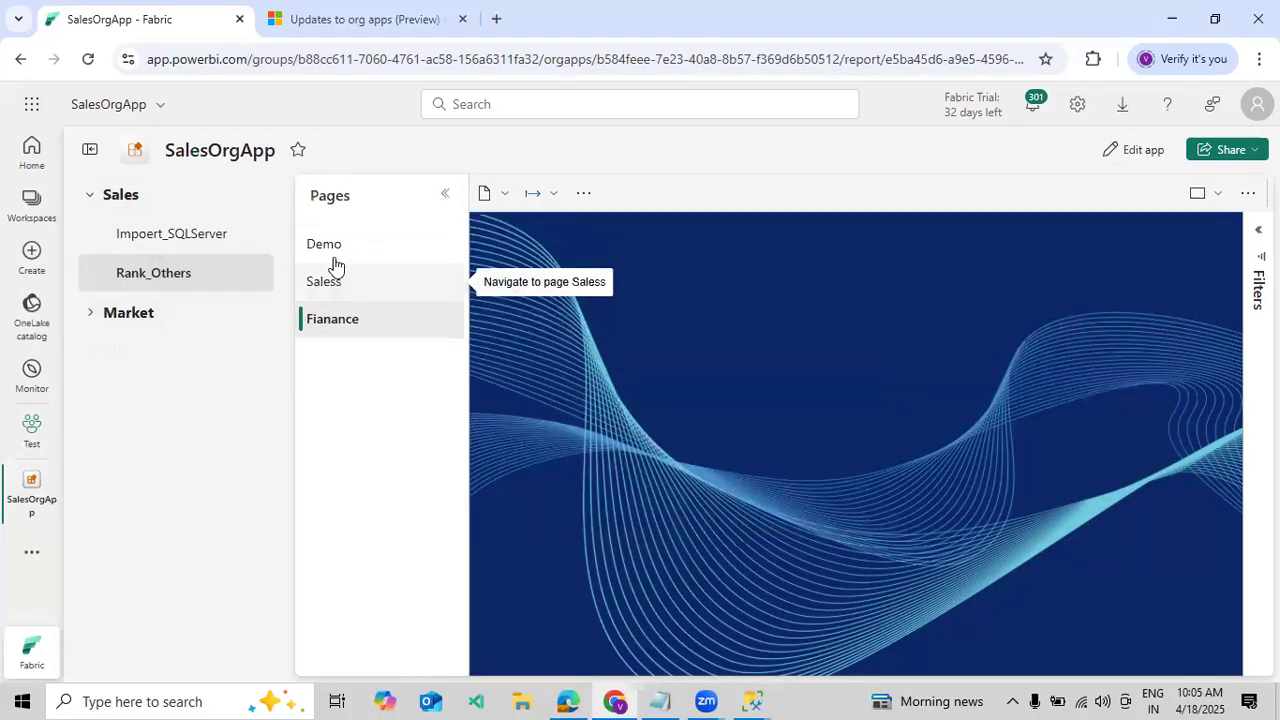
{"action": "left_click", "coordinate": [332, 252]}
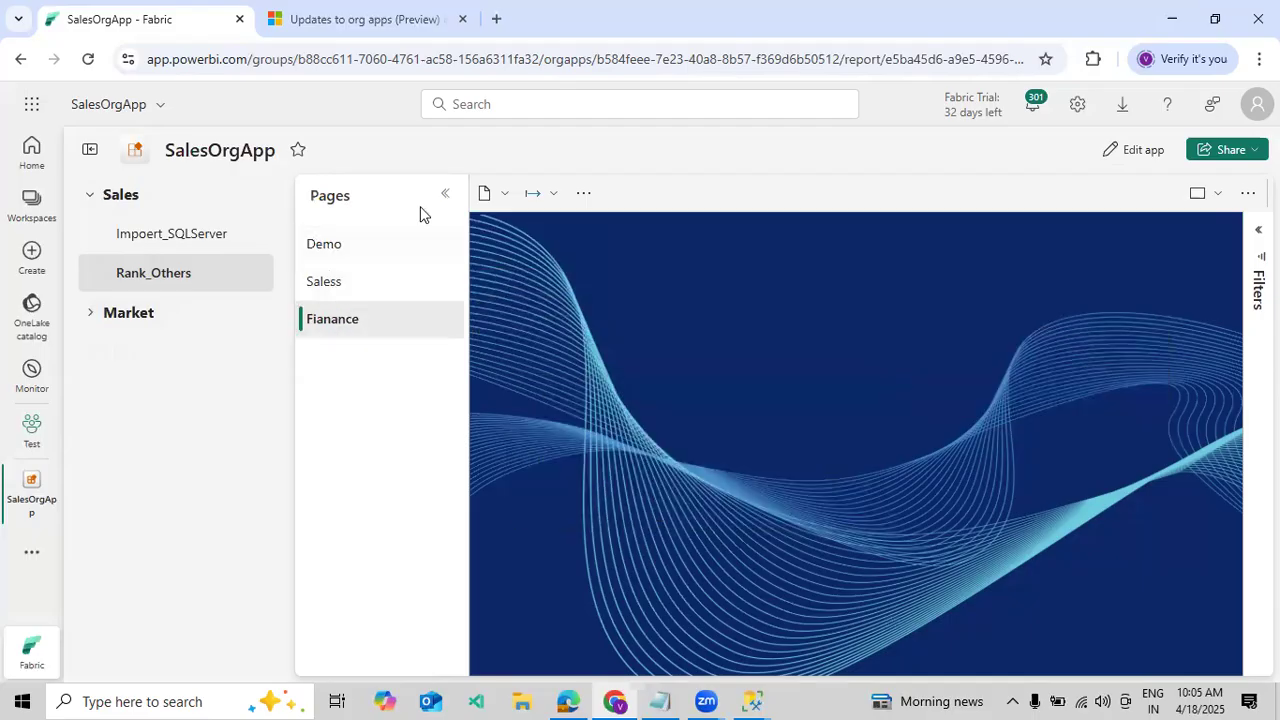
{"action": "left_click", "coordinate": [445, 194]}
{"action": "left_click", "coordinate": [312, 194]}
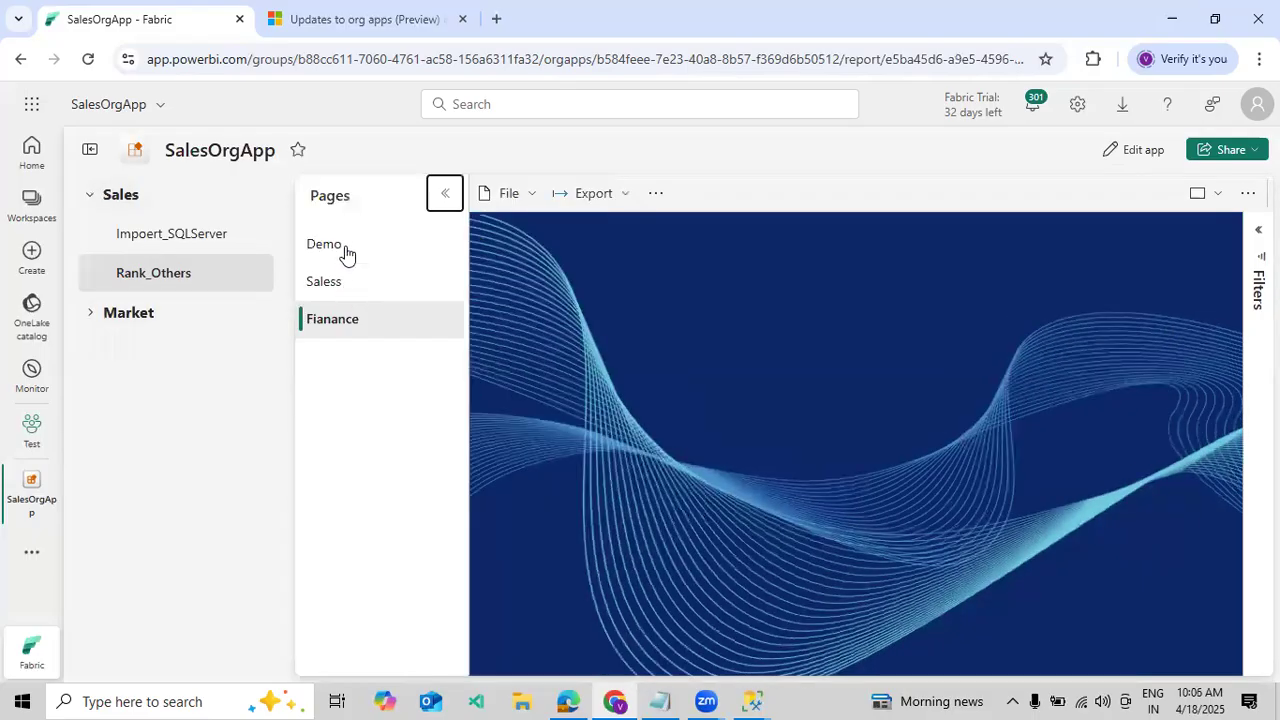
{"action": "left_click", "coordinate": [338, 320]}
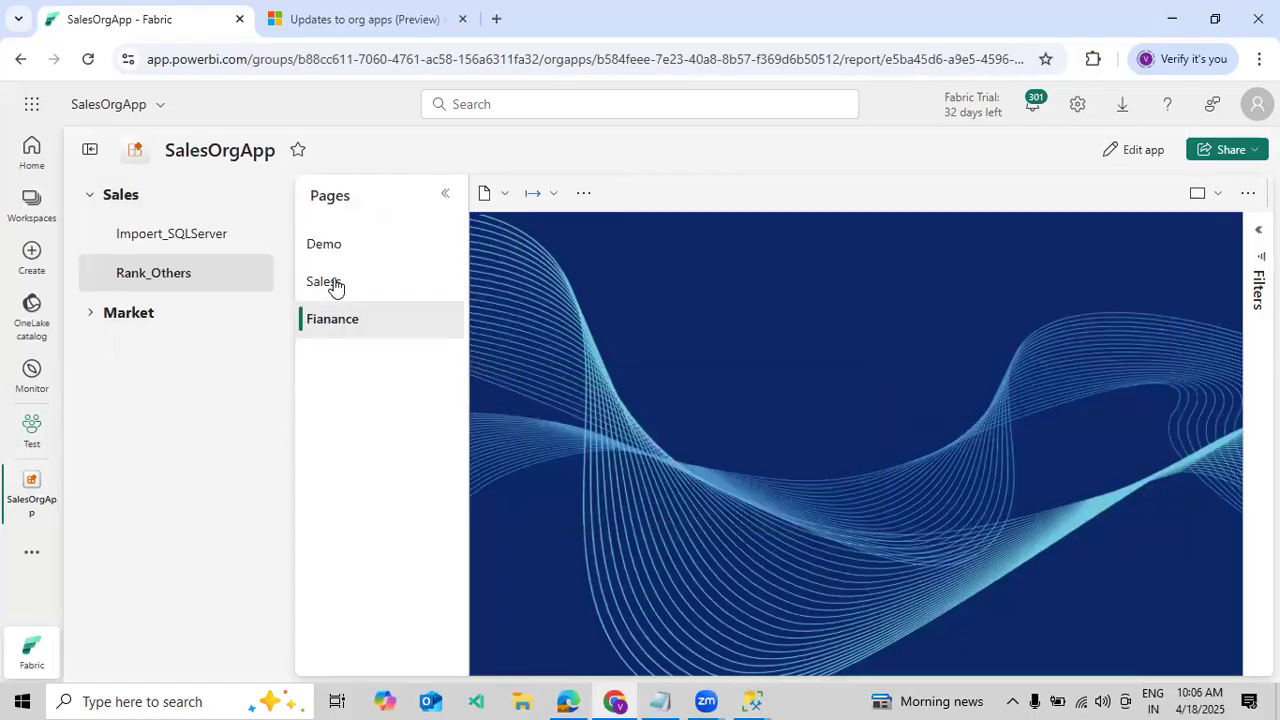
{"action": "left_click", "coordinate": [332, 248]}
{"action": "left_click", "coordinate": [446, 194]}
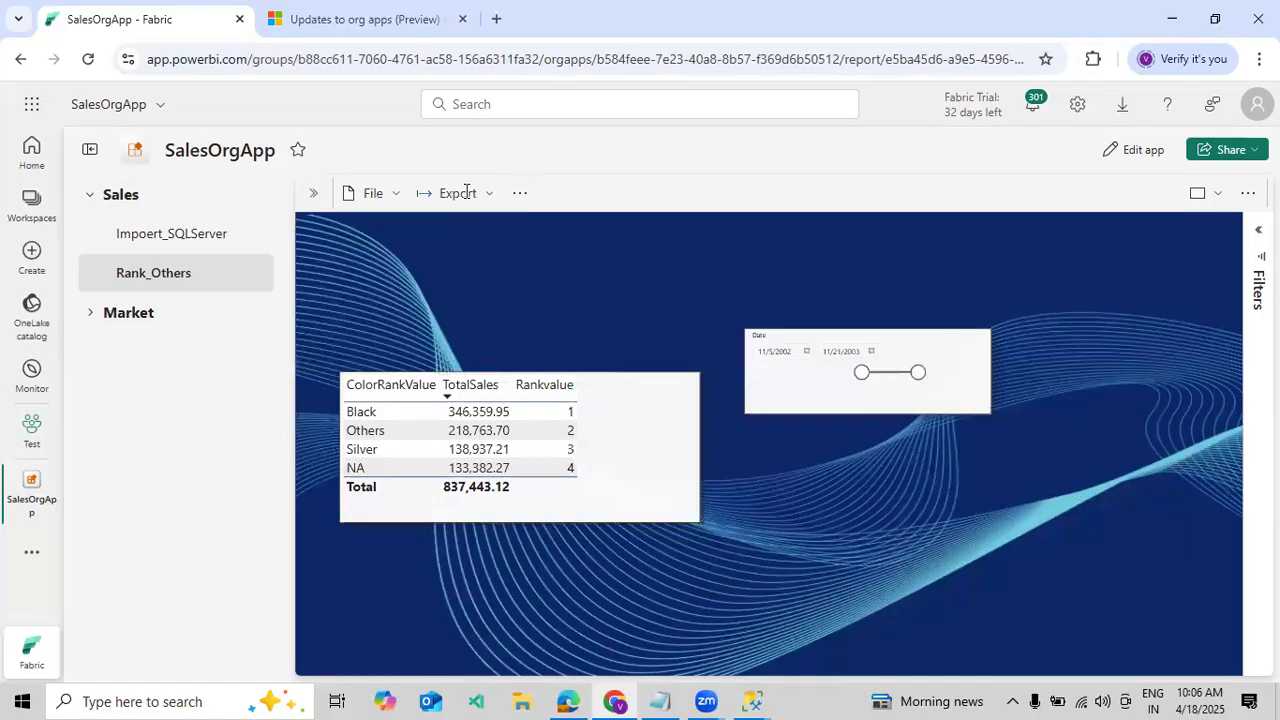
Change the app's navigation layout to Combined app and report page navigation, apply it, and save the app
{"action": "left_click", "coordinate": [1119, 150]}
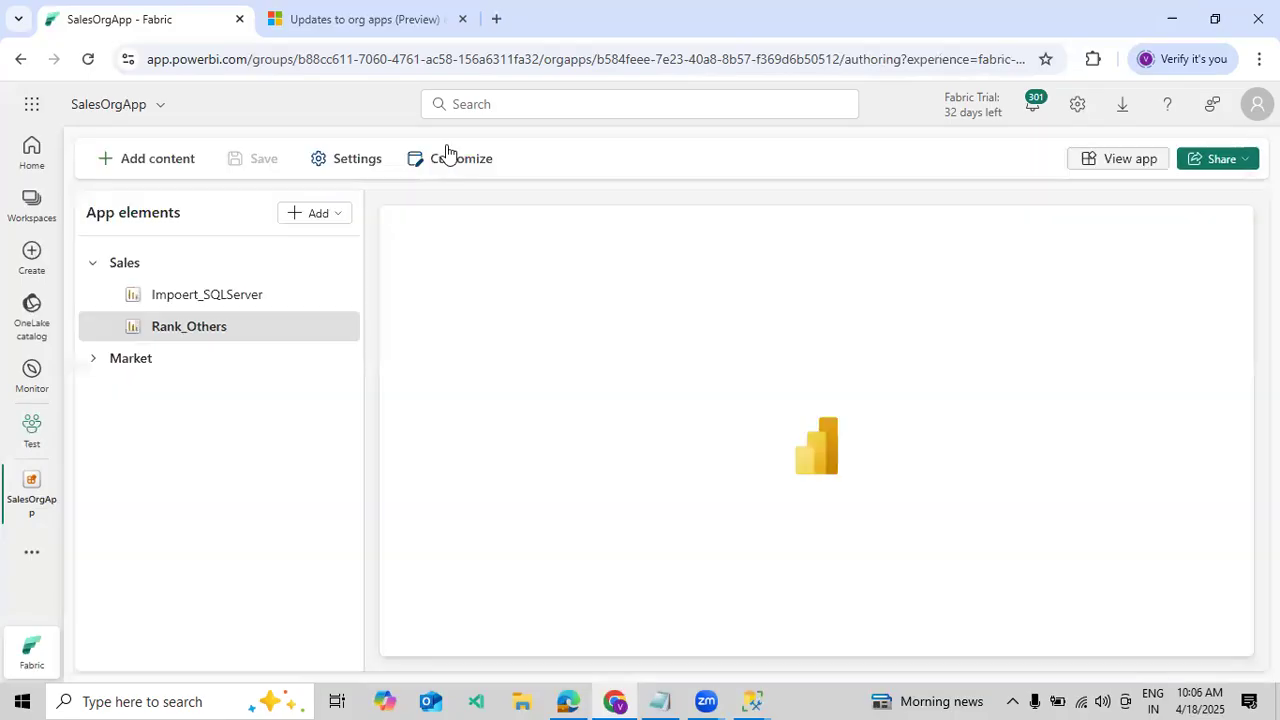
{"action": "left_click", "coordinate": [443, 157]}
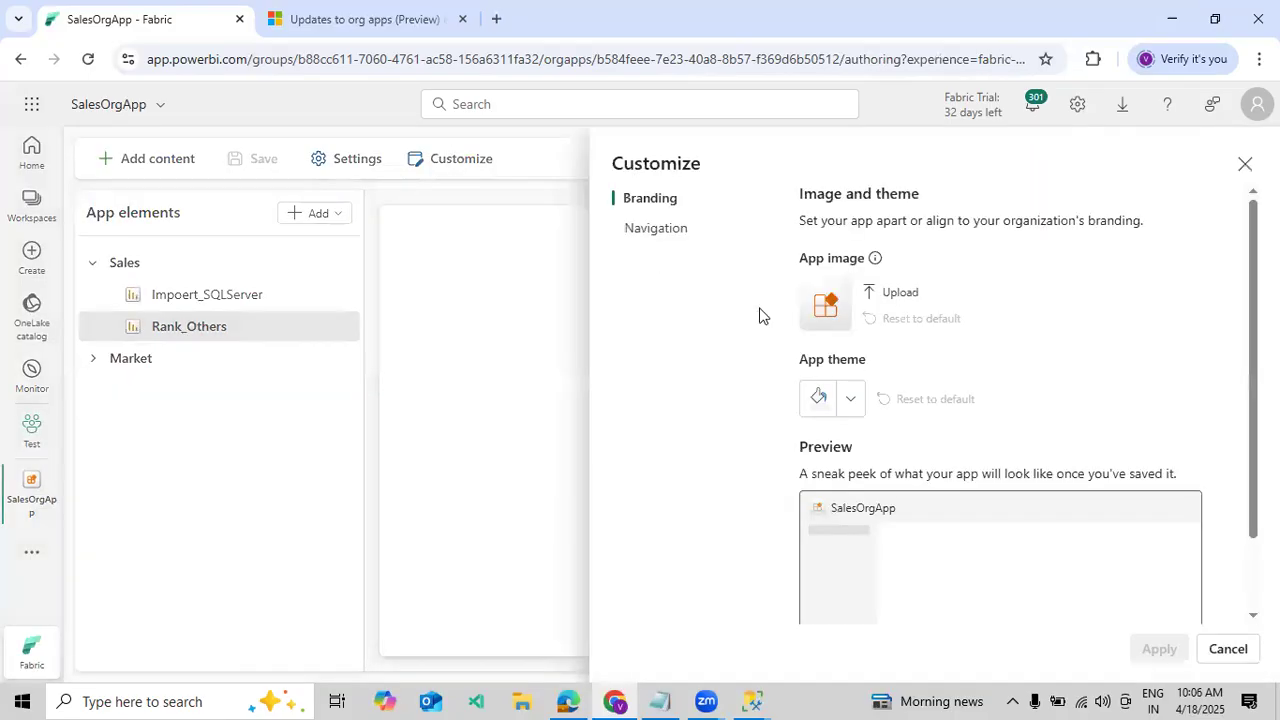
{"action": "left_click", "coordinate": [670, 235]}
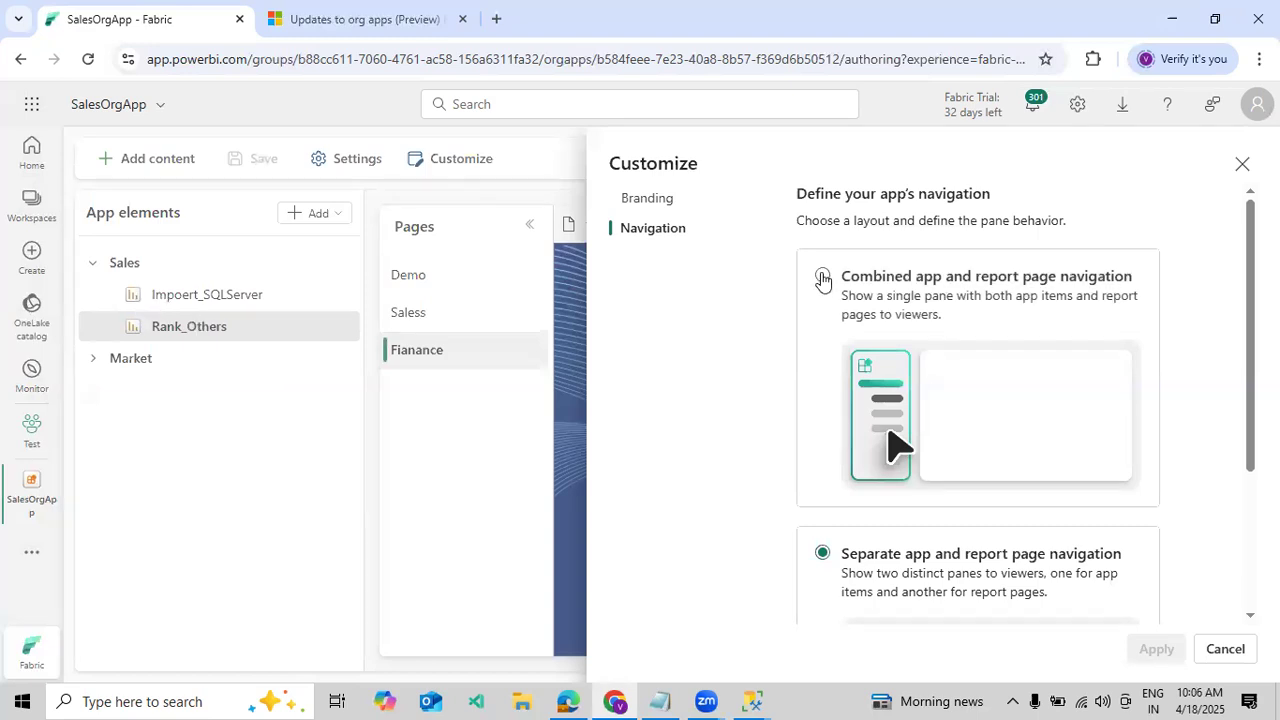
{"action": "left_click", "coordinate": [1014, 398]}
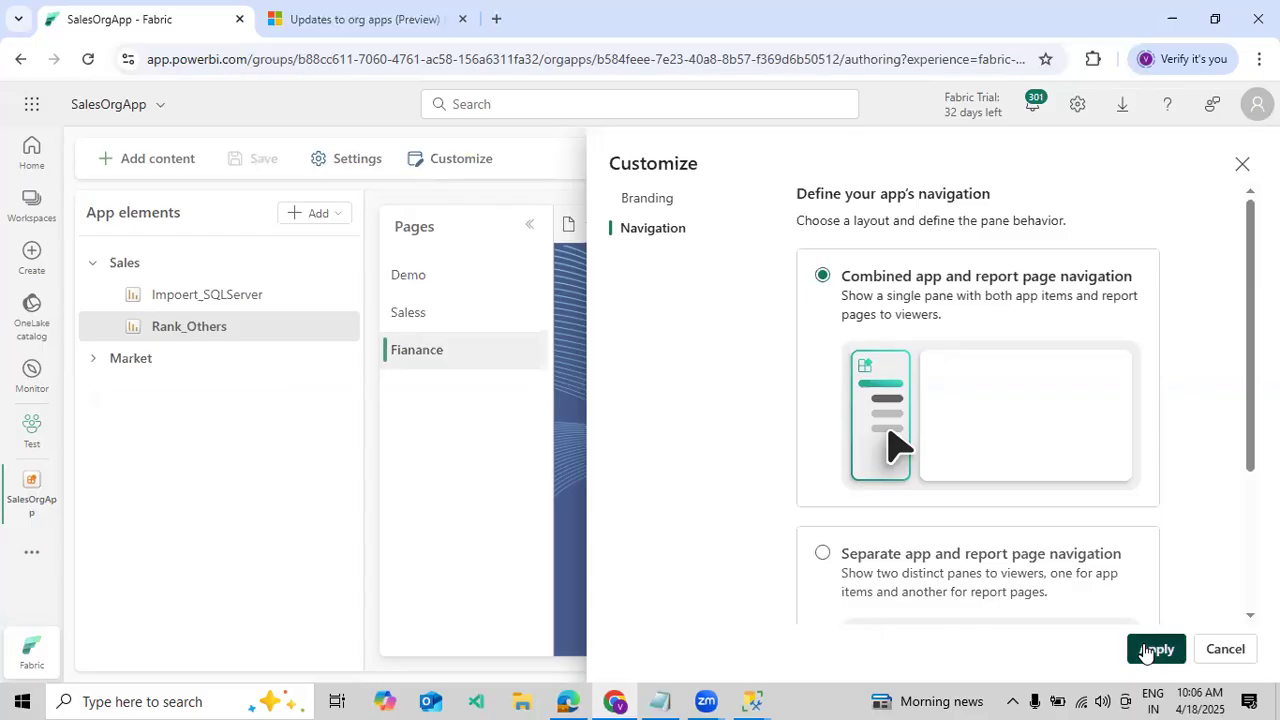
{"action": "left_click", "coordinate": [1150, 646]}
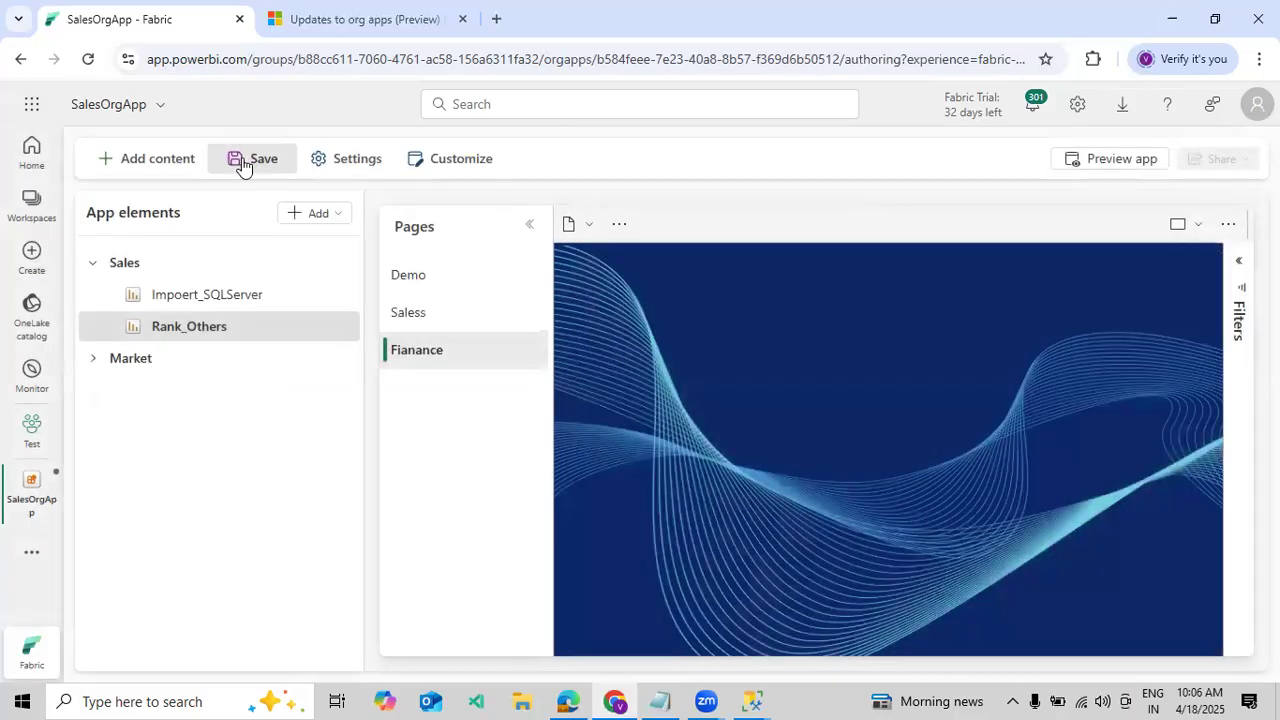
{"action": "left_click", "coordinate": [238, 158]}
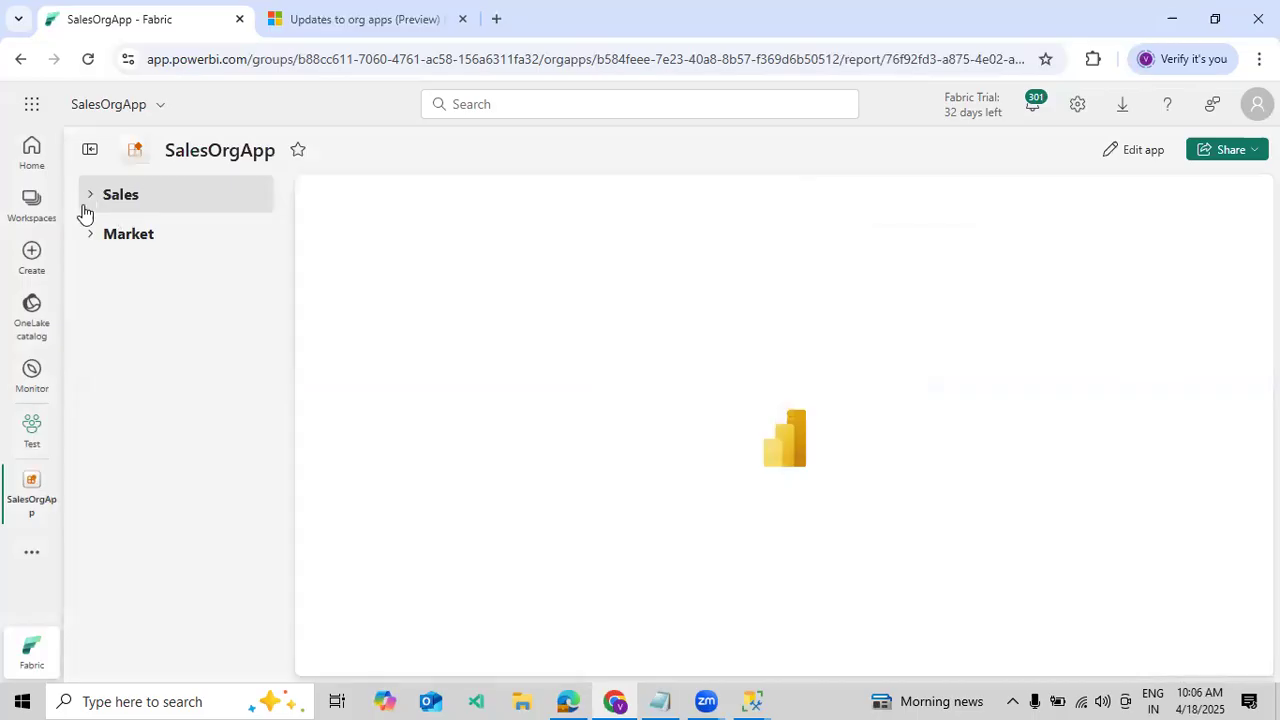
Examine how the Impoert_SQLServer and Rank_Others reports appear in the Sales section with the combined navigation layout
{"action": "left_click", "coordinate": [91, 203]}
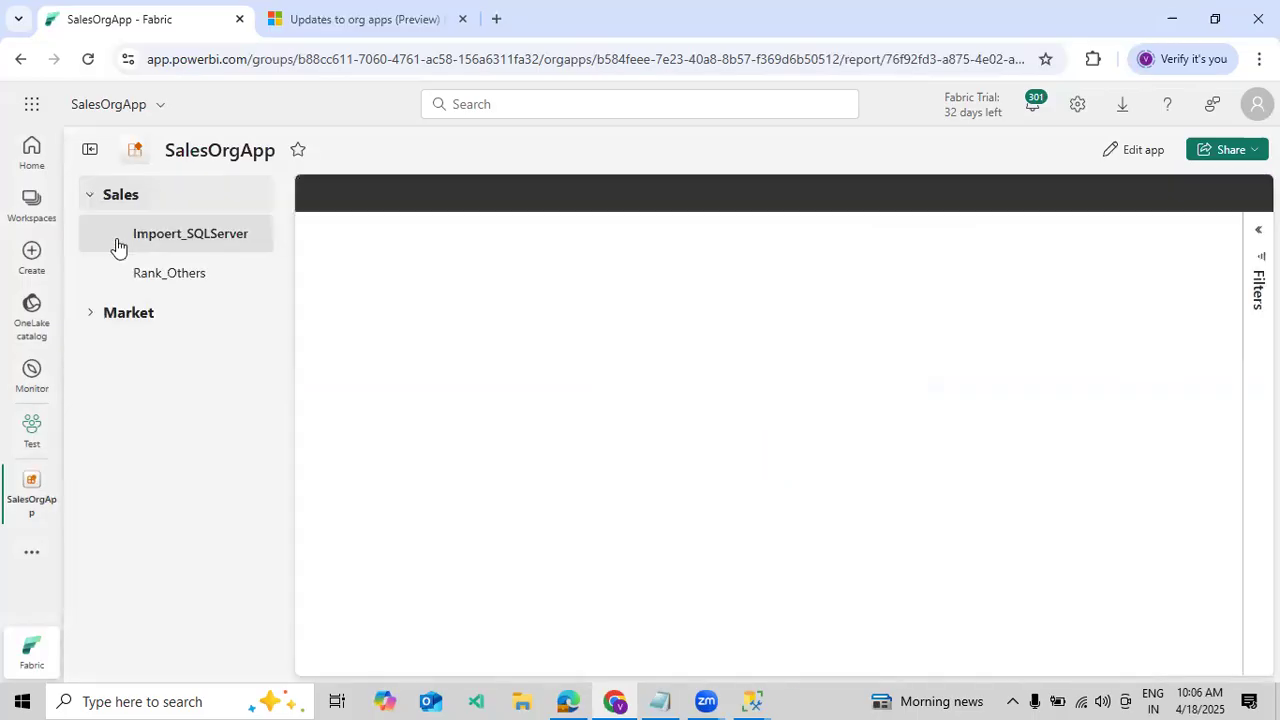
{"action": "left_click", "coordinate": [163, 273]}
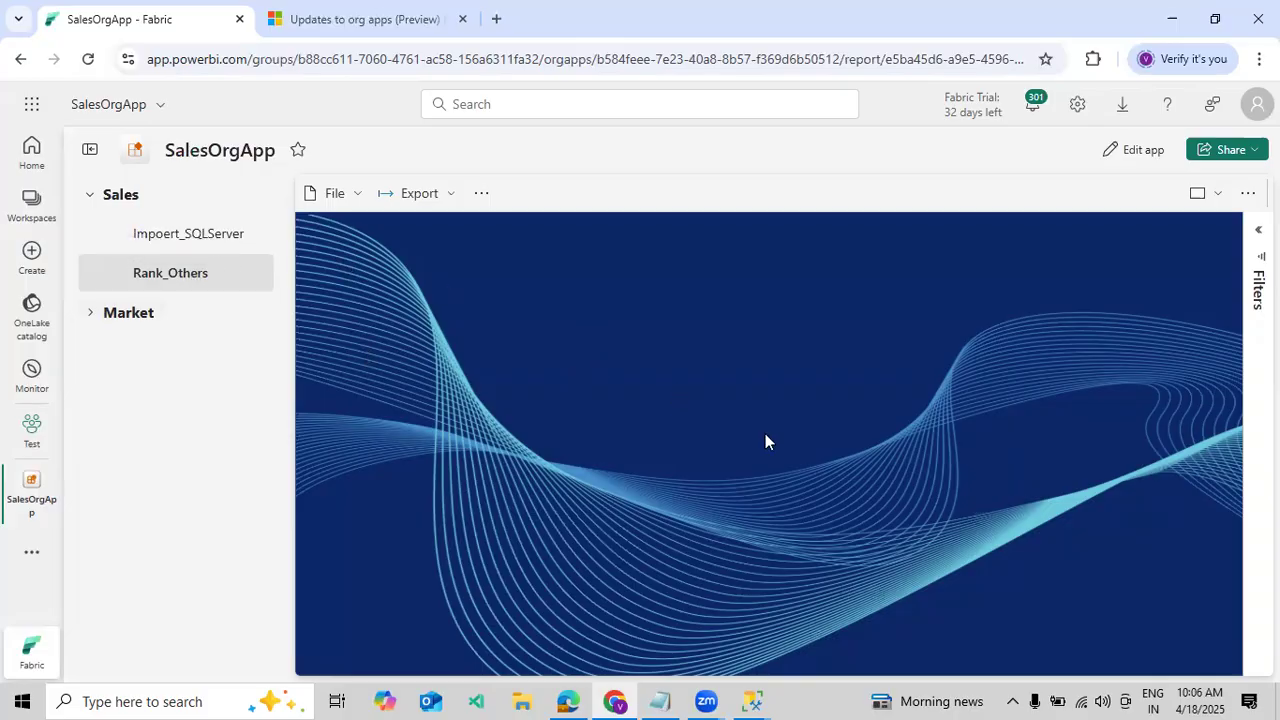
{"action": "left_click", "coordinate": [198, 235]}
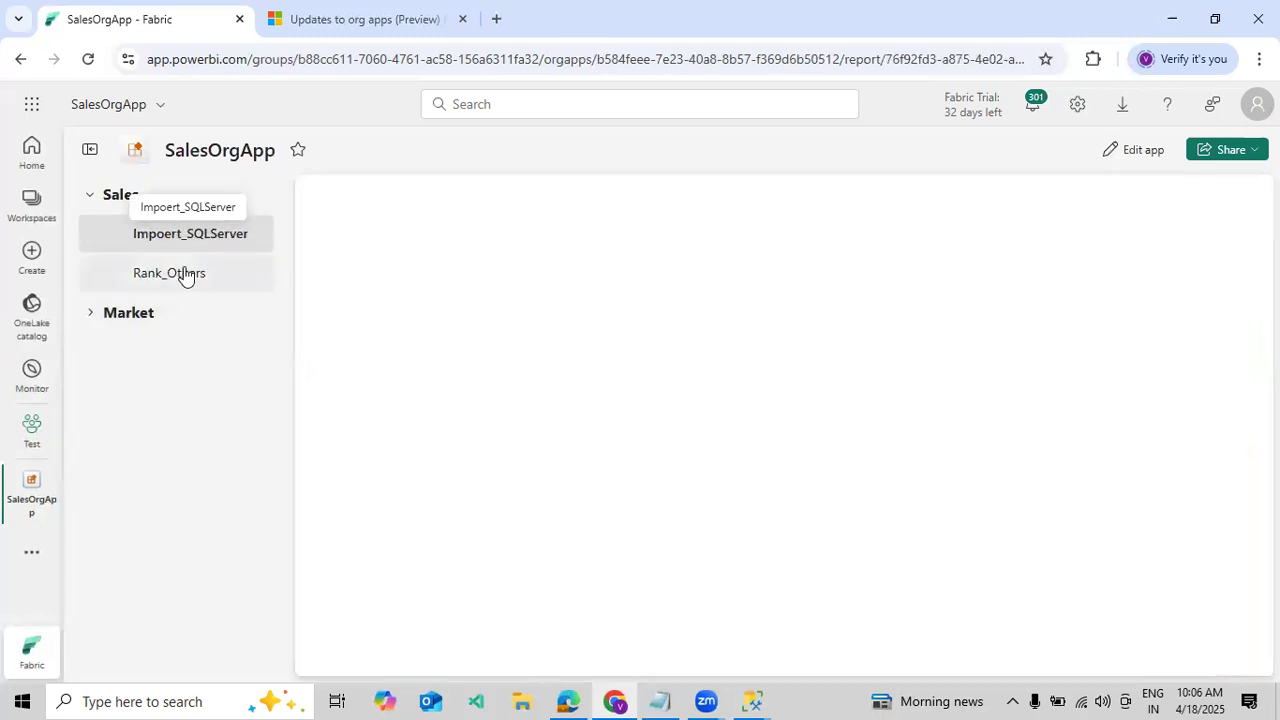
{"action": "left_click", "coordinate": [185, 276]}
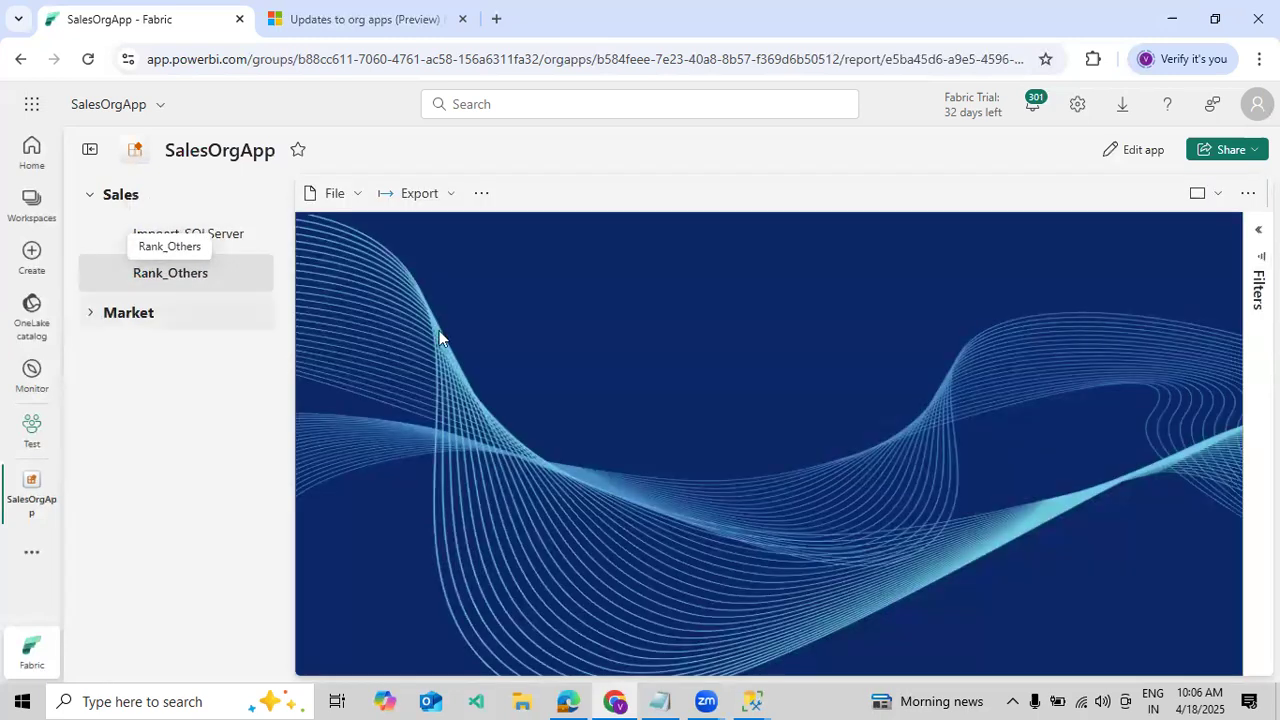
{"action": "left_click", "coordinate": [1247, 194]}
{"action": "left_click", "coordinate": [1158, 240]}
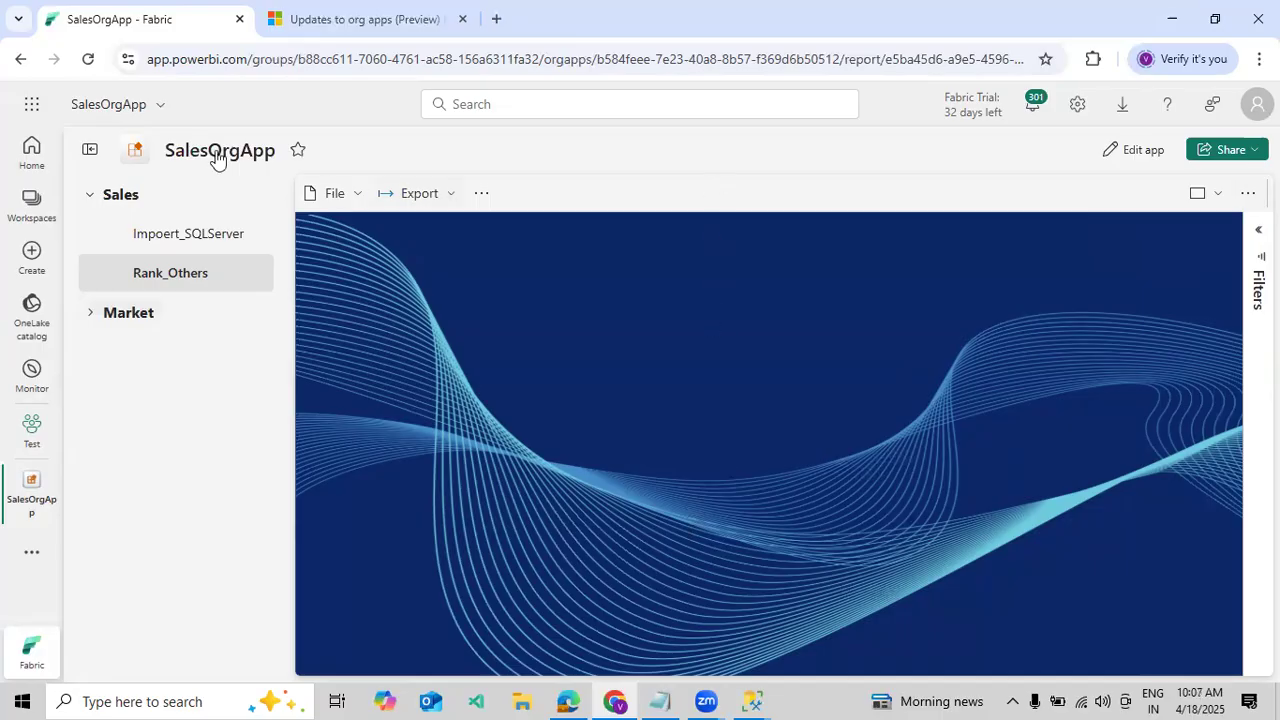
Expand the Market section in SalesOrgApp's navigation pane, keeping the pane open
{"action": "left_click", "coordinate": [89, 150]}
{"action": "left_click", "coordinate": [89, 150]}
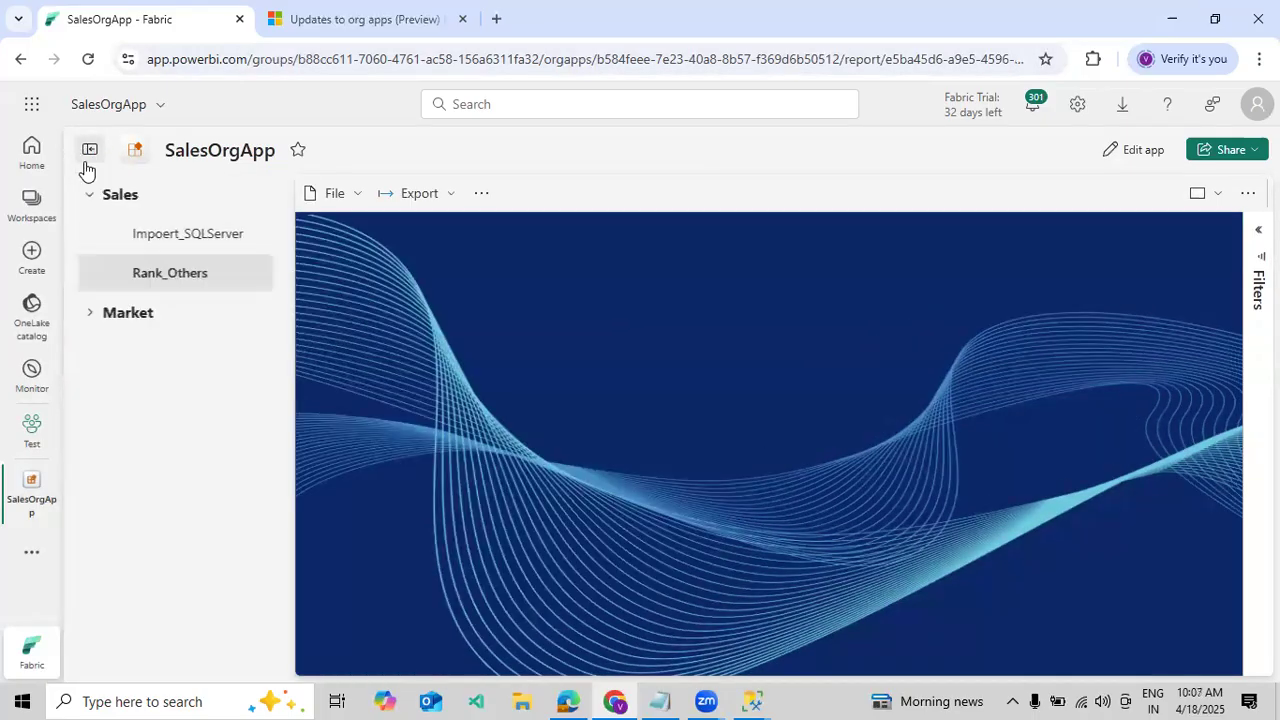
{"action": "left_click", "coordinate": [92, 312]}
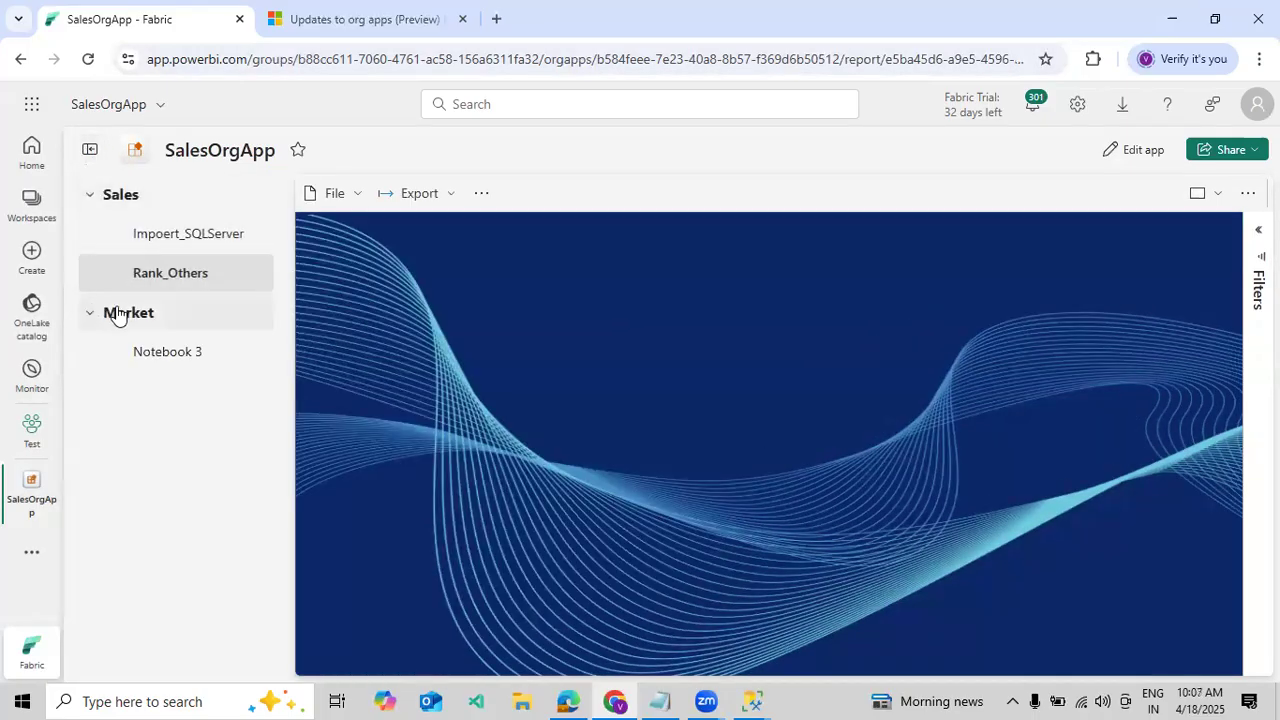
Check the additional options of the Rank_Others report and refresh the report
{"action": "left_click", "coordinate": [352, 196]}
{"action": "left_click", "coordinate": [479, 196]}
{"action": "left_click", "coordinate": [517, 364]}
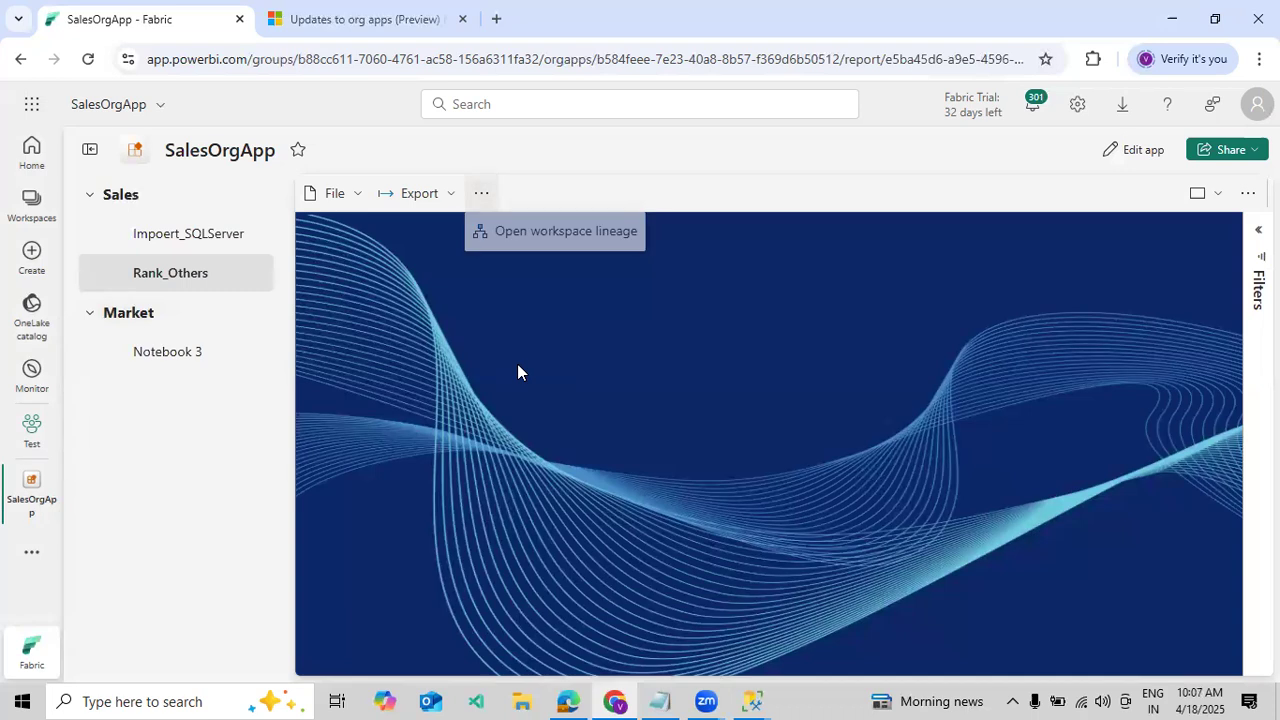
{"action": "left_click", "coordinate": [1247, 194]}
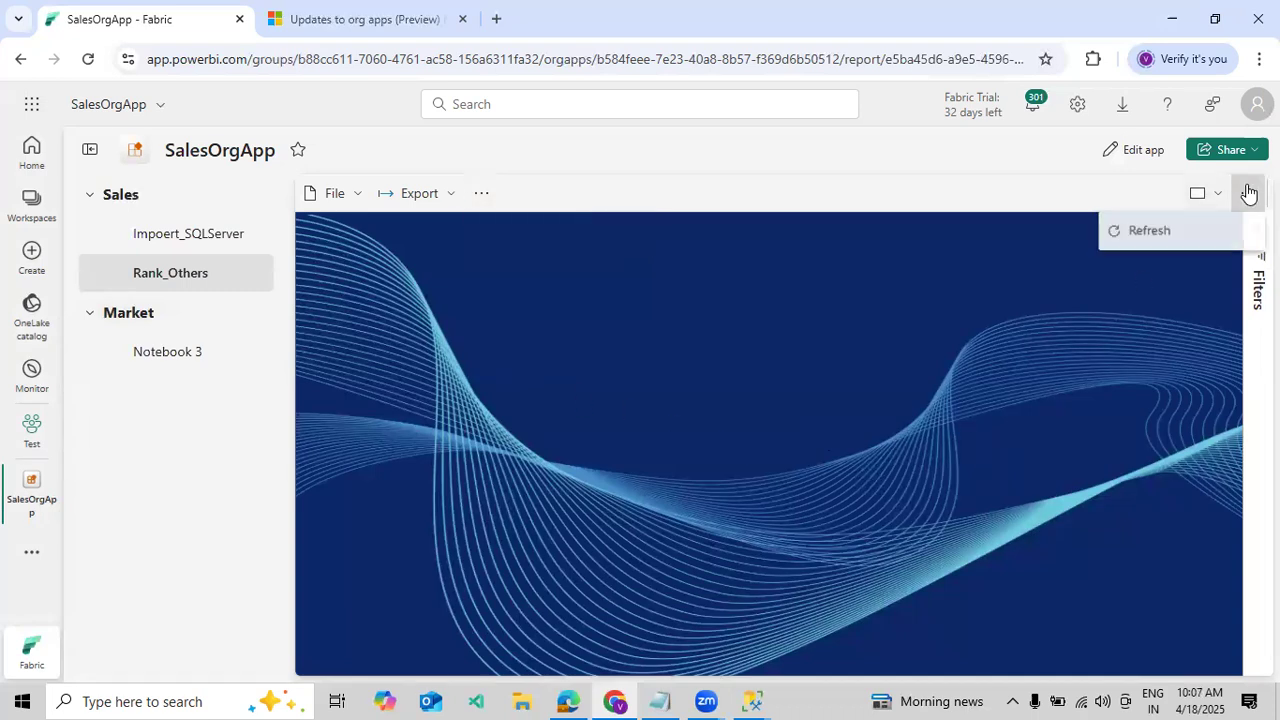
{"action": "left_click", "coordinate": [1157, 239]}
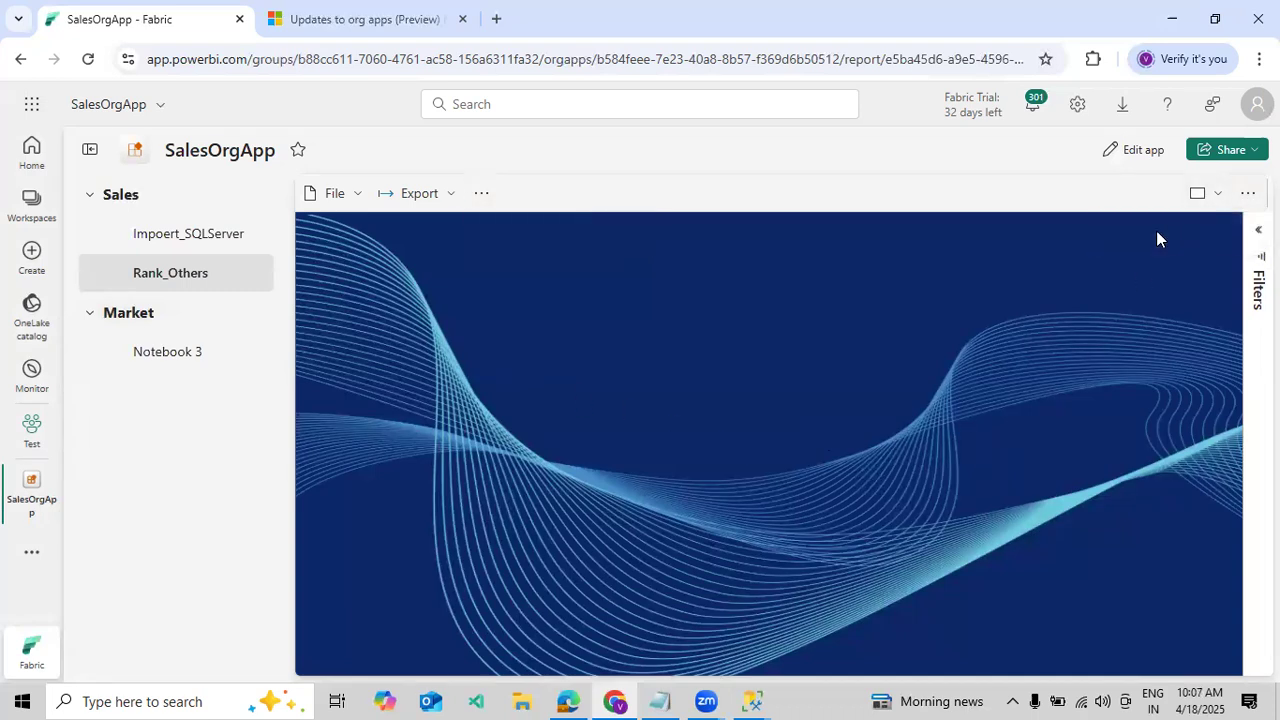
Reopen the app for editing and check which navigation layout is selected, leaving the customization without changes
{"action": "left_click", "coordinate": [1100, 152]}
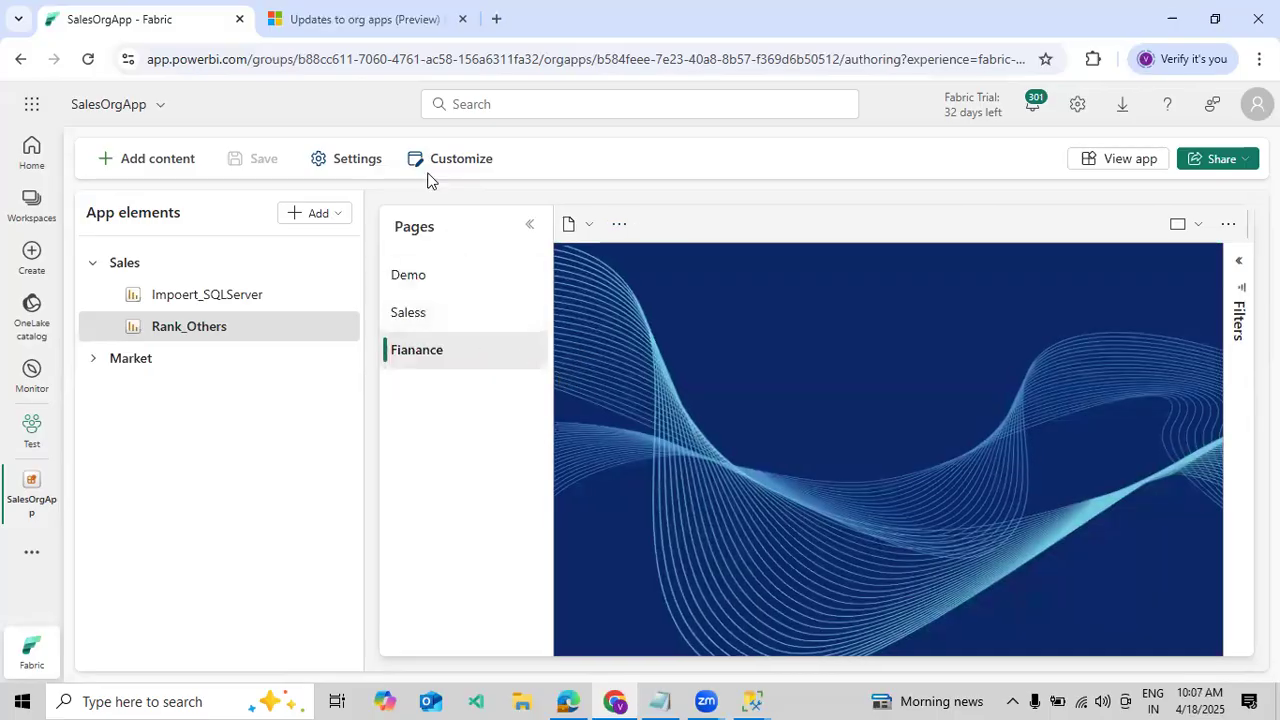
{"action": "left_click", "coordinate": [434, 161]}
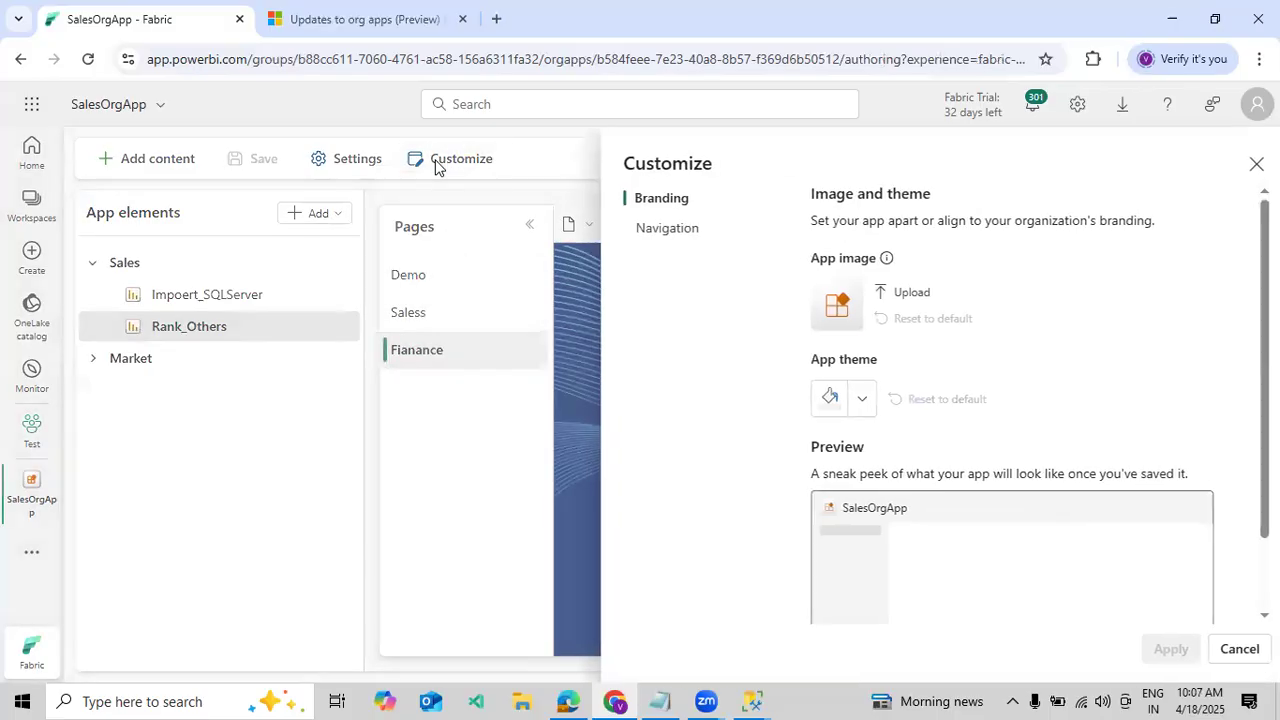
{"action": "left_click", "coordinate": [660, 229]}
{"action": "scroll", "coordinate": [1030, 490], "scroll_direction": "down", "scroll_amount": 1}
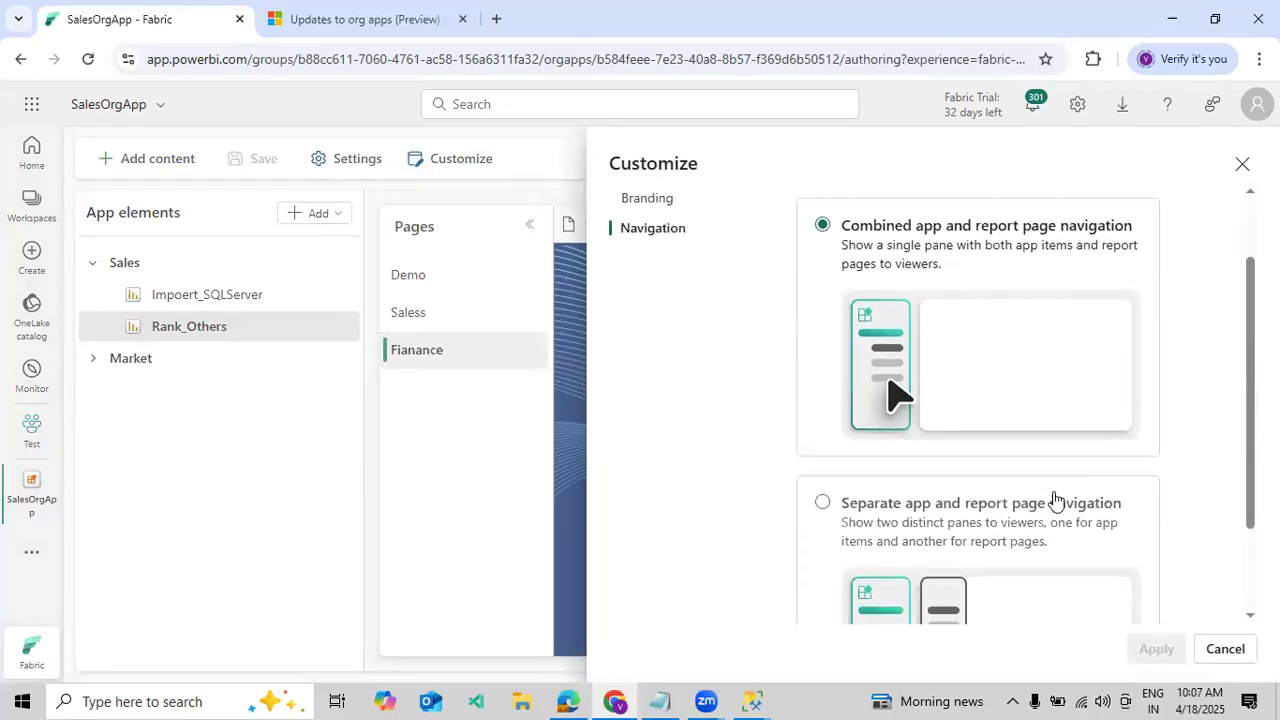
{"action": "scroll", "coordinate": [990, 420], "scroll_direction": "up", "scroll_amount": 2}
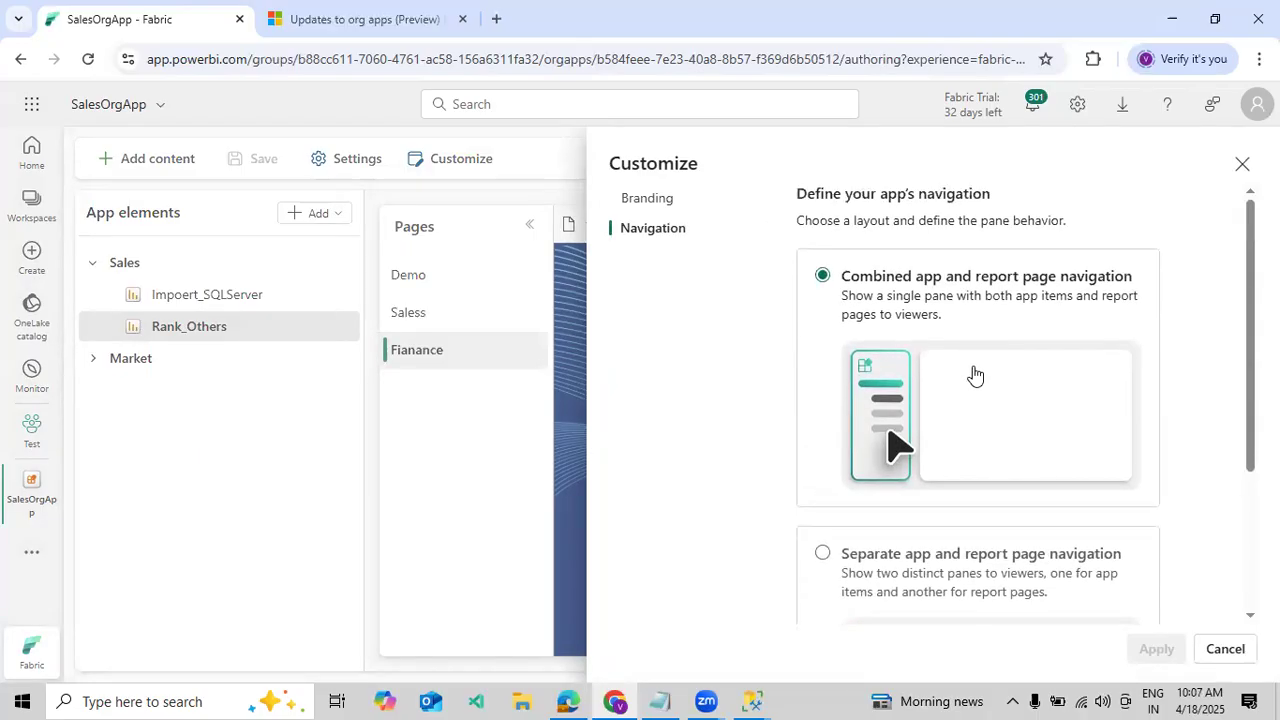
{"action": "left_click", "coordinate": [1225, 651]}
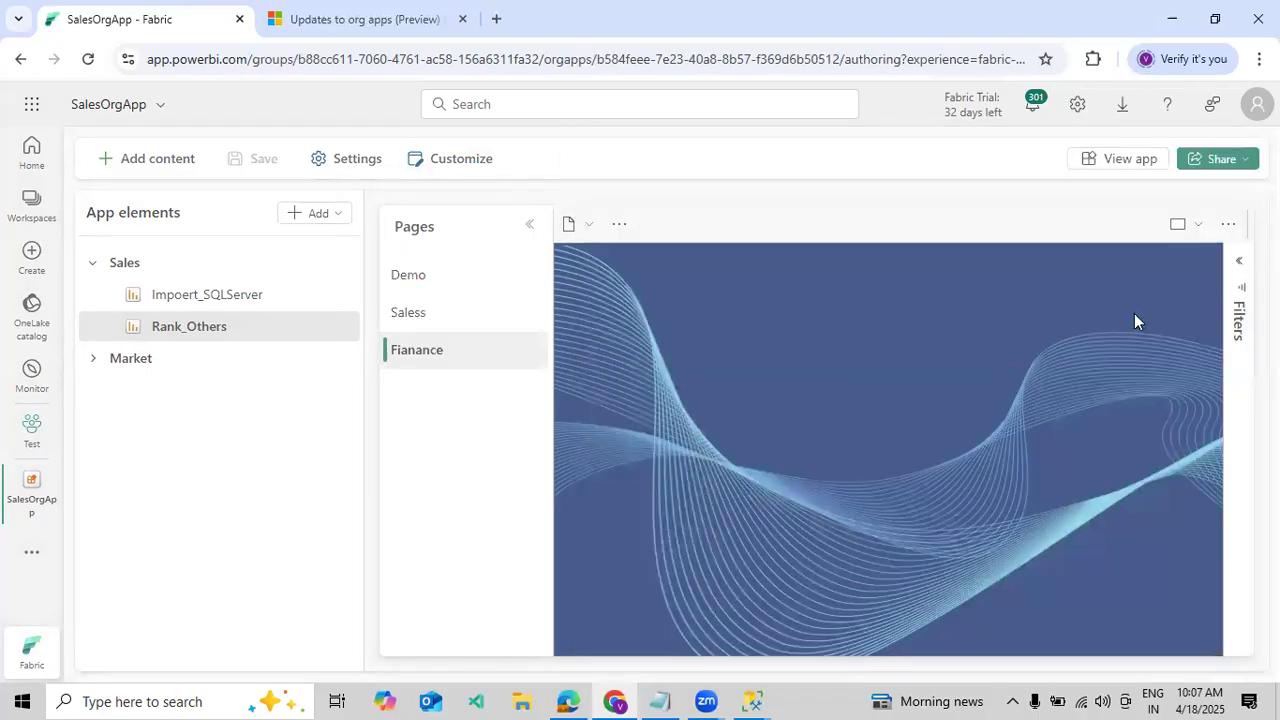
View the app as a viewer and open the Rank_Others report in the Sales section
{"action": "left_click", "coordinate": [1100, 158]}
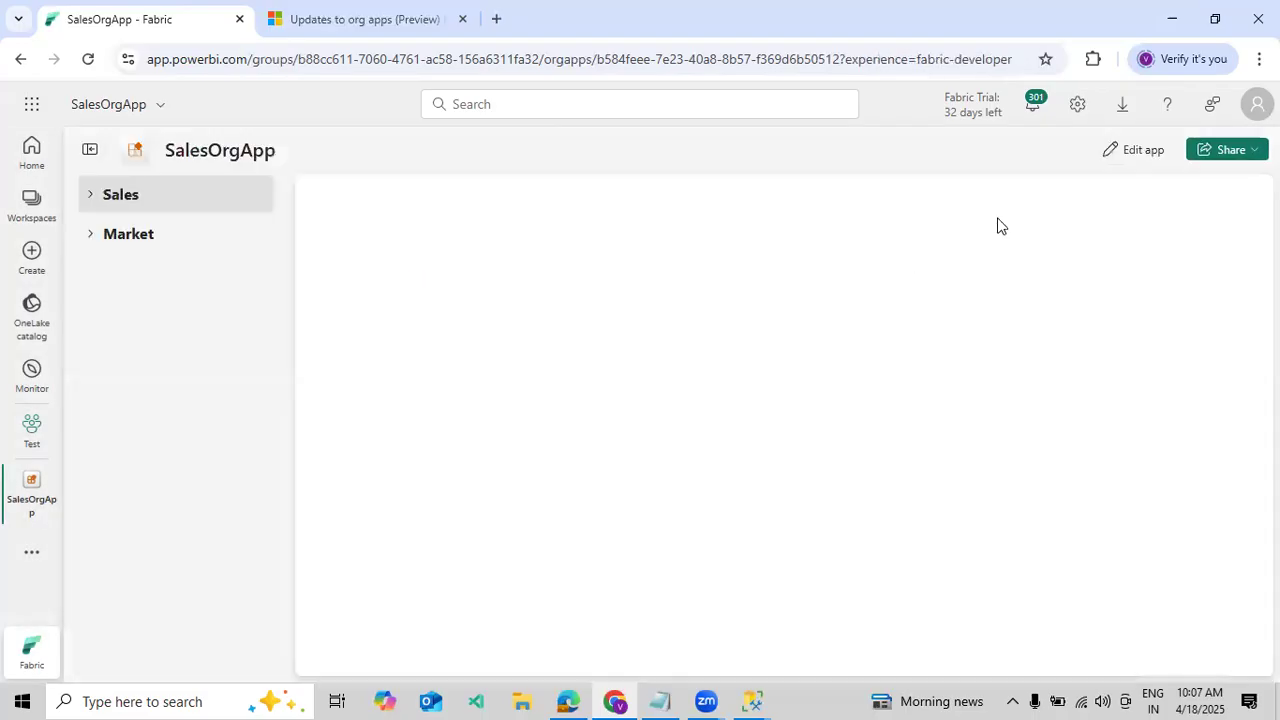
{"action": "left_click", "coordinate": [88, 196]}
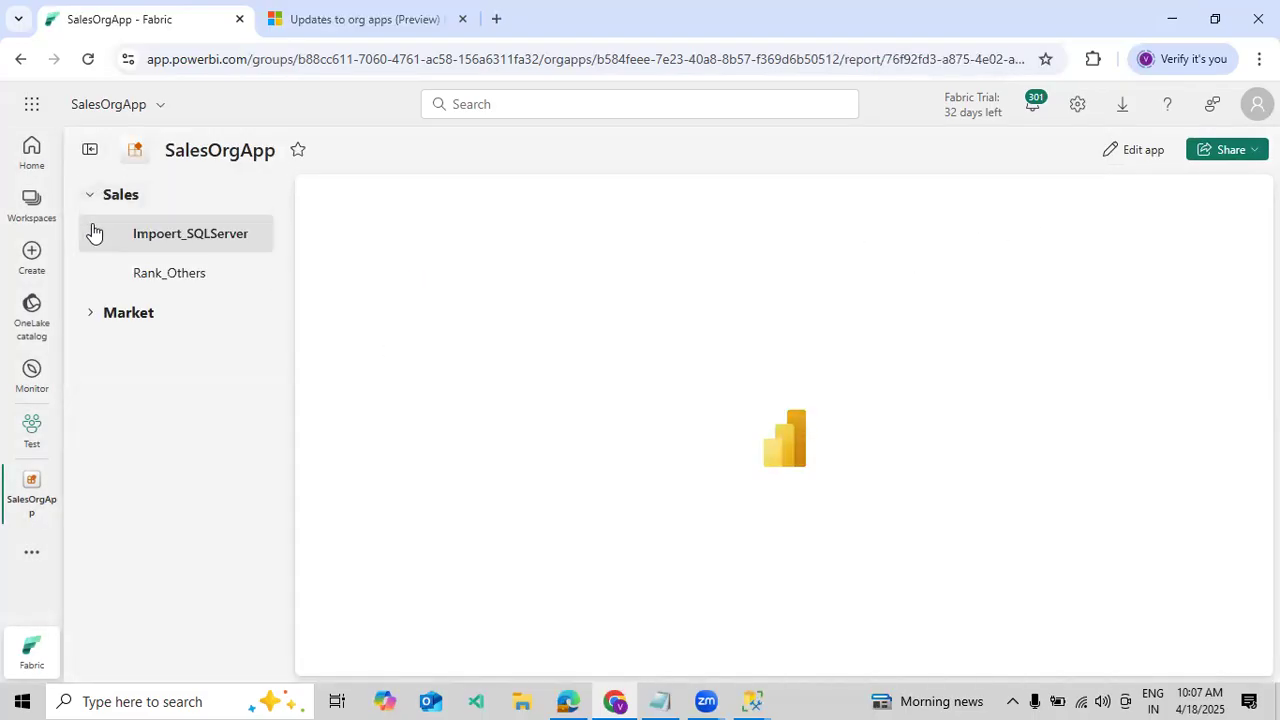
{"action": "left_click", "coordinate": [140, 276]}
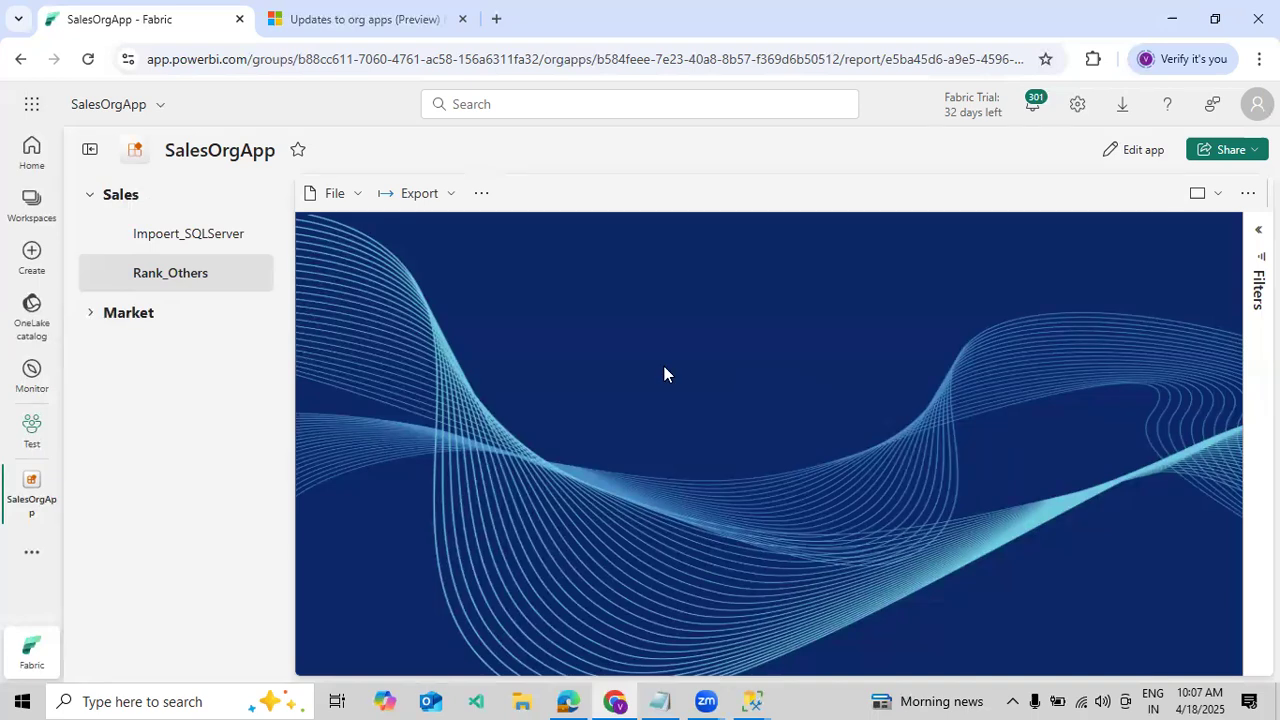
Inspect the view options and Filters pane of Rank_Others, and switch to Impoert_SQLServer and back
{"action": "left_click", "coordinate": [1217, 193]}
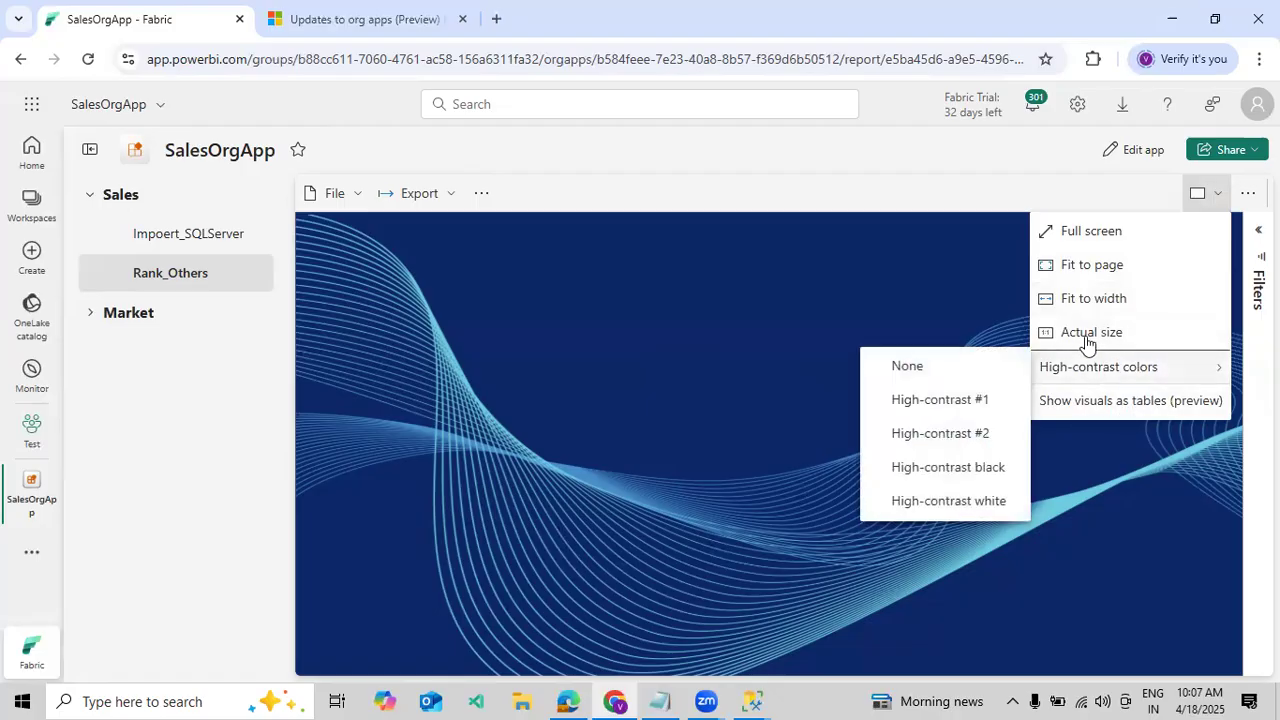
{"action": "left_click", "coordinate": [1258, 229]}
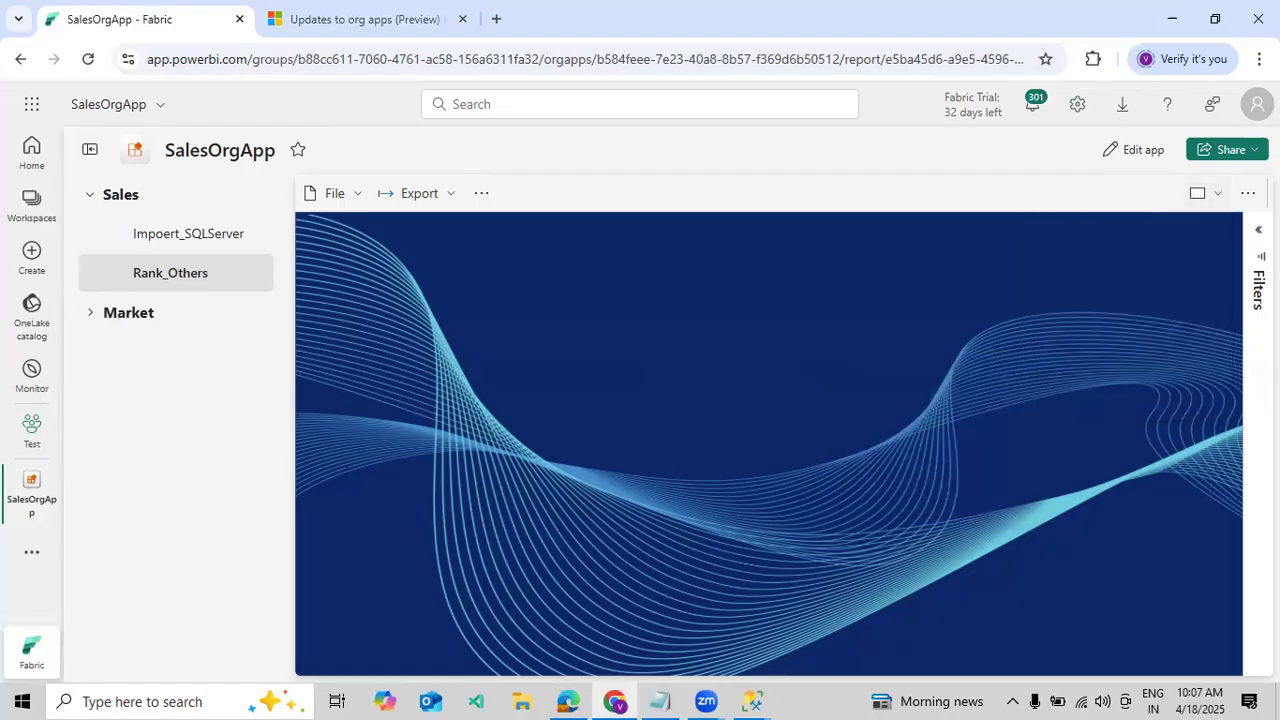
{"action": "left_click", "coordinate": [1258, 229]}
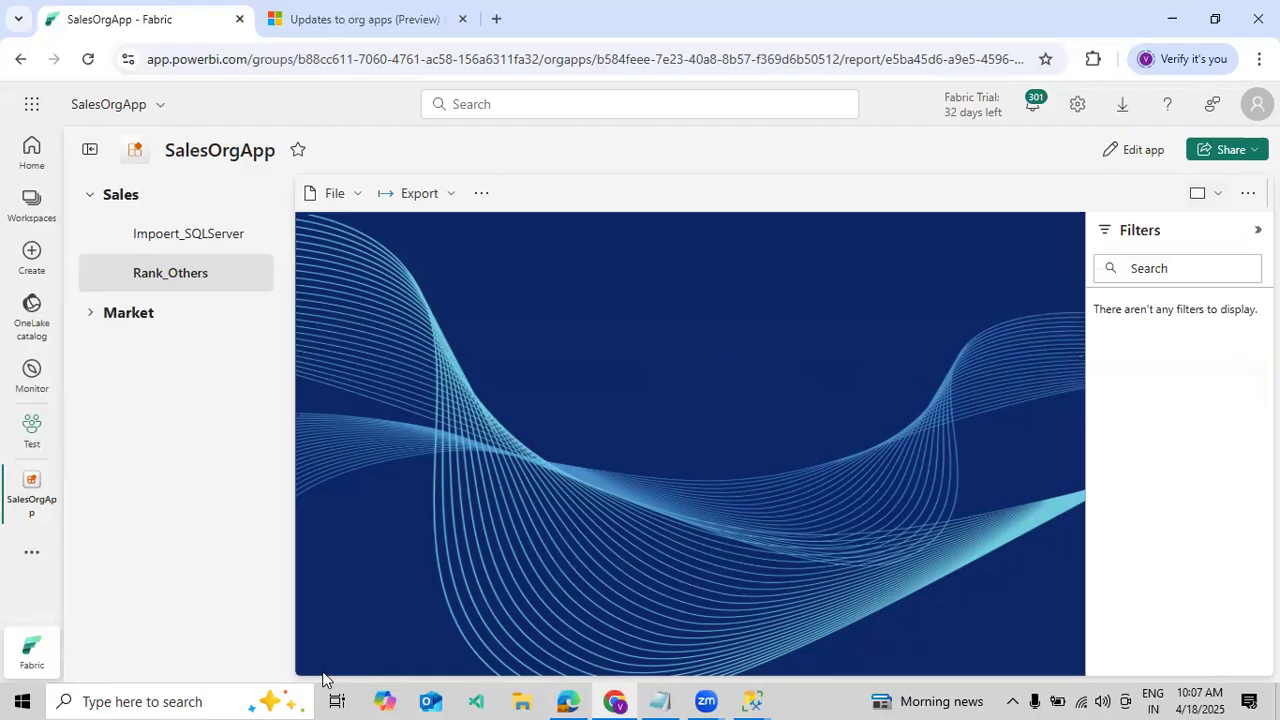
{"action": "left_click", "coordinate": [156, 236]}
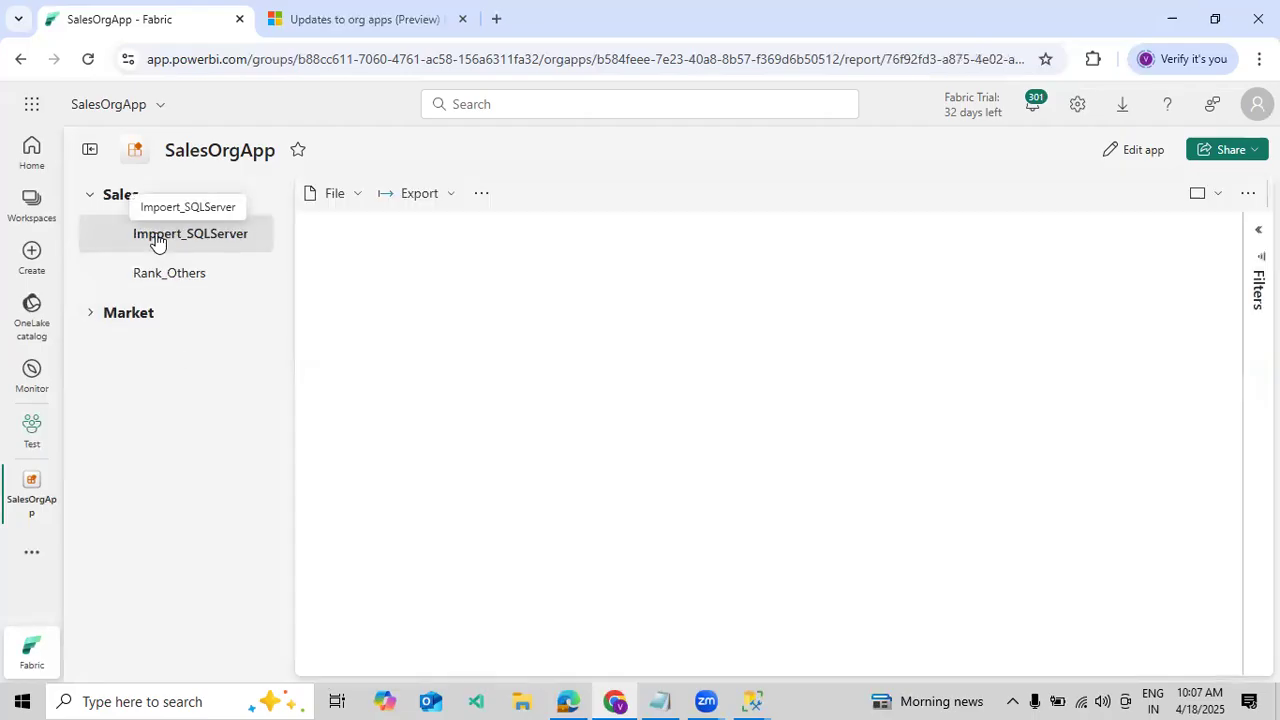
{"action": "left_click", "coordinate": [163, 280]}
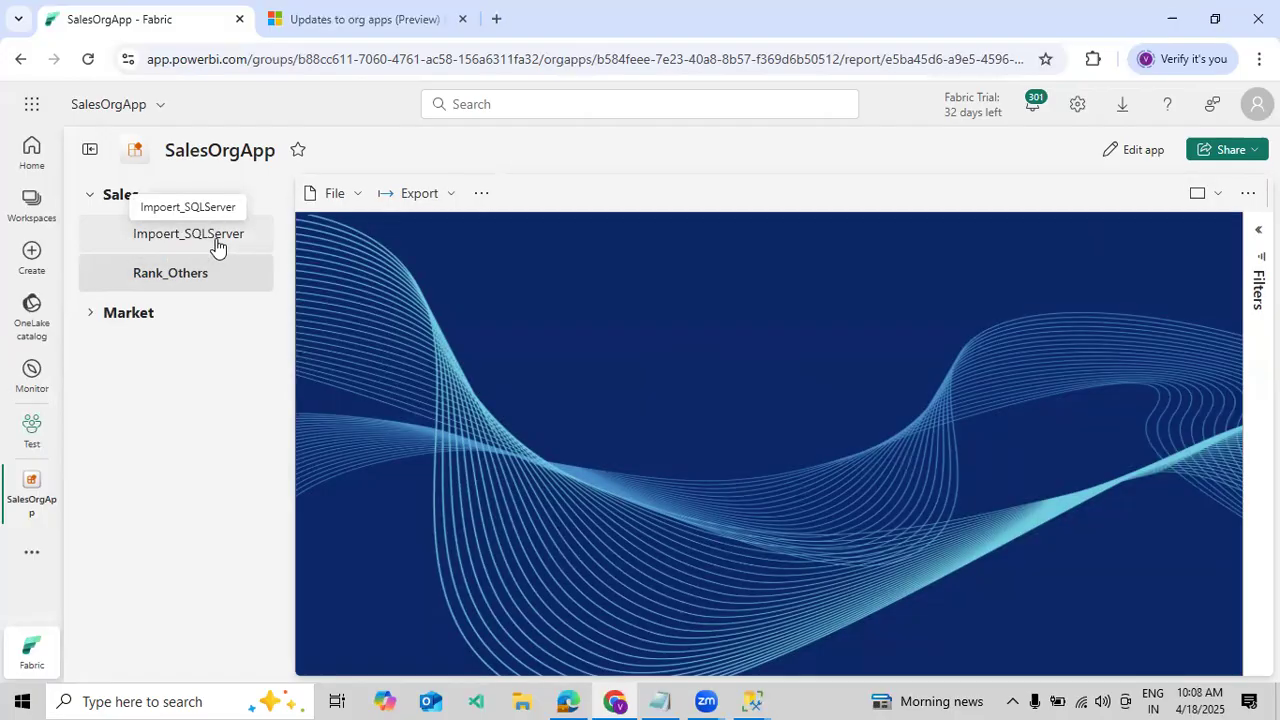
Reload the app in the browser and expand Rank_Others in the Sales section to list its report pages
{"action": "left_click", "coordinate": [89, 60]}
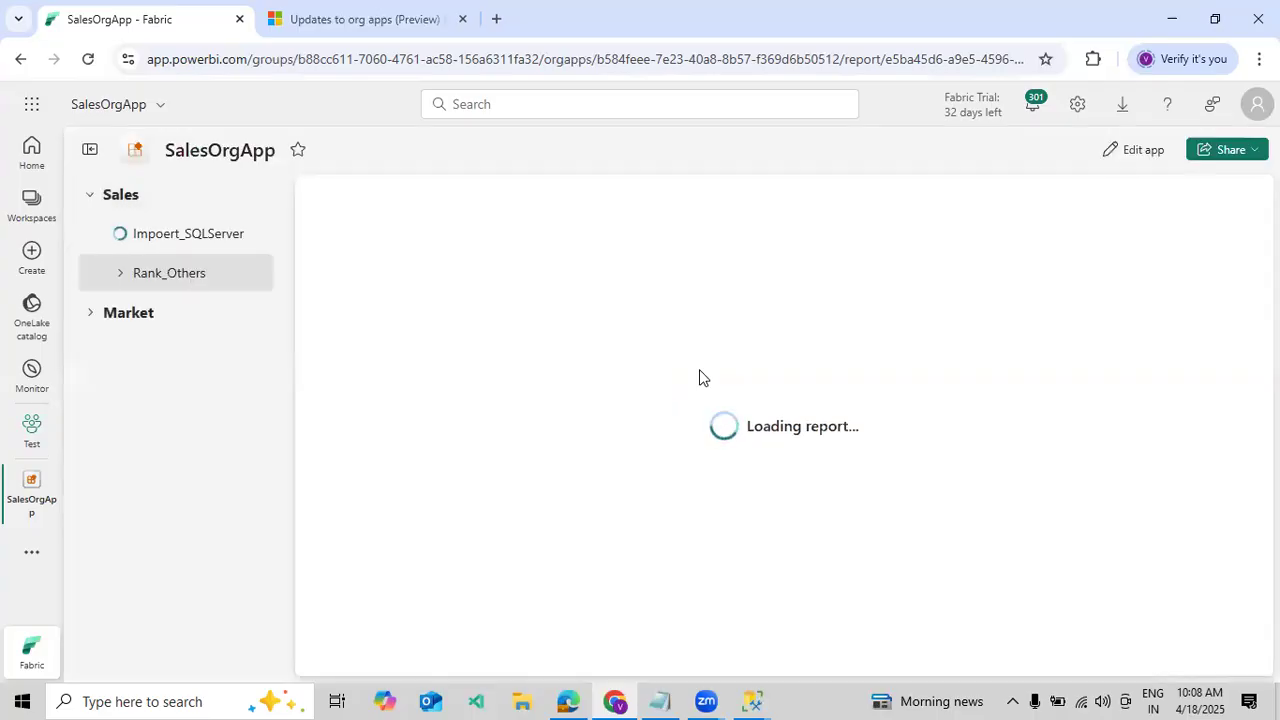
{"action": "left_click", "coordinate": [130, 279]}
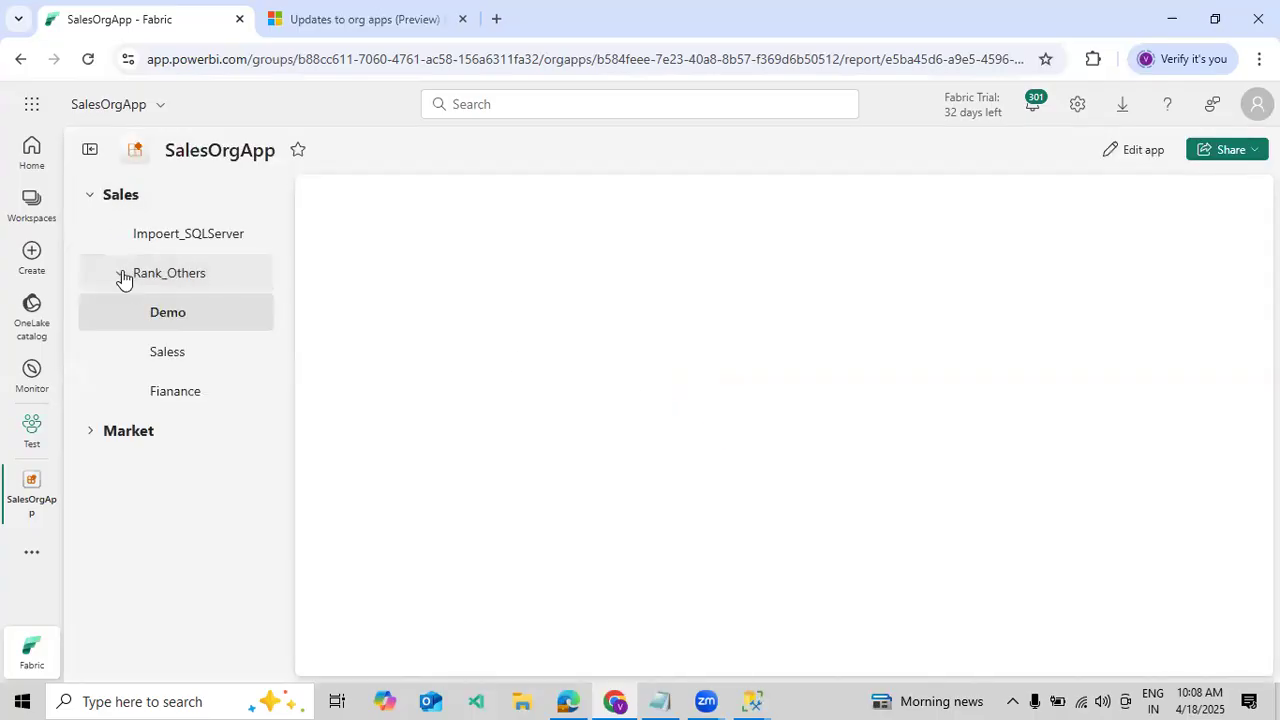
{"action": "left_click", "coordinate": [123, 277]}
{"action": "left_click", "coordinate": [123, 277]}
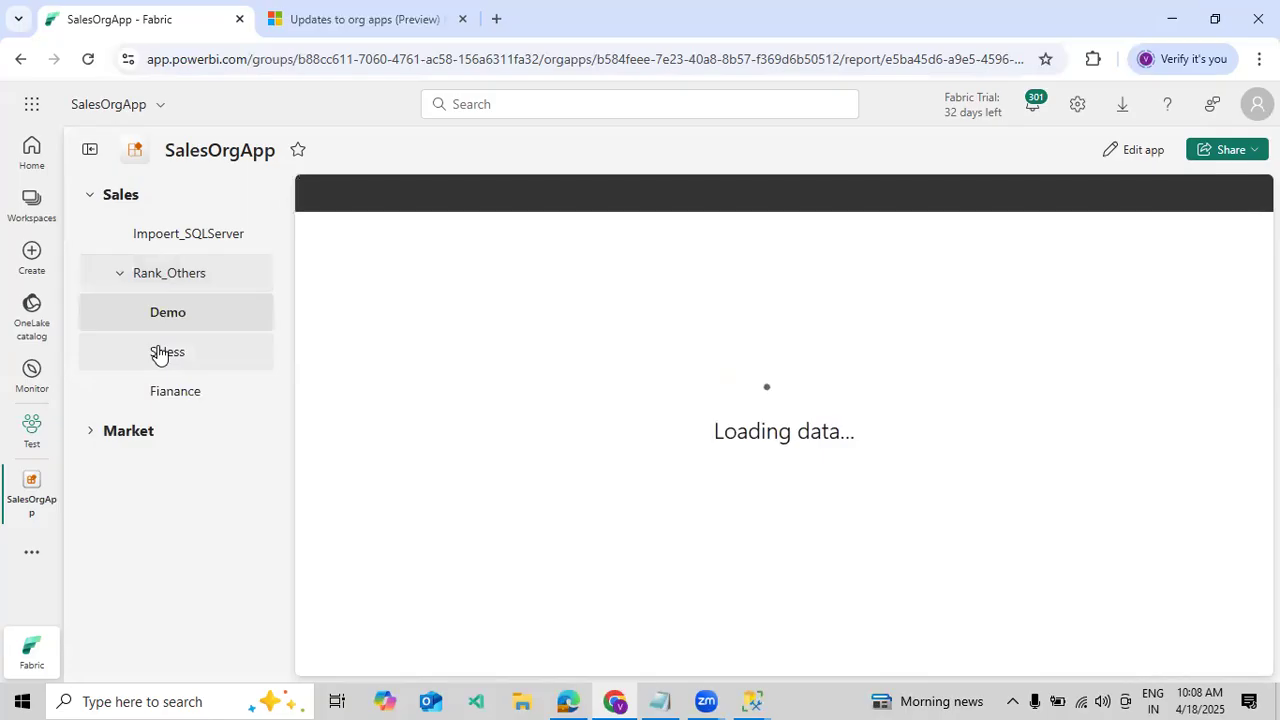
Browse the Saless, Demo and Fianance pages of Rank_Others from the combined navigation pane
{"action": "left_click", "coordinate": [160, 360]}
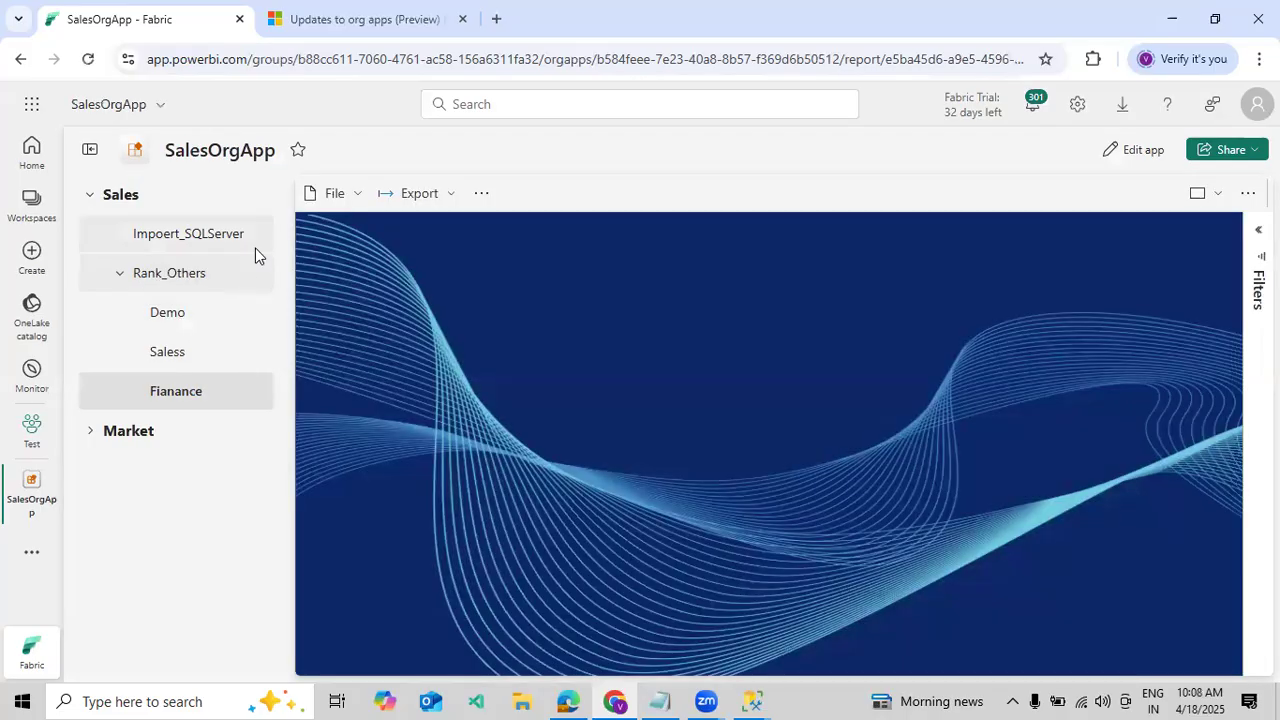
{"action": "left_click", "coordinate": [212, 320]}
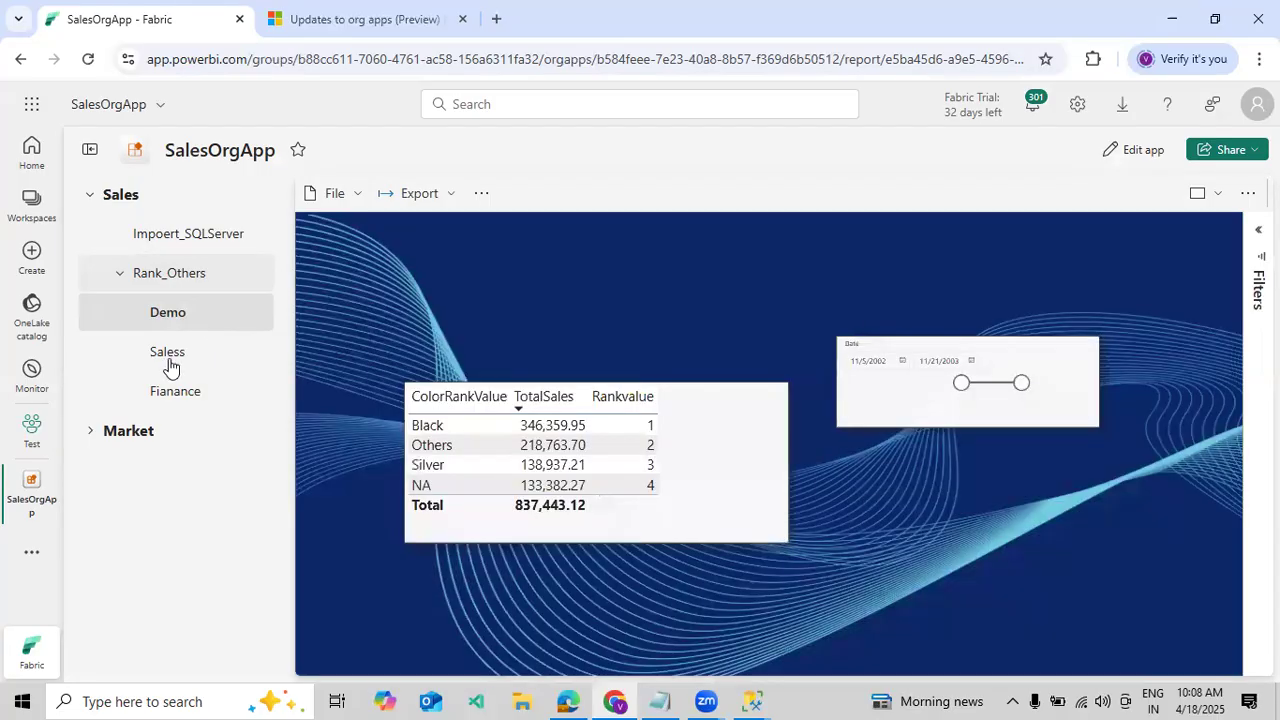
{"action": "left_click", "coordinate": [181, 397]}
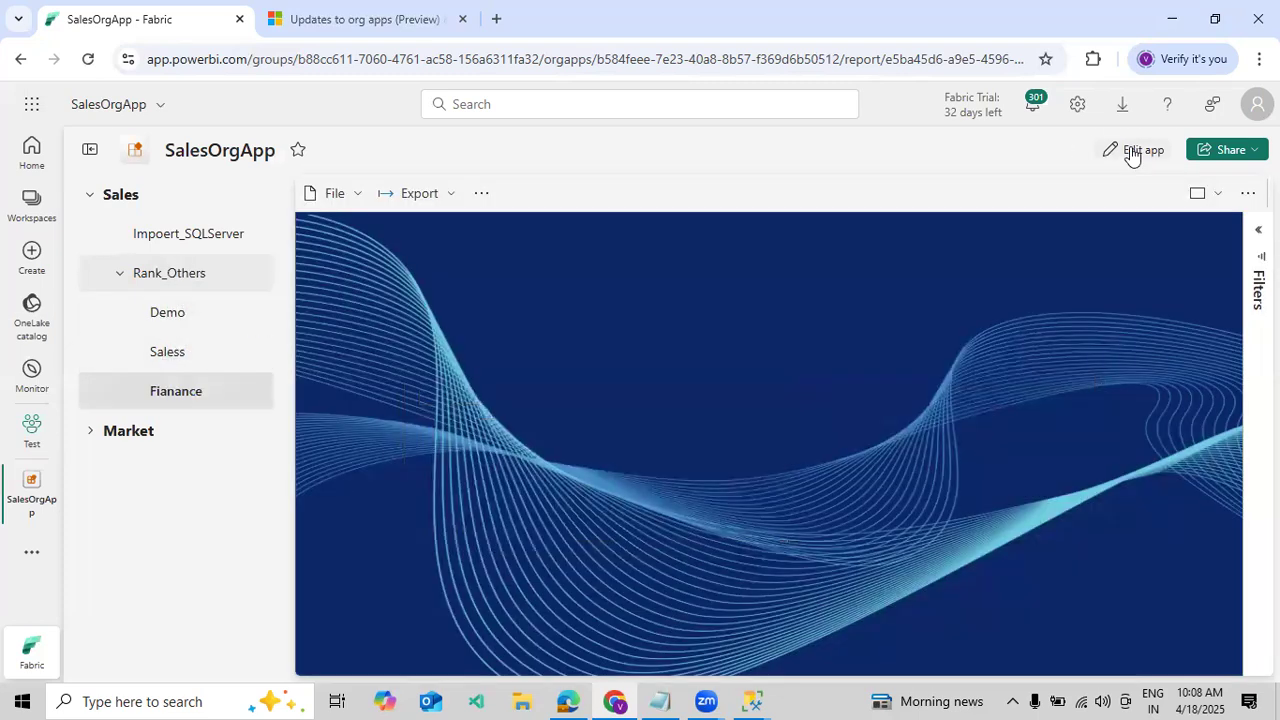
Return to editing the app, review its navigation layouts and advanced navigation settings, and close the customization without changes
{"action": "left_click", "coordinate": [1135, 150]}
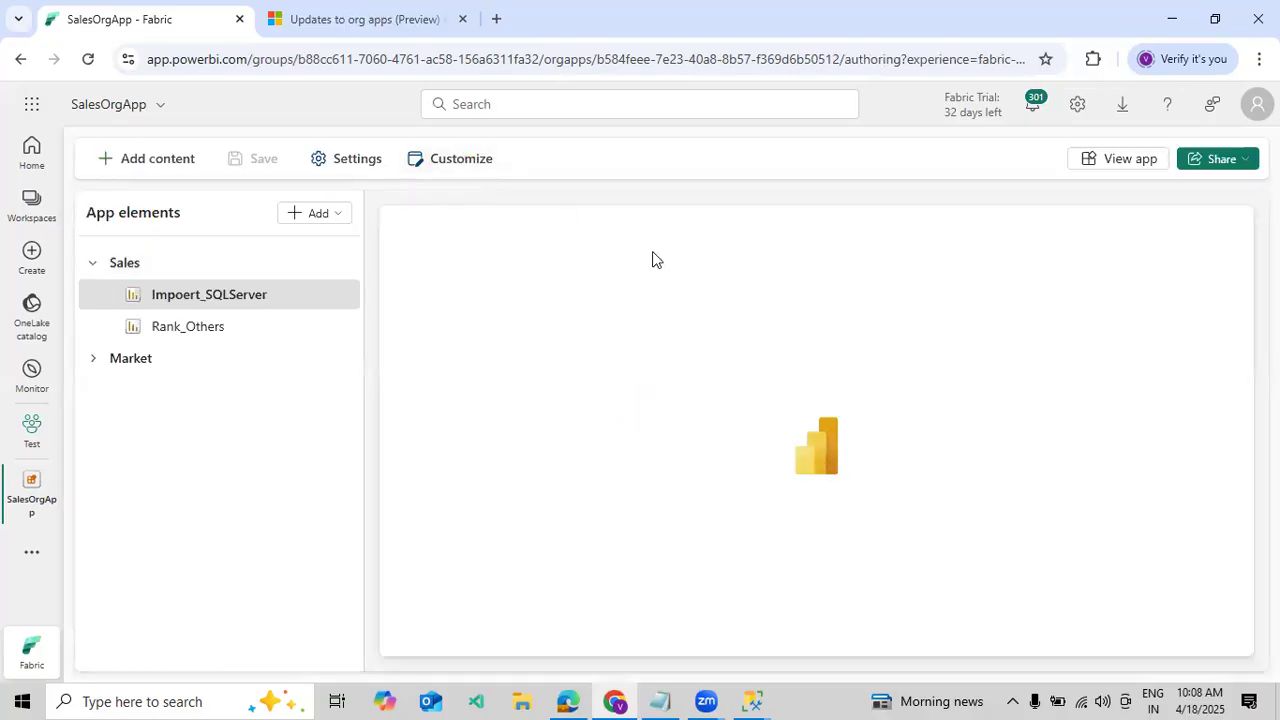
{"action": "left_click", "coordinate": [464, 158]}
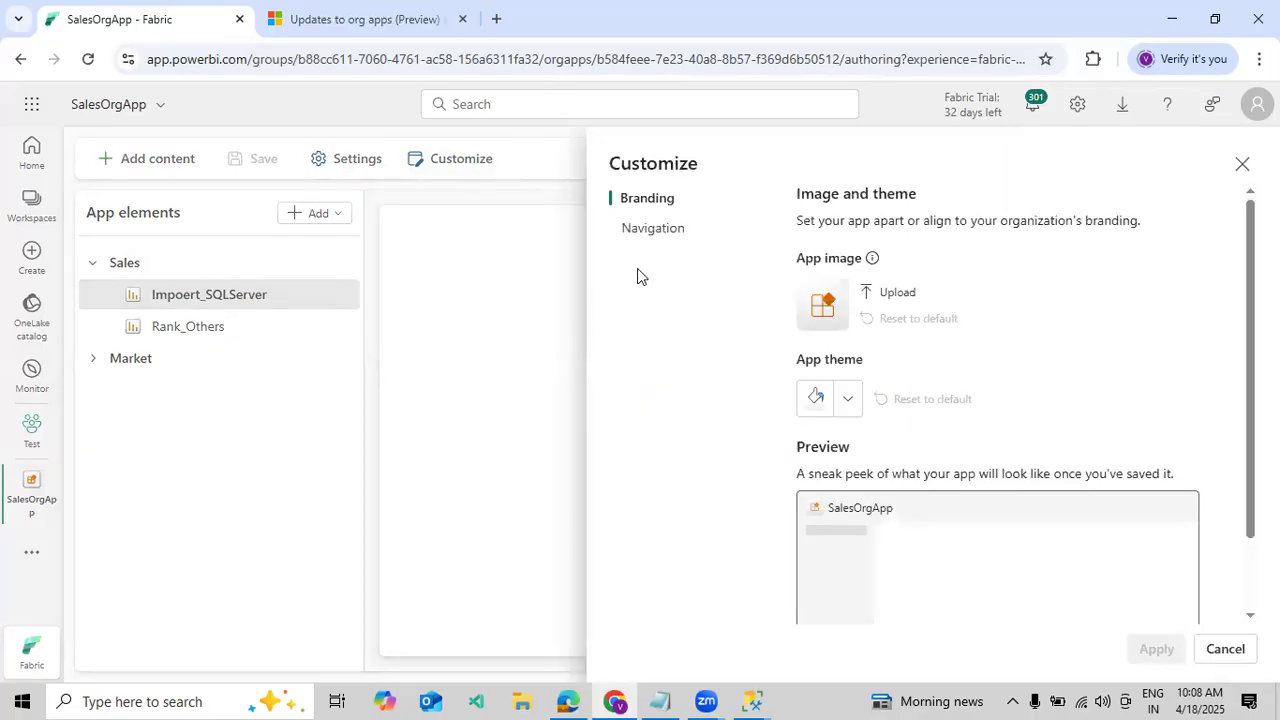
{"action": "left_click", "coordinate": [641, 227]}
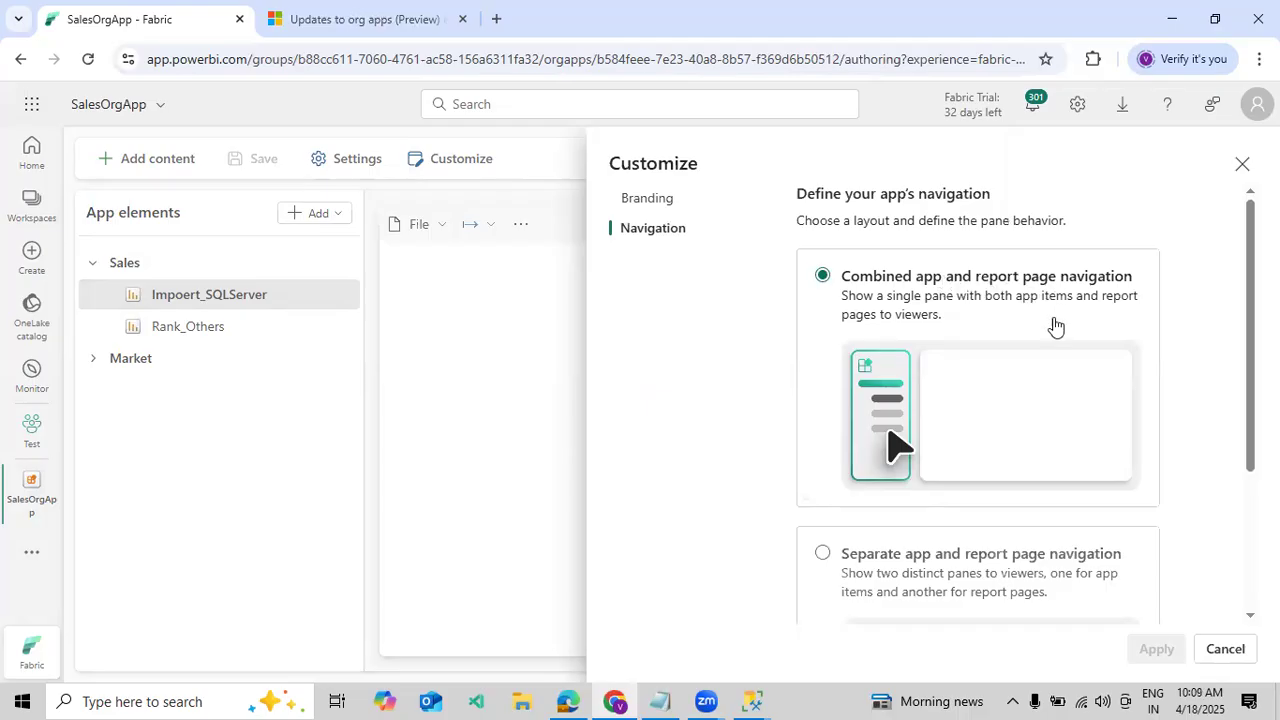
{"action": "scroll", "coordinate": [1046, 366], "scroll_direction": "down", "scroll_amount": 2}
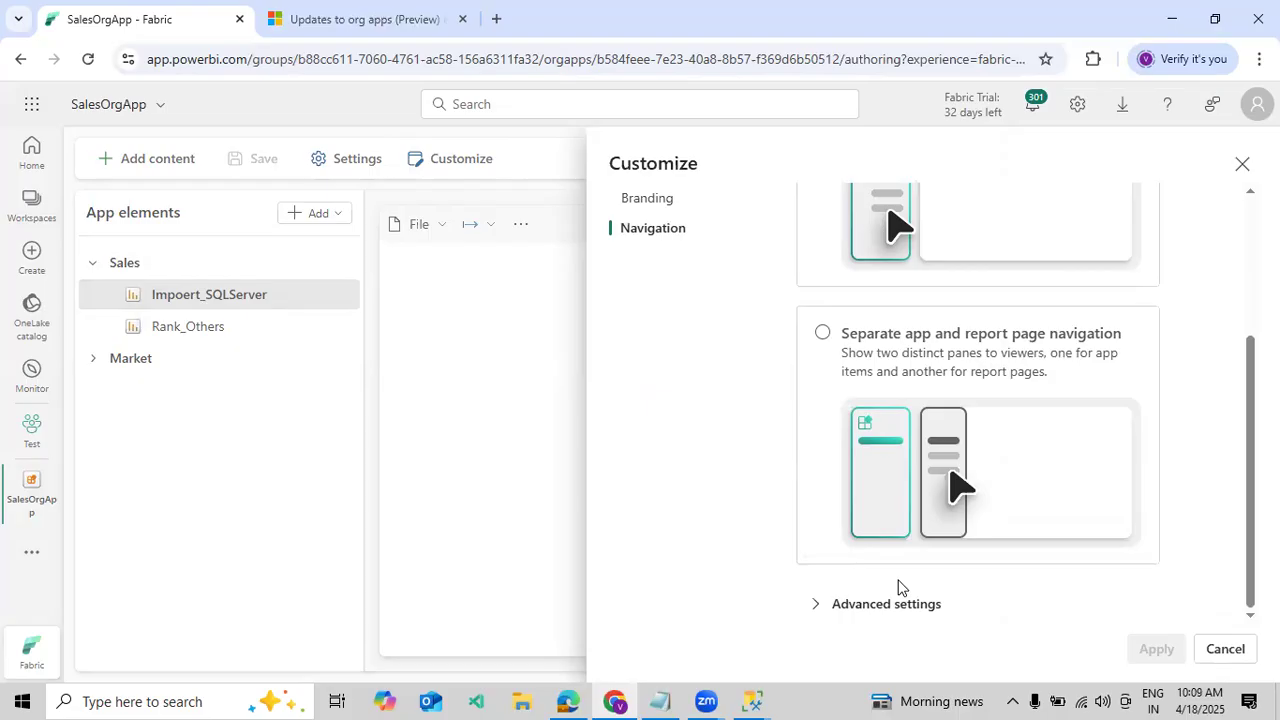
{"action": "left_click", "coordinate": [882, 606]}
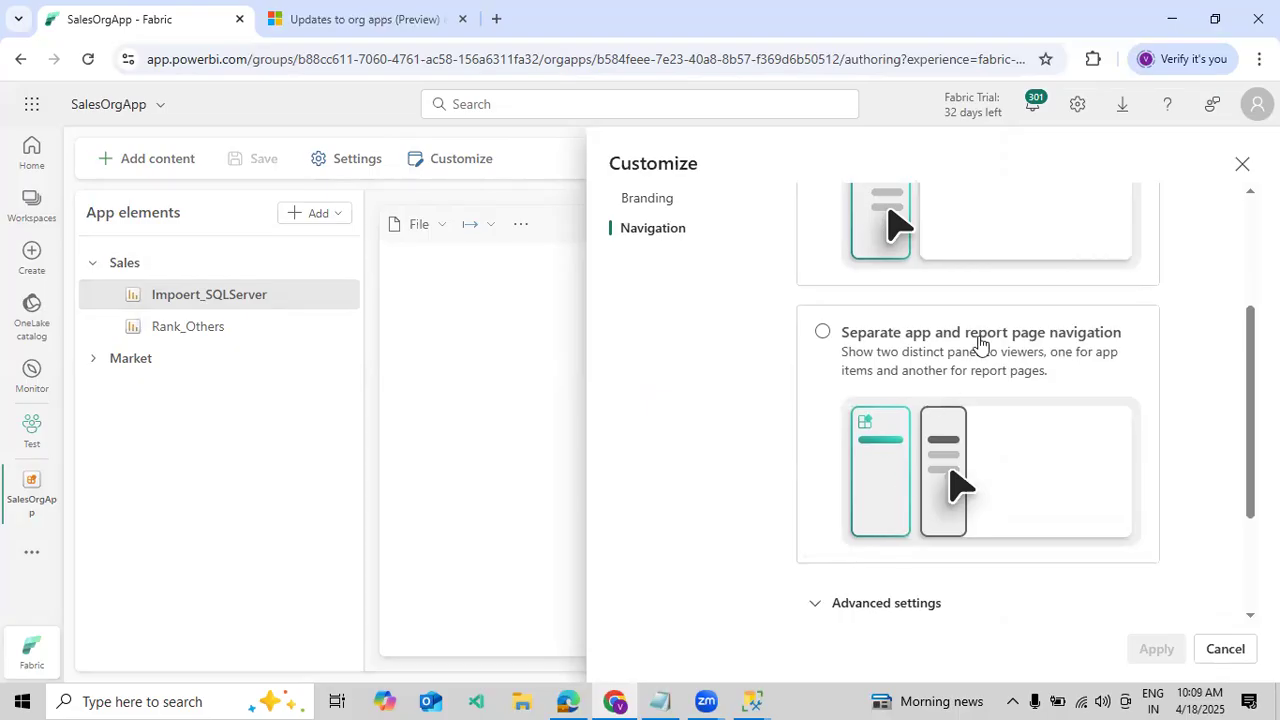
{"action": "scroll", "coordinate": [990, 300], "scroll_direction": "down", "scroll_amount": 2}
{"action": "scroll", "coordinate": [997, 297], "scroll_direction": "up", "scroll_amount": 4}
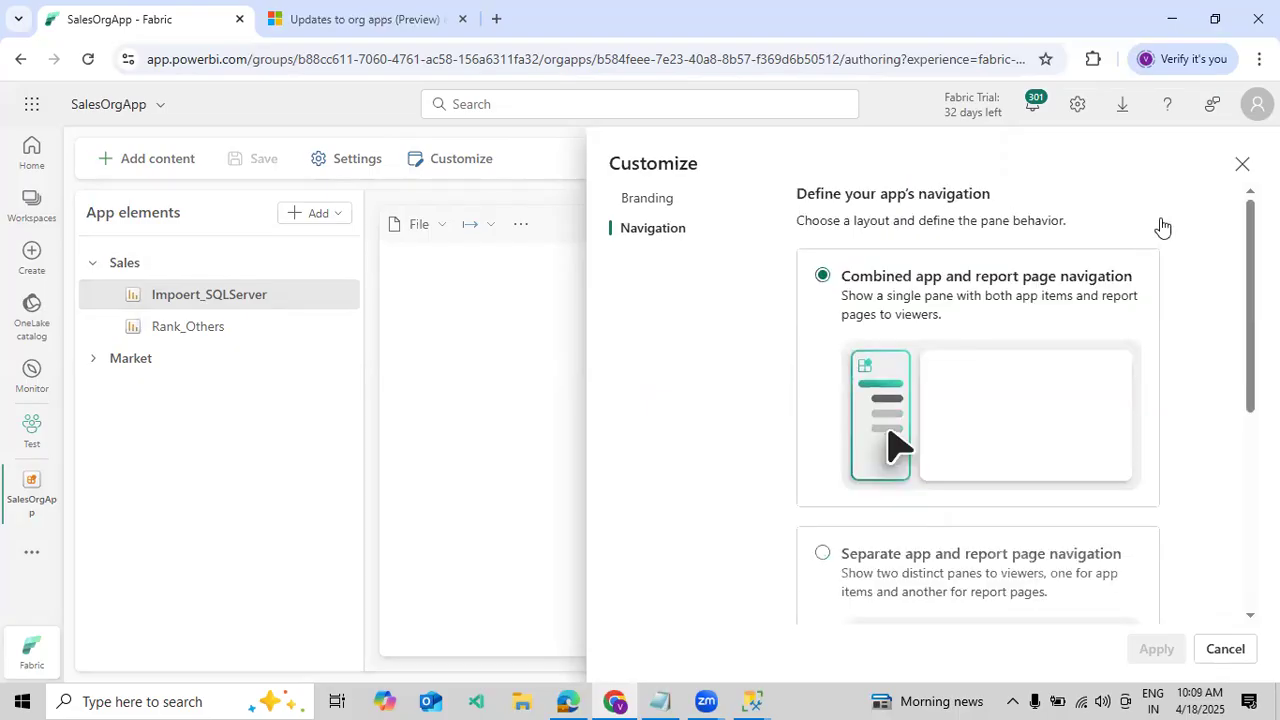
{"action": "left_click", "coordinate": [1241, 166]}
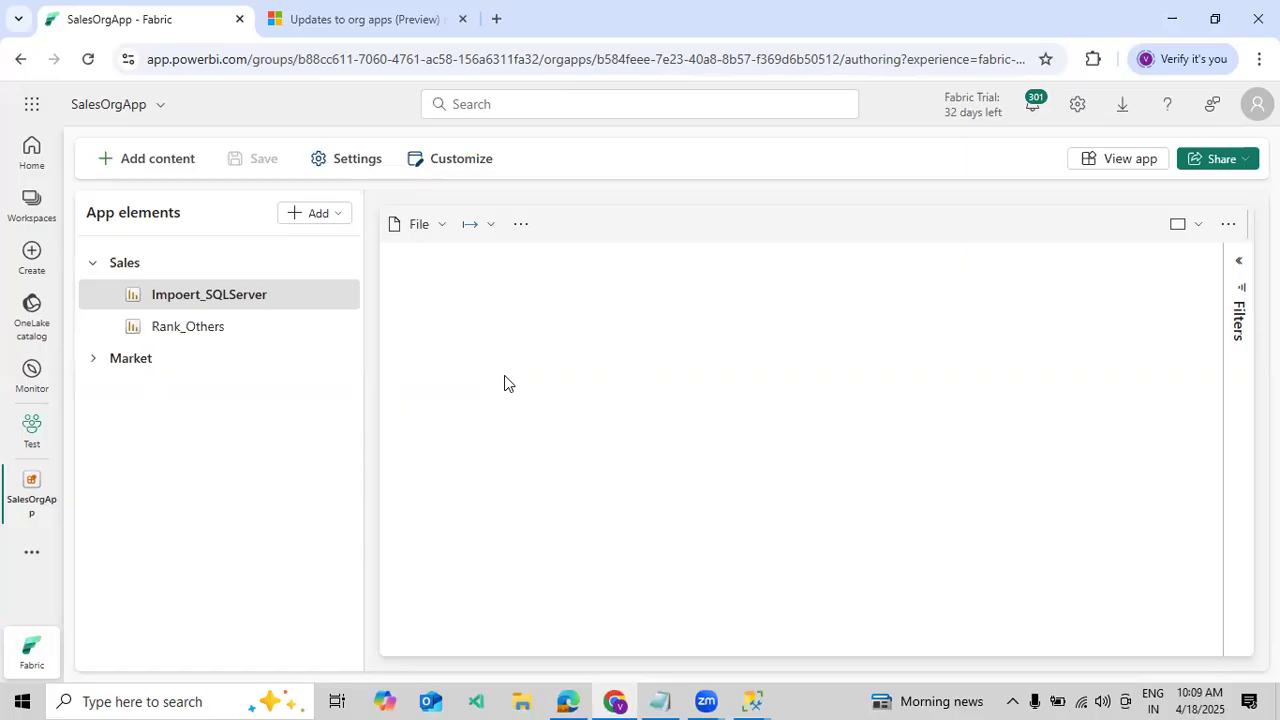
Switch to the Power BI blog post on org app updates and review its What's next list, highlighting the Pro workspaces item
{"action": "left_click", "coordinate": [320, 20]}
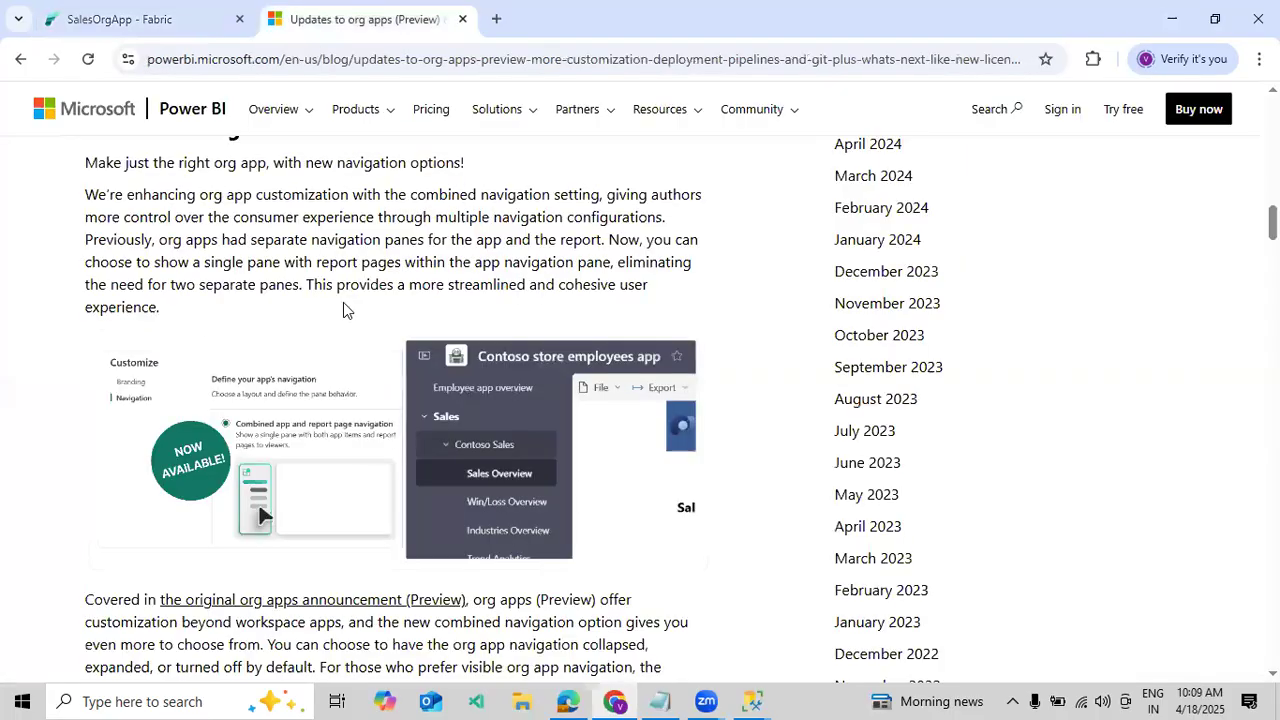
{"action": "scroll", "coordinate": [338, 384], "scroll_direction": "down", "scroll_amount": 1}
{"action": "scroll", "coordinate": [346, 377], "scroll_direction": "down", "scroll_amount": 8}
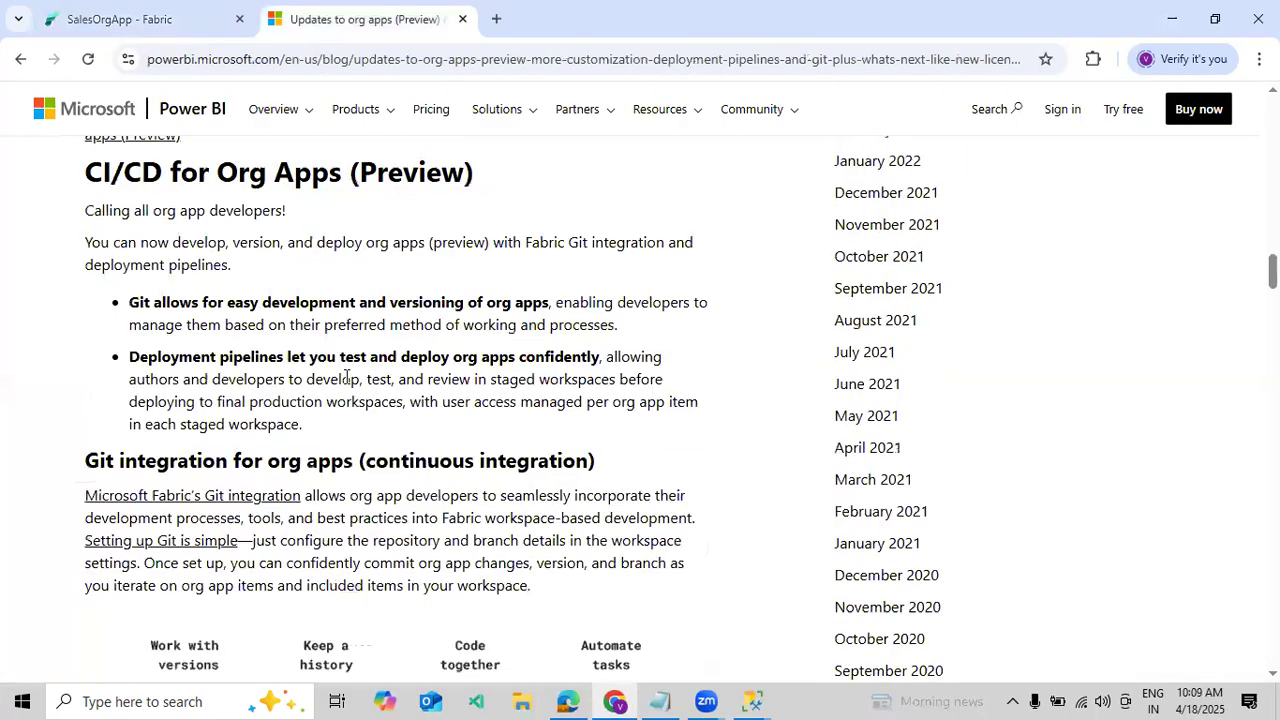
{"action": "scroll", "coordinate": [346, 377], "scroll_direction": "up", "scroll_amount": 11}
{"action": "scroll", "coordinate": [219, 433], "scroll_direction": "up", "scroll_amount": 3}
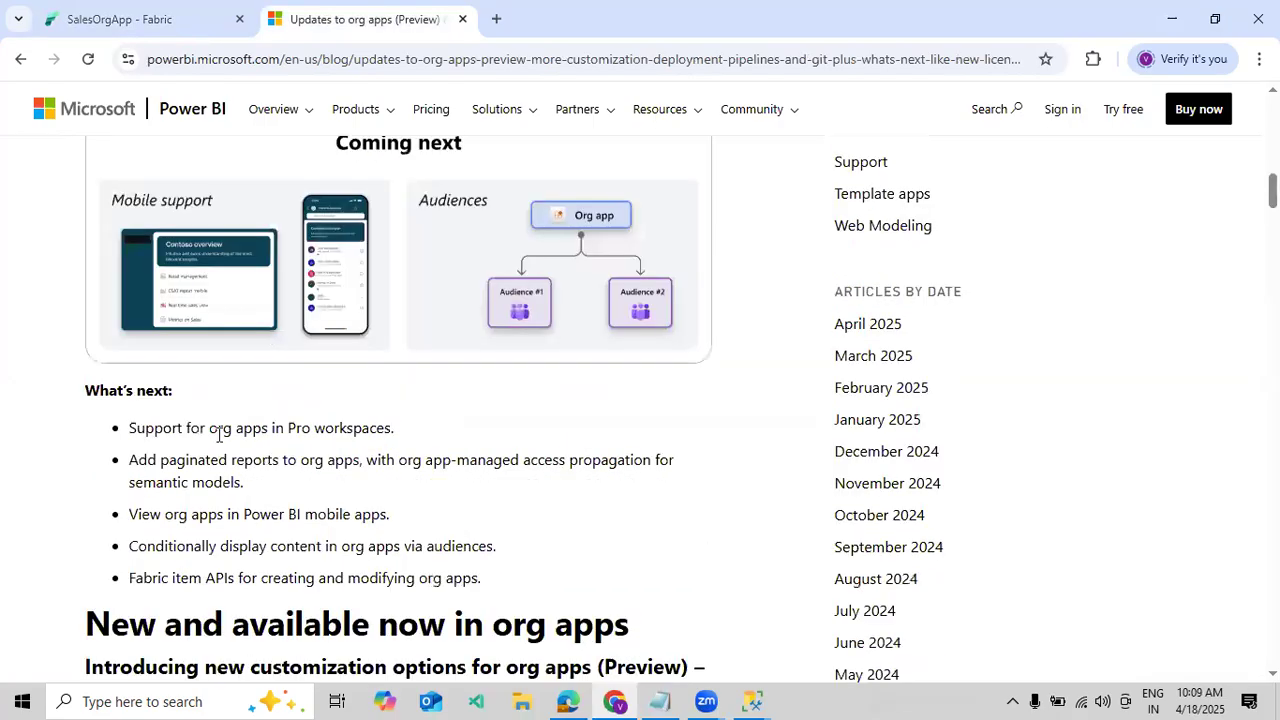
{"action": "left_click_drag", "start_coordinate": [218, 428], "coordinate": [380, 428]}
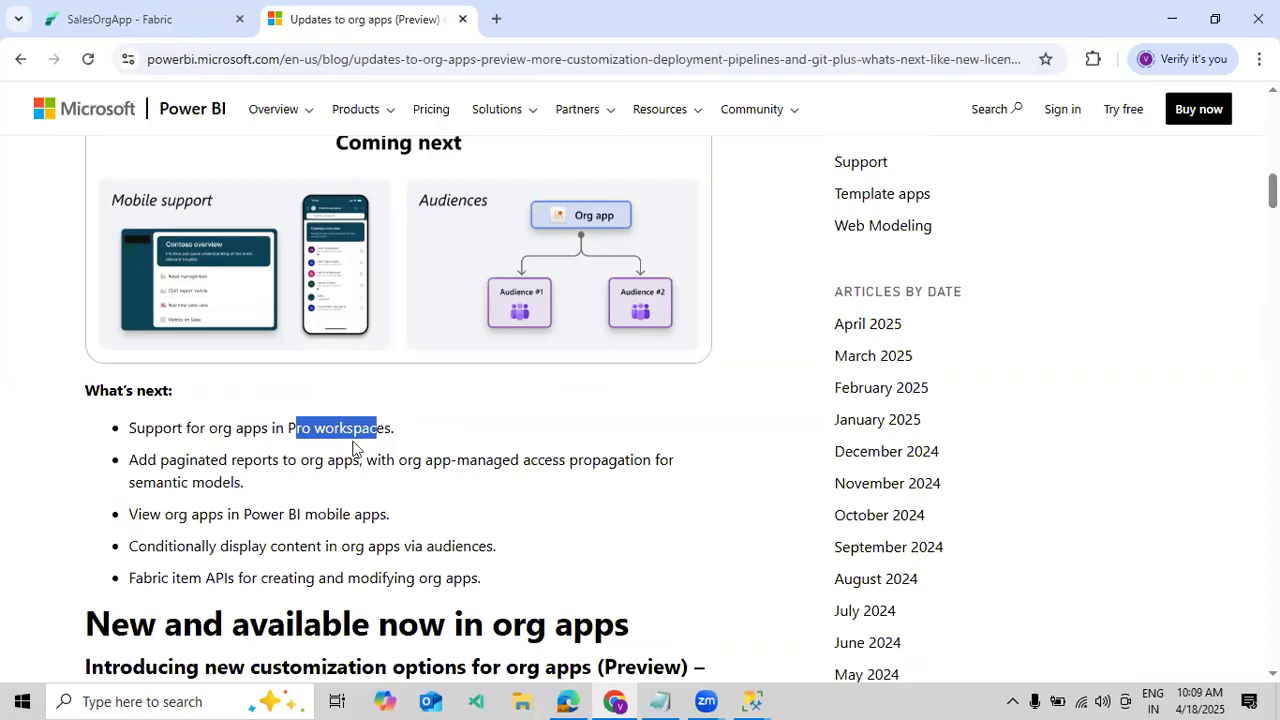
{"action": "left_click_drag", "start_coordinate": [236, 428], "coordinate": [172, 428]}
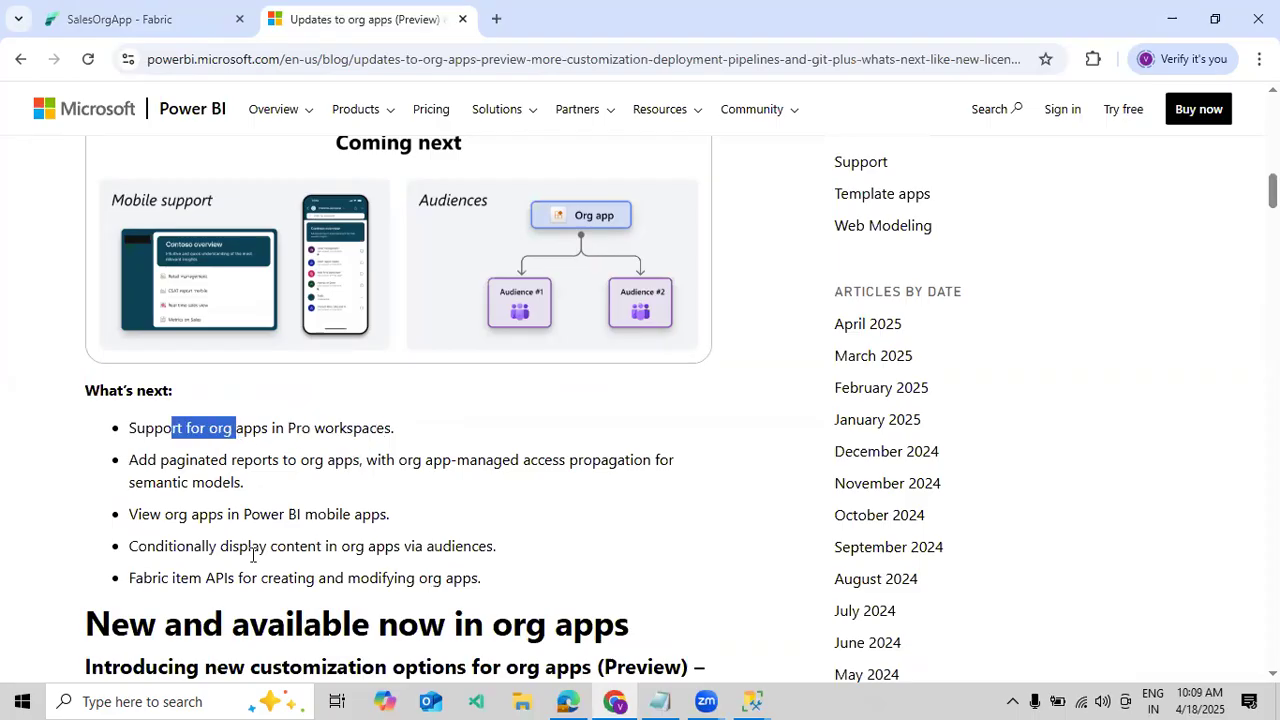
Read the blog post's CI/CD for Org Apps (Preview) section, including Git integration for org apps
{"action": "scroll", "coordinate": [348, 506], "scroll_direction": "down", "scroll_amount": 3}
{"action": "scroll", "coordinate": [352, 510], "scroll_direction": "down", "scroll_amount": 10}
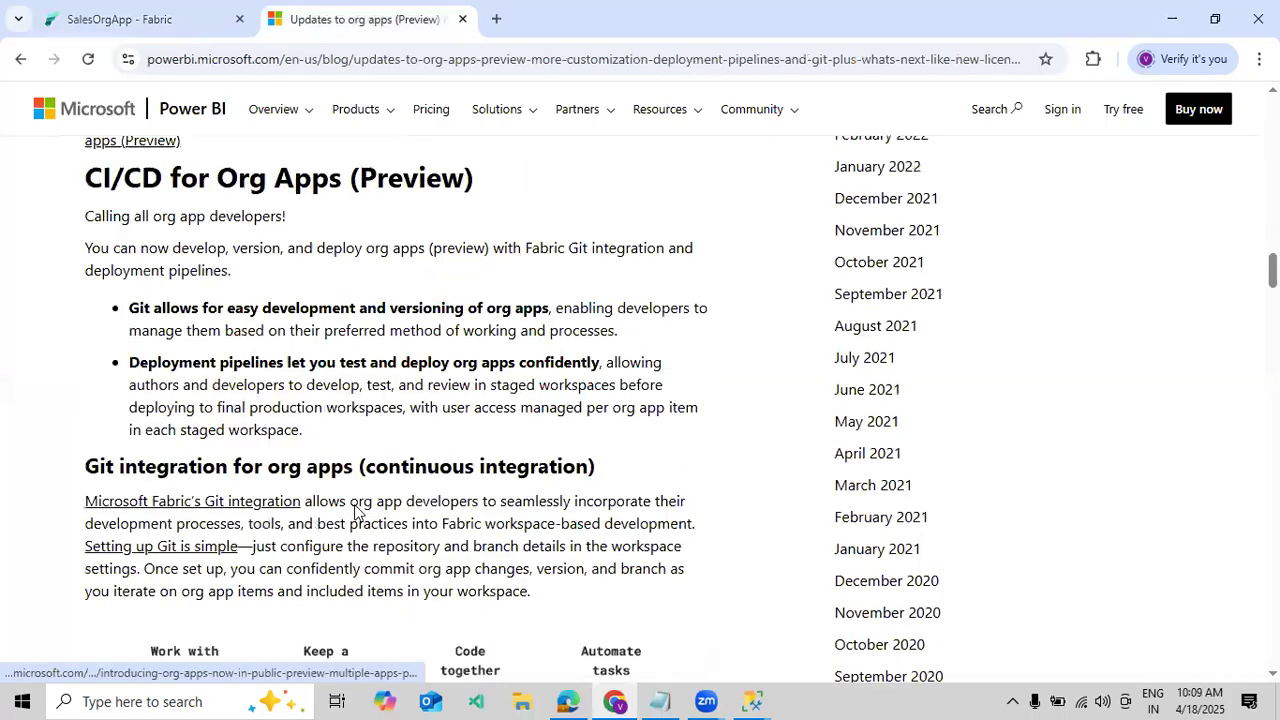
{"action": "scroll", "coordinate": [359, 511], "scroll_direction": "down", "scroll_amount": 10}
{"action": "scroll", "coordinate": [360, 512], "scroll_direction": "up", "scroll_amount": 6}
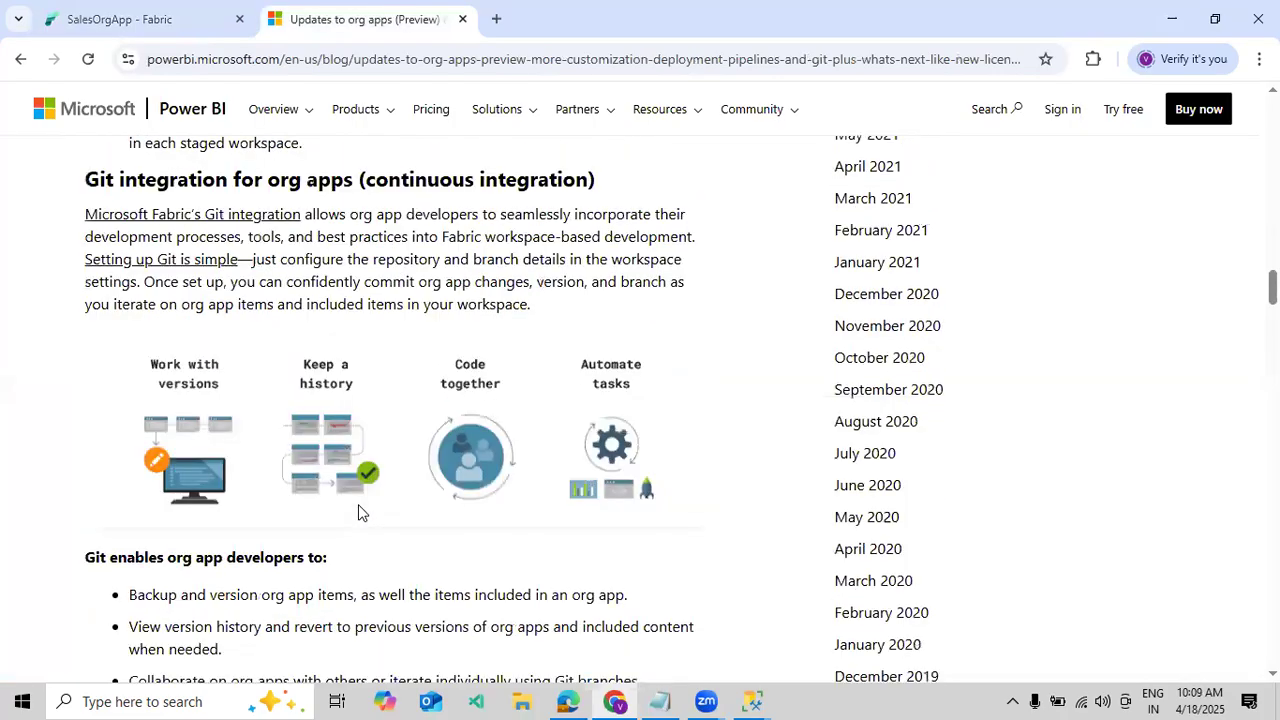